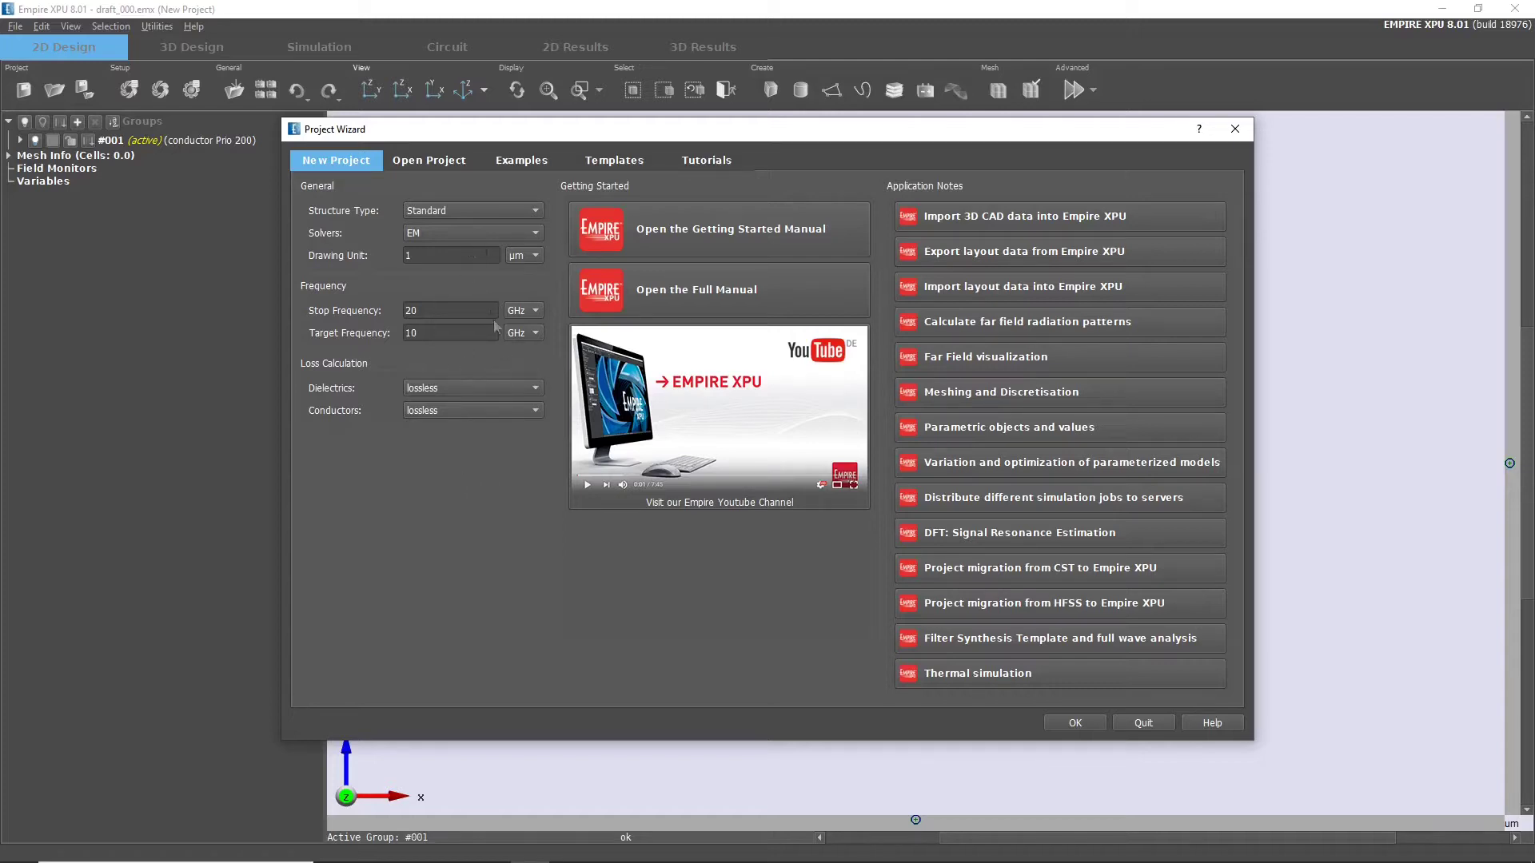
# Step: Preview the recent projects dipole_001.emx, LTCC_1to4-Divider.emx and msl_line_001.emx
pyautogui.click(455, 163)
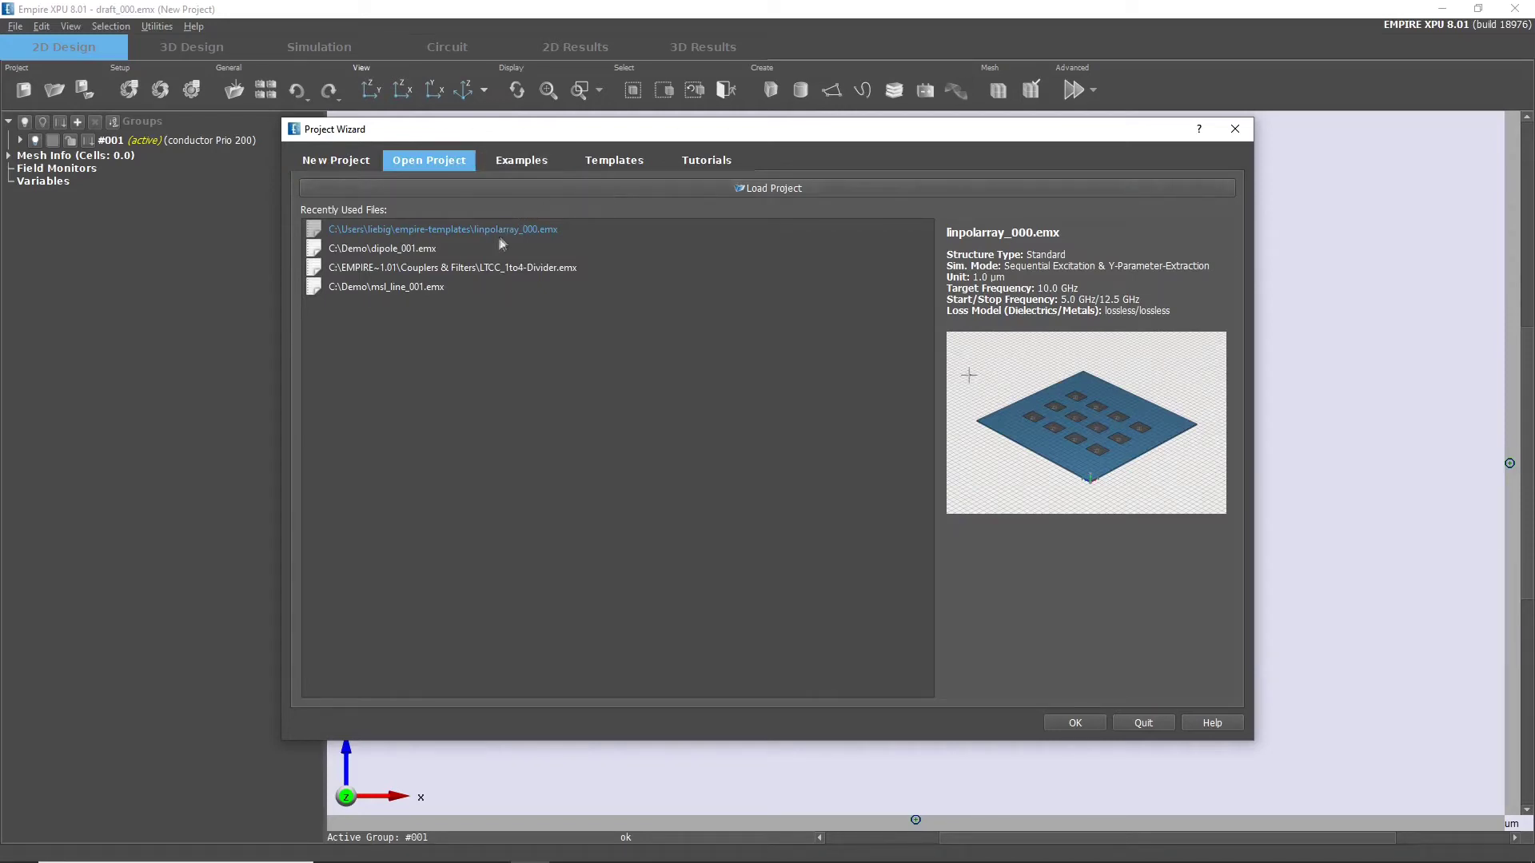
pyautogui.click(491, 251)
pyautogui.click(491, 270)
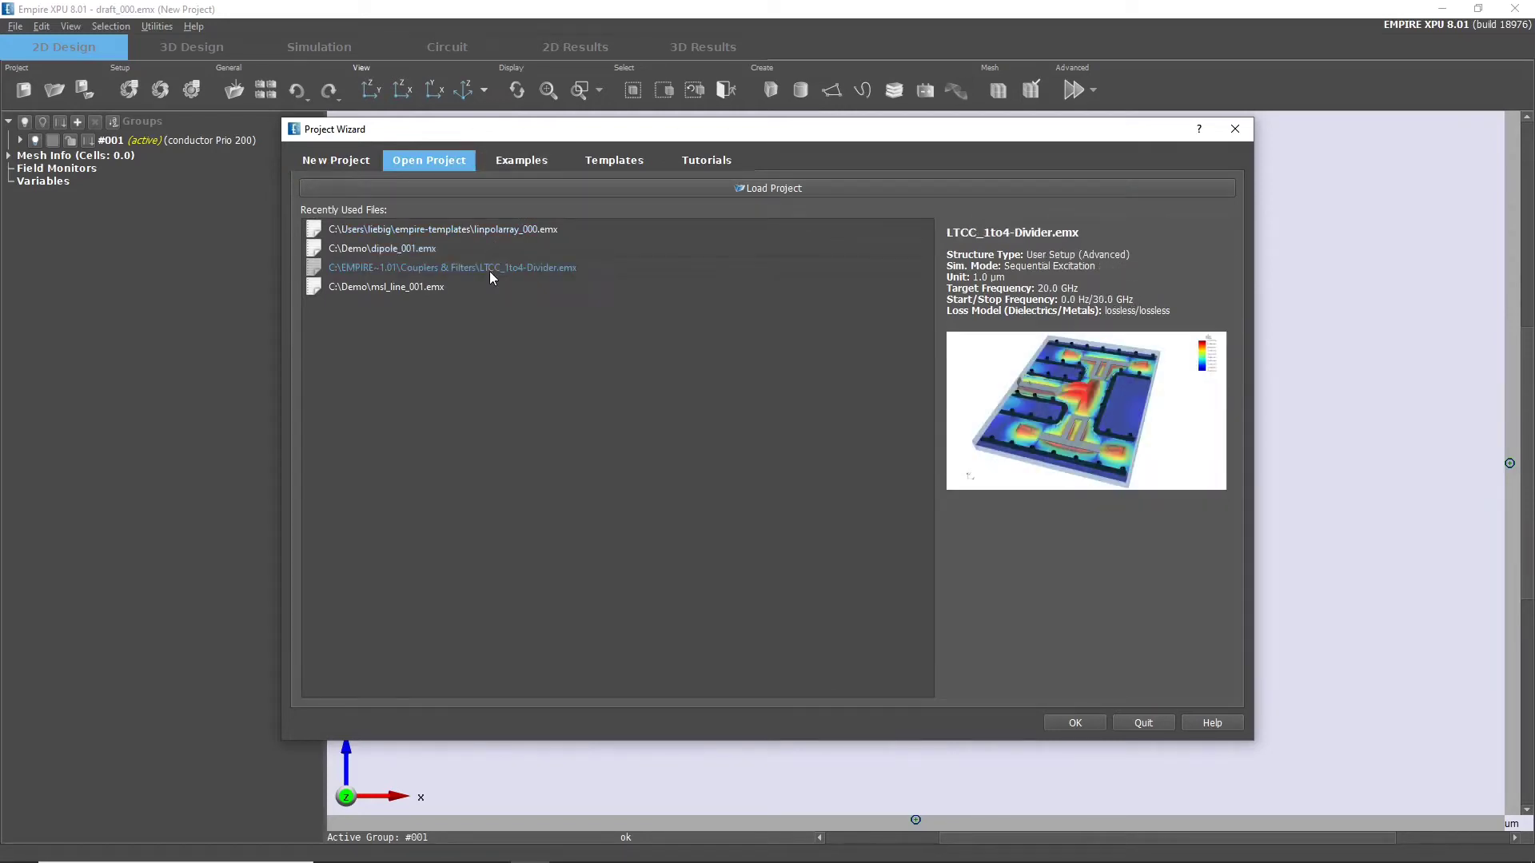
pyautogui.click(490, 287)
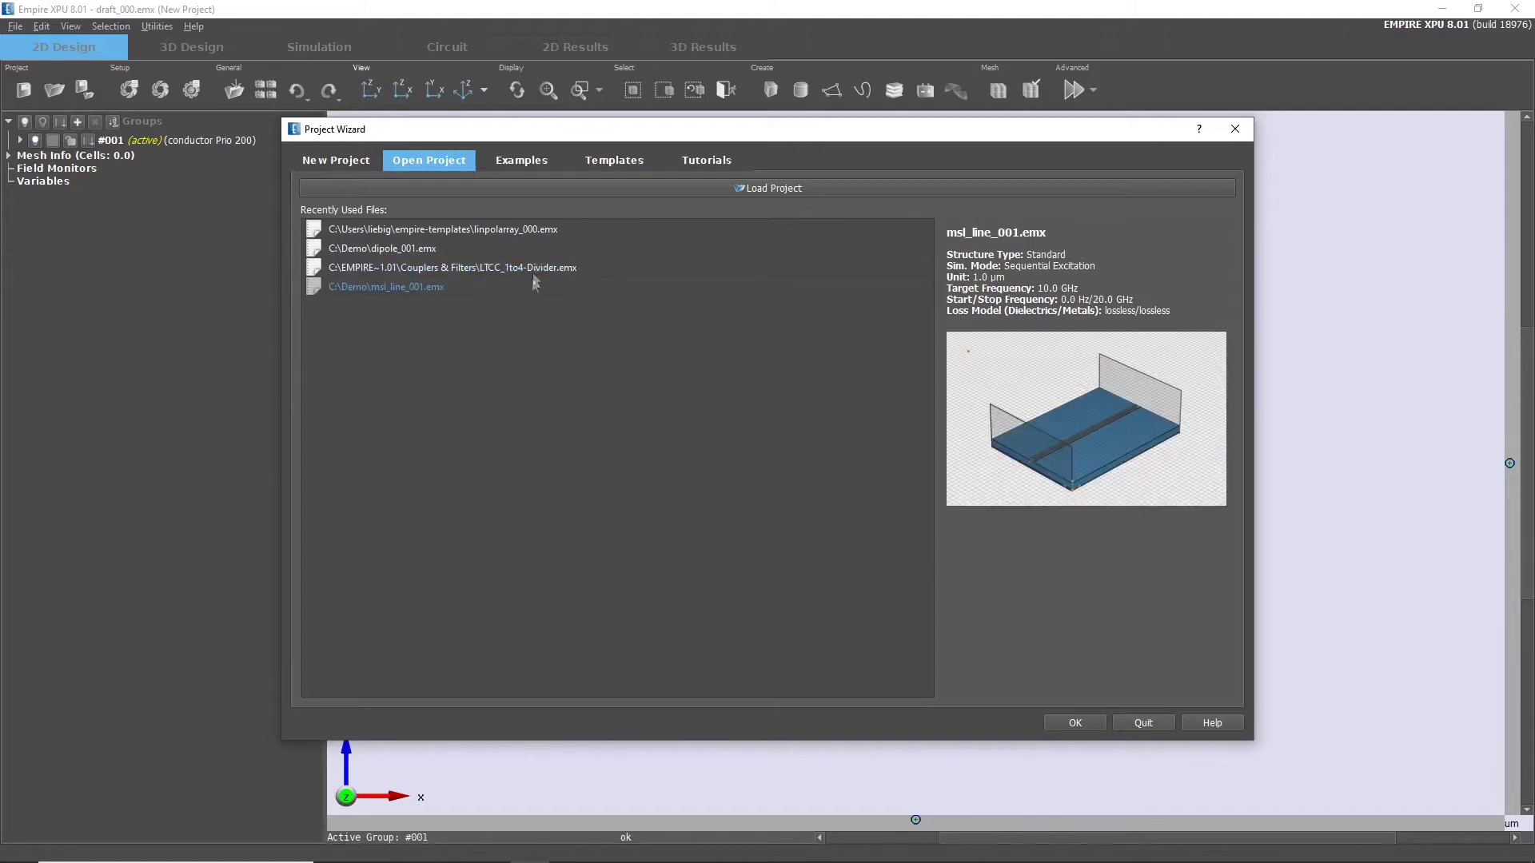
# Step: Preview the Dipole Matching Network, Helix and Horn Antenna examples, then show the project templates
pyautogui.click(528, 163)
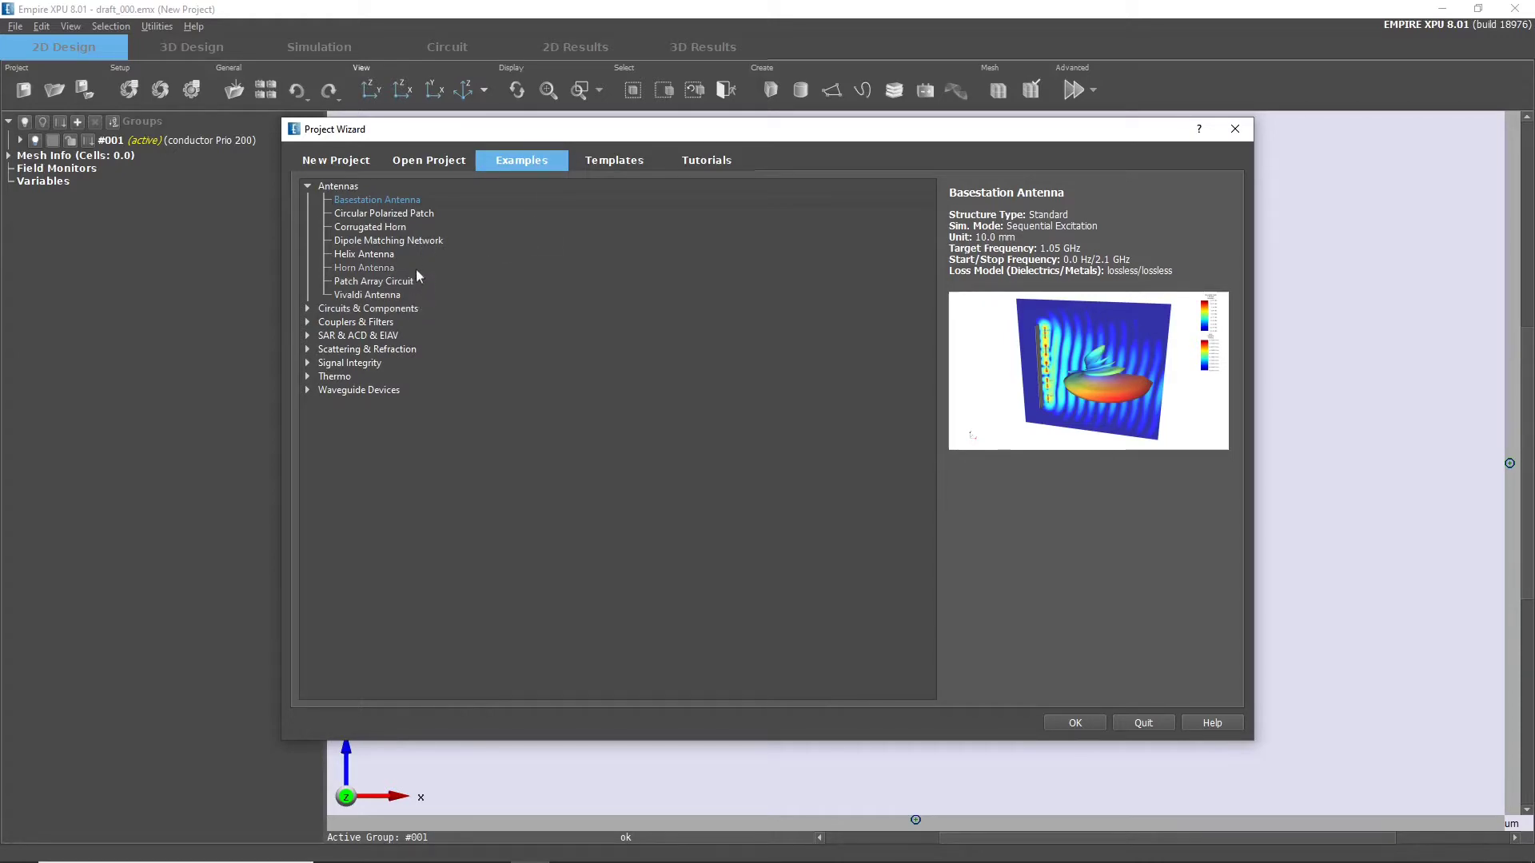
pyautogui.click(400, 243)
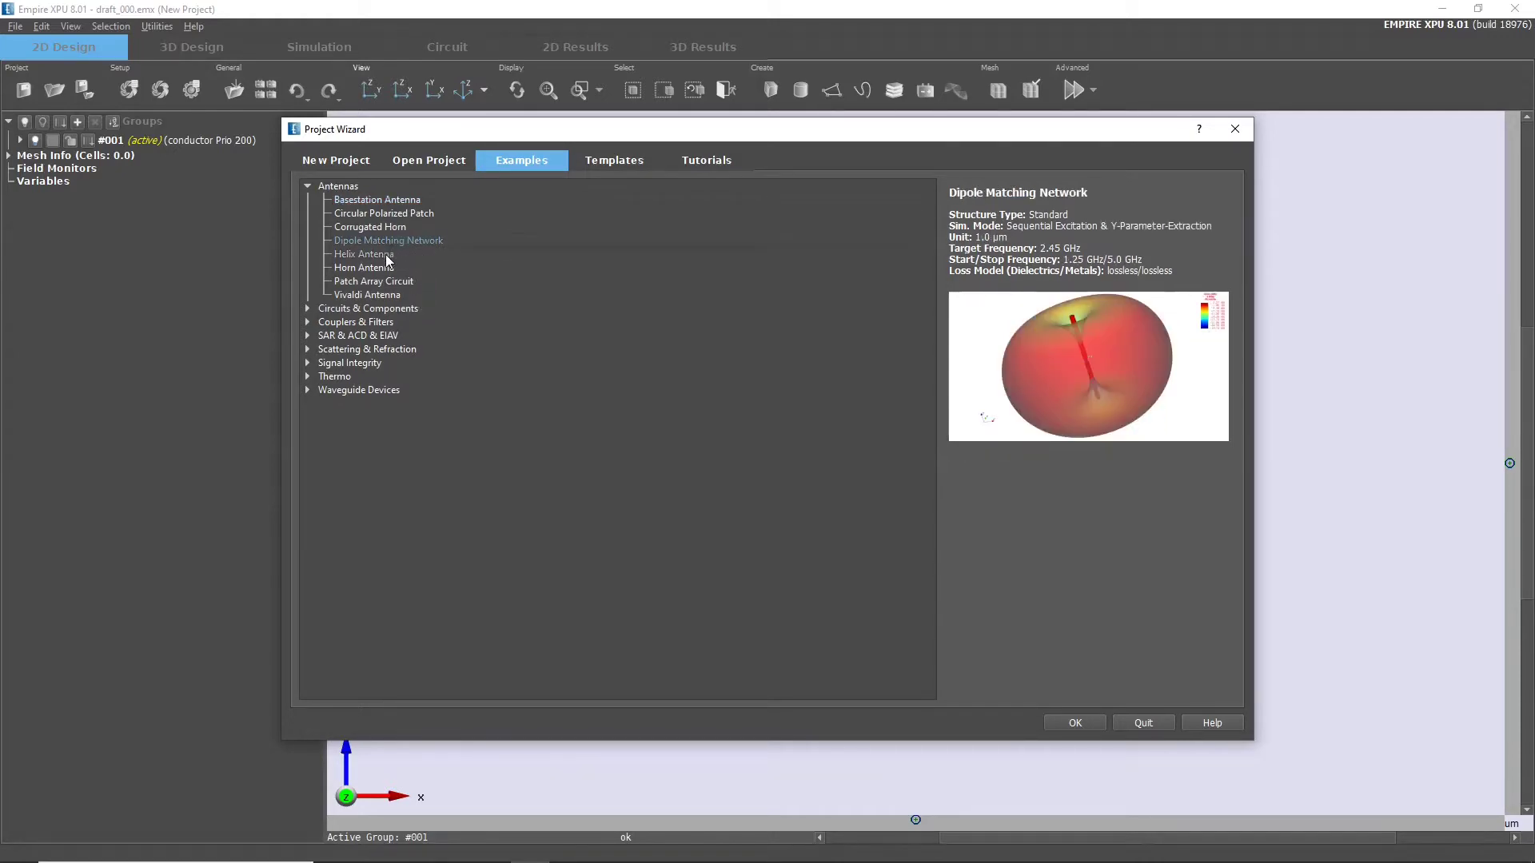
pyautogui.click(382, 255)
pyautogui.click(388, 268)
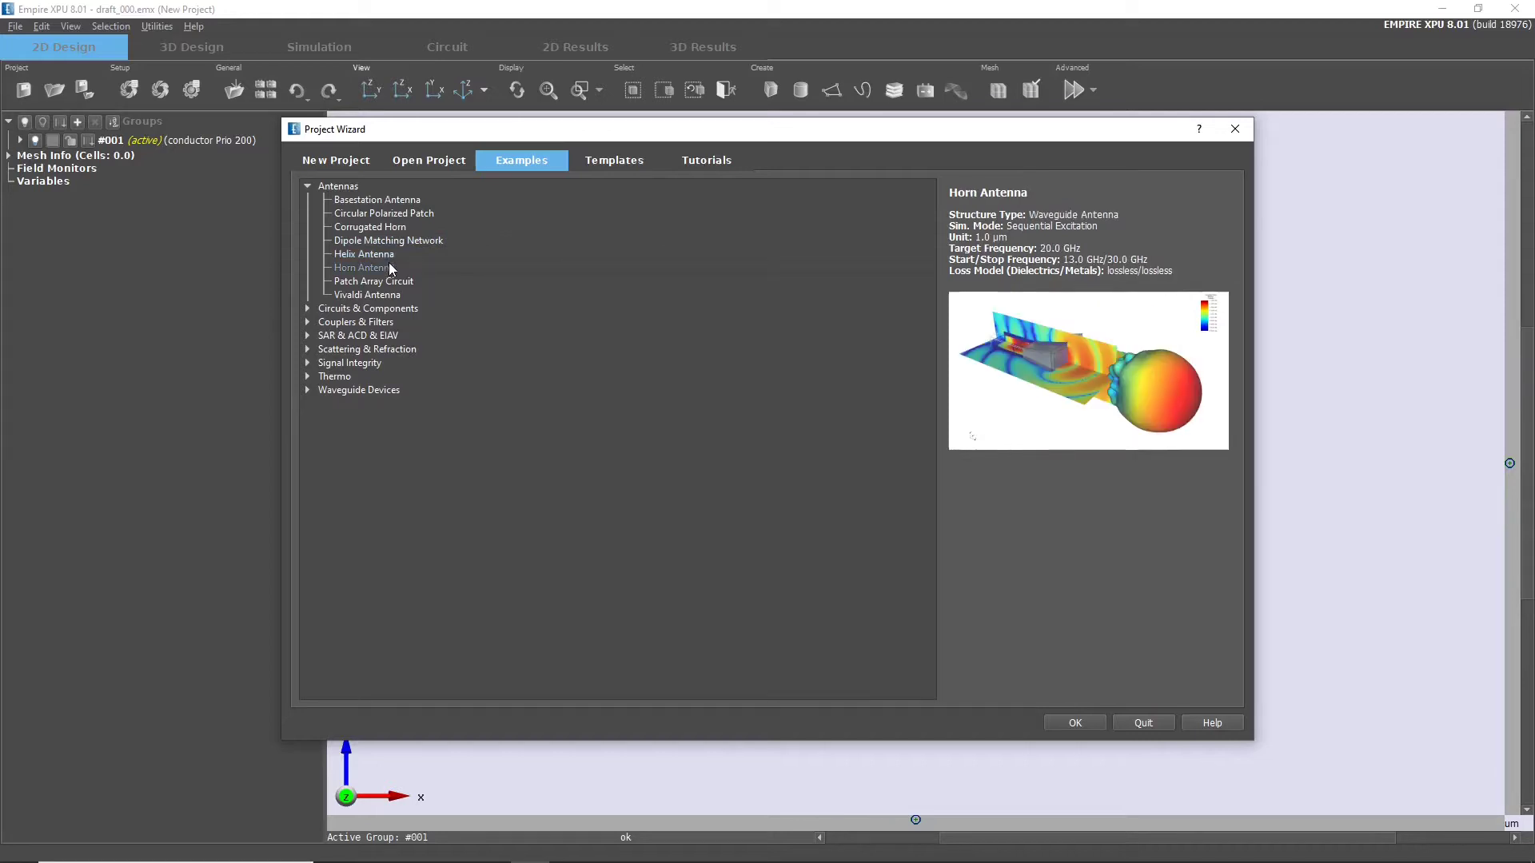
pyautogui.click(605, 163)
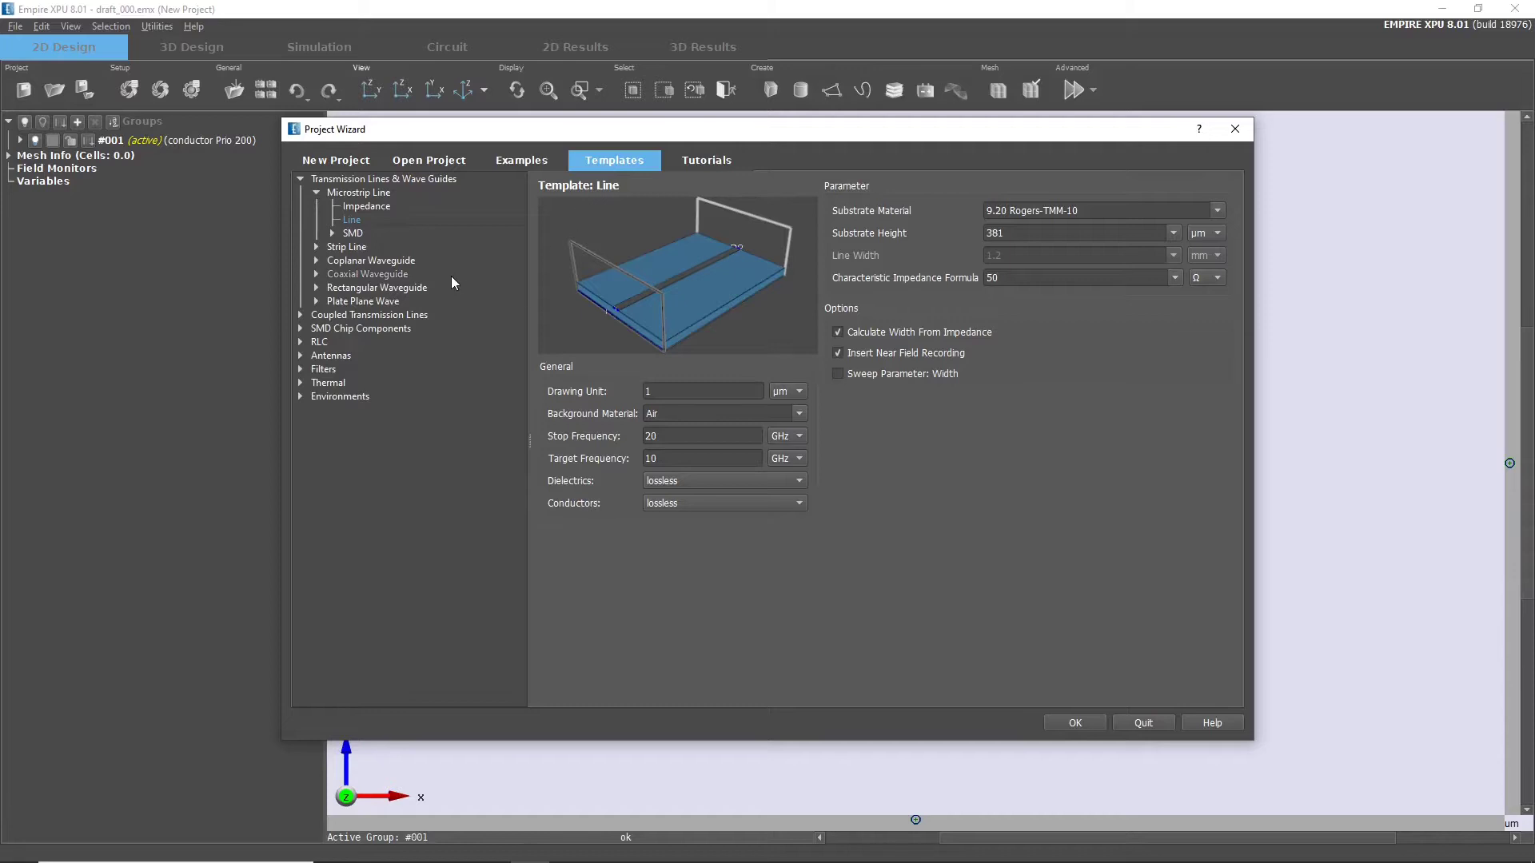
# Step: Expand Strip Line and preview its Impedance and Line templates
pyautogui.doubleClick(333, 250)
pyautogui.click(350, 262)
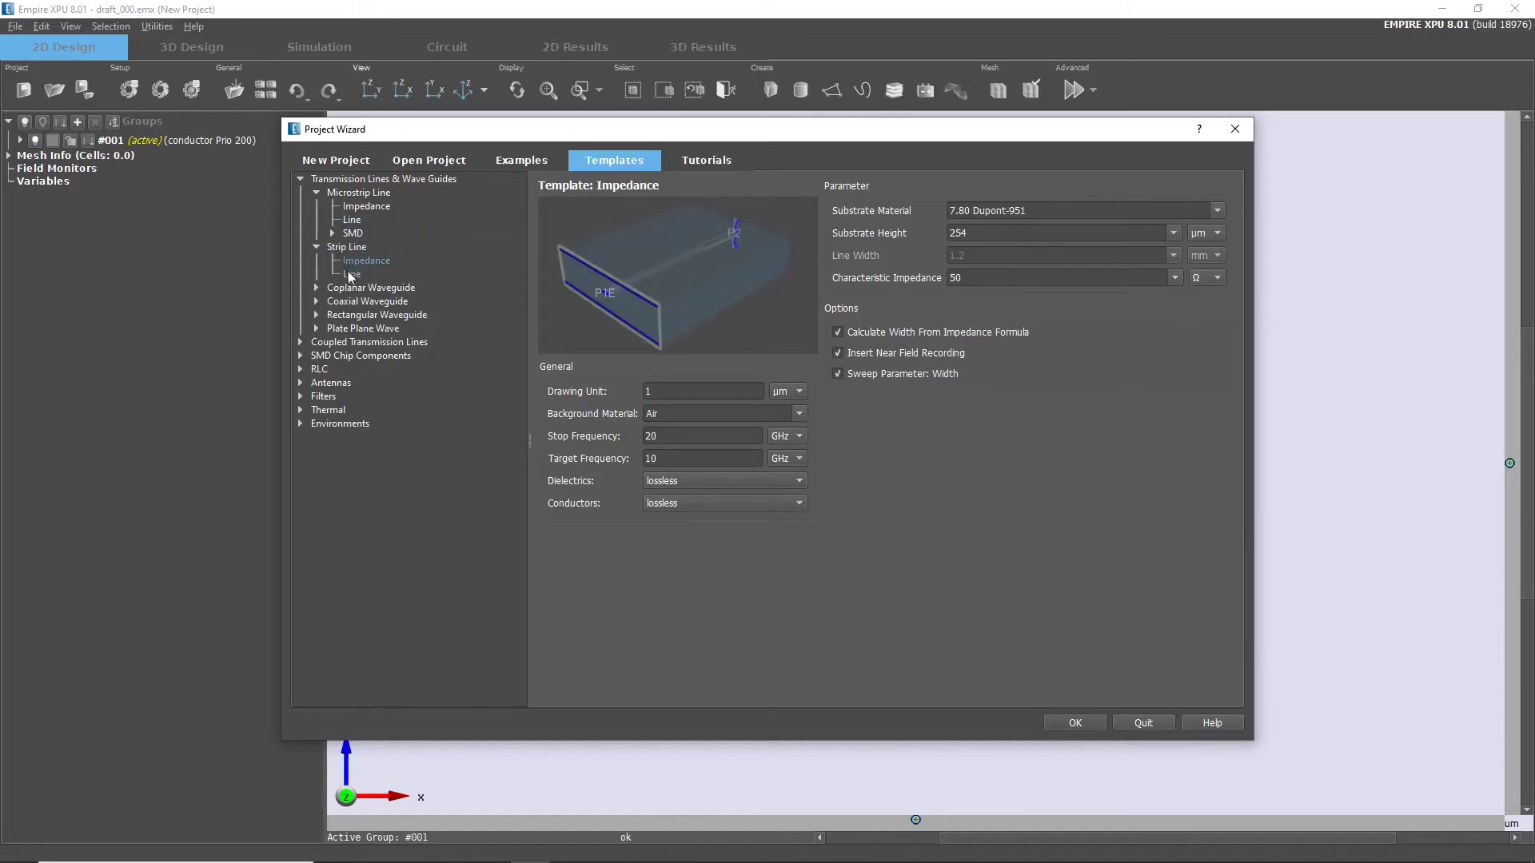
pyautogui.click(350, 276)
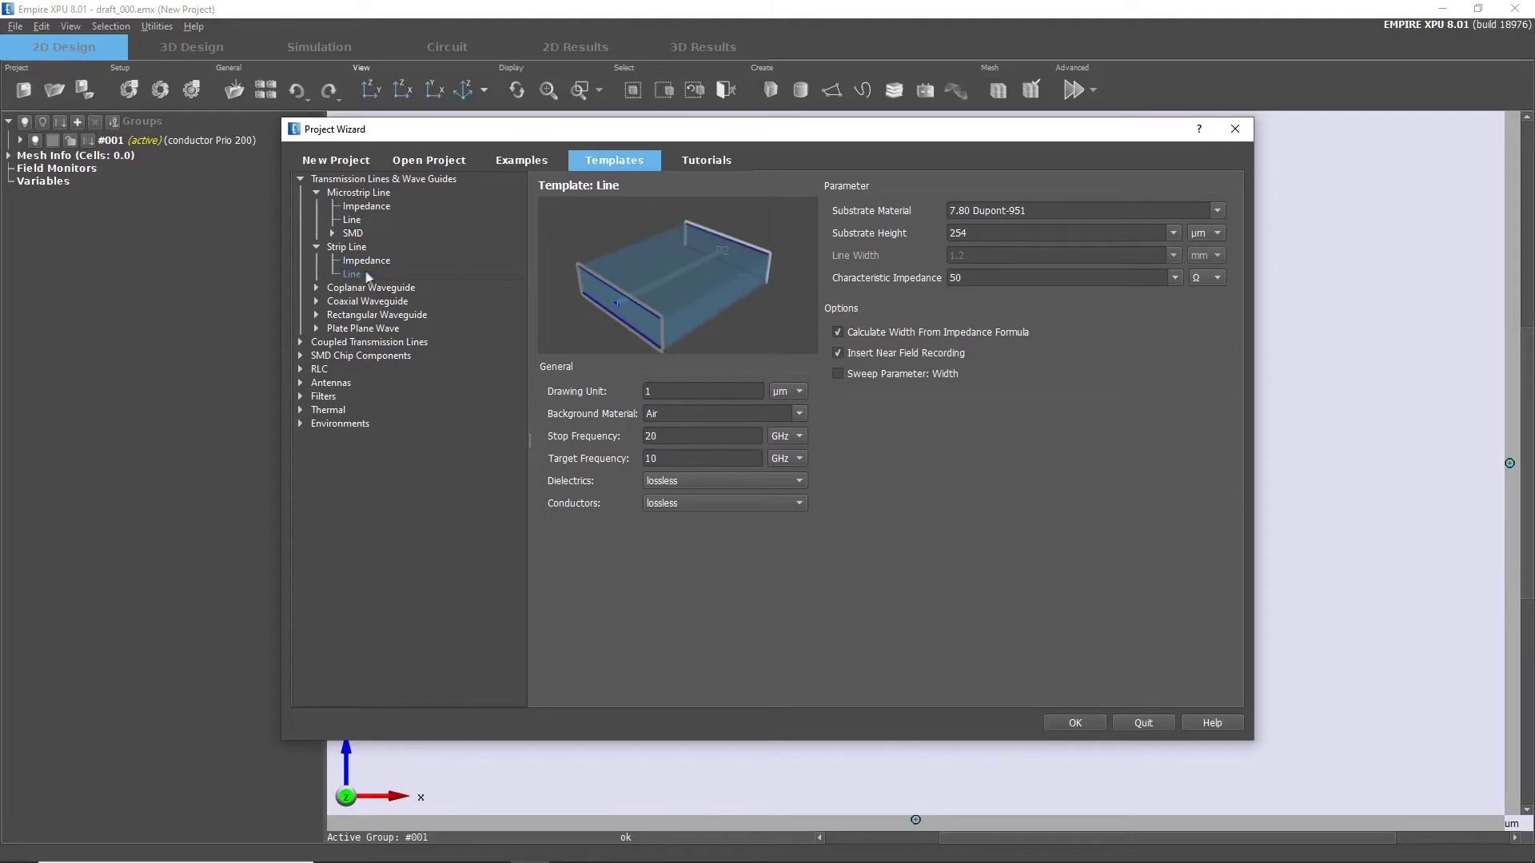
# Step: Browse the Low Pass Microstrip Filter, Inverted-F Antenna, Multi Layer Spiral and Low Noise Amplifier tutorials
pyautogui.click(708, 161)
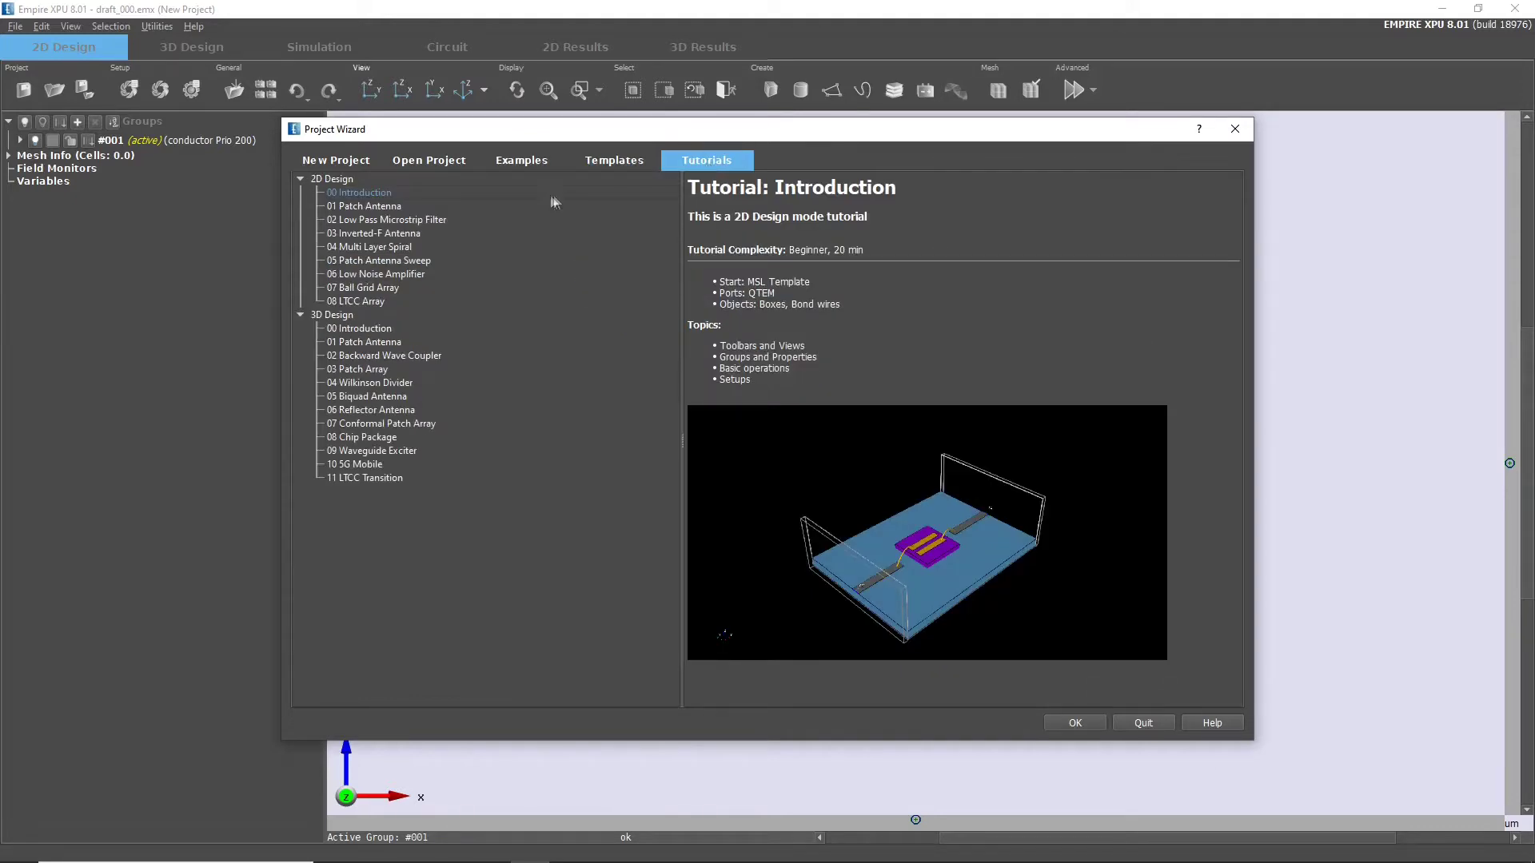
pyautogui.click(439, 221)
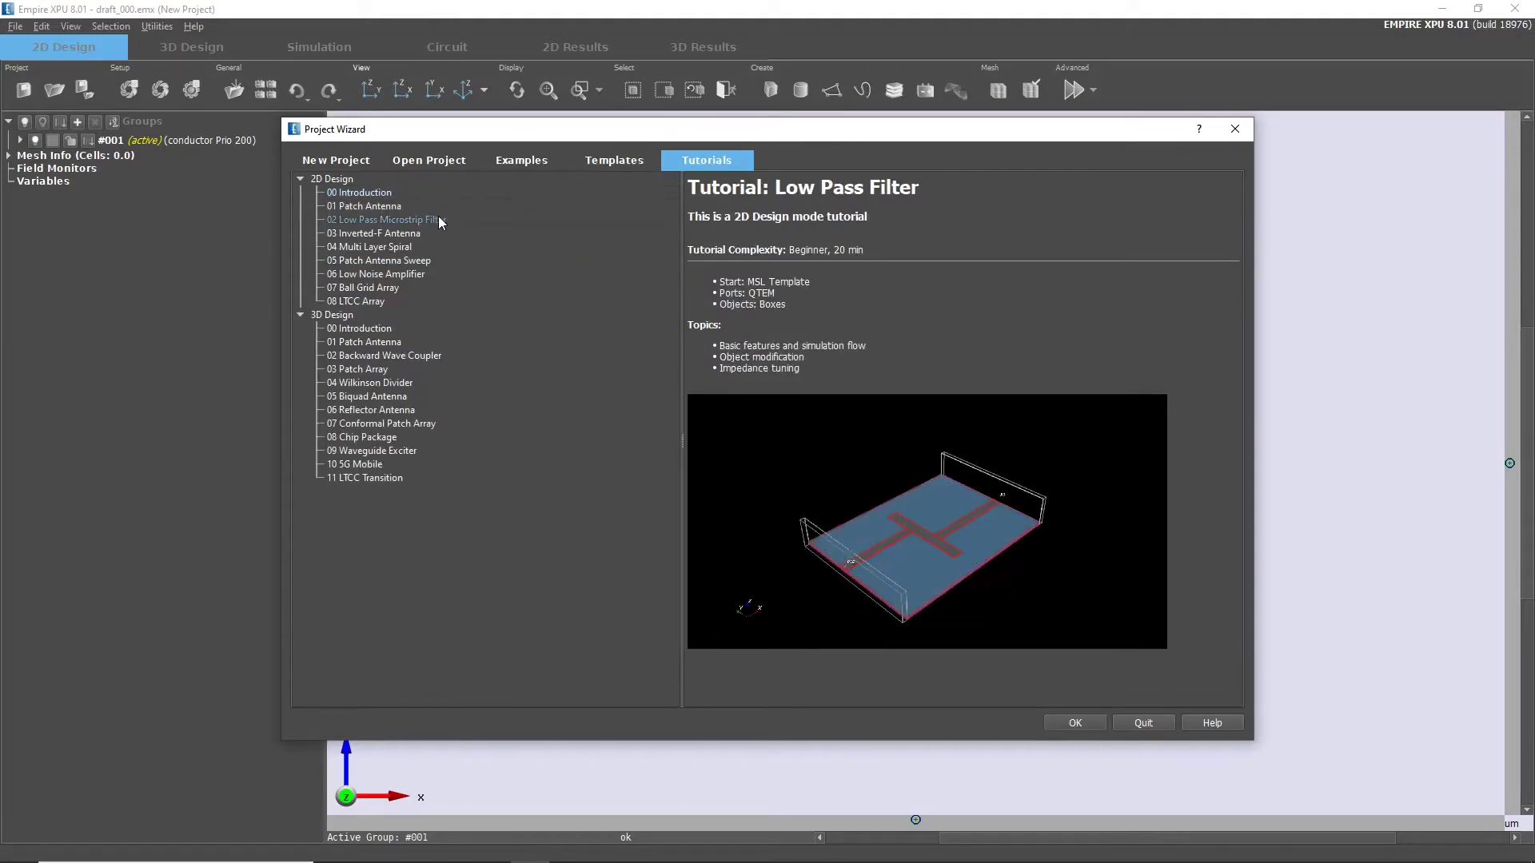
pyautogui.click(422, 236)
pyautogui.click(422, 248)
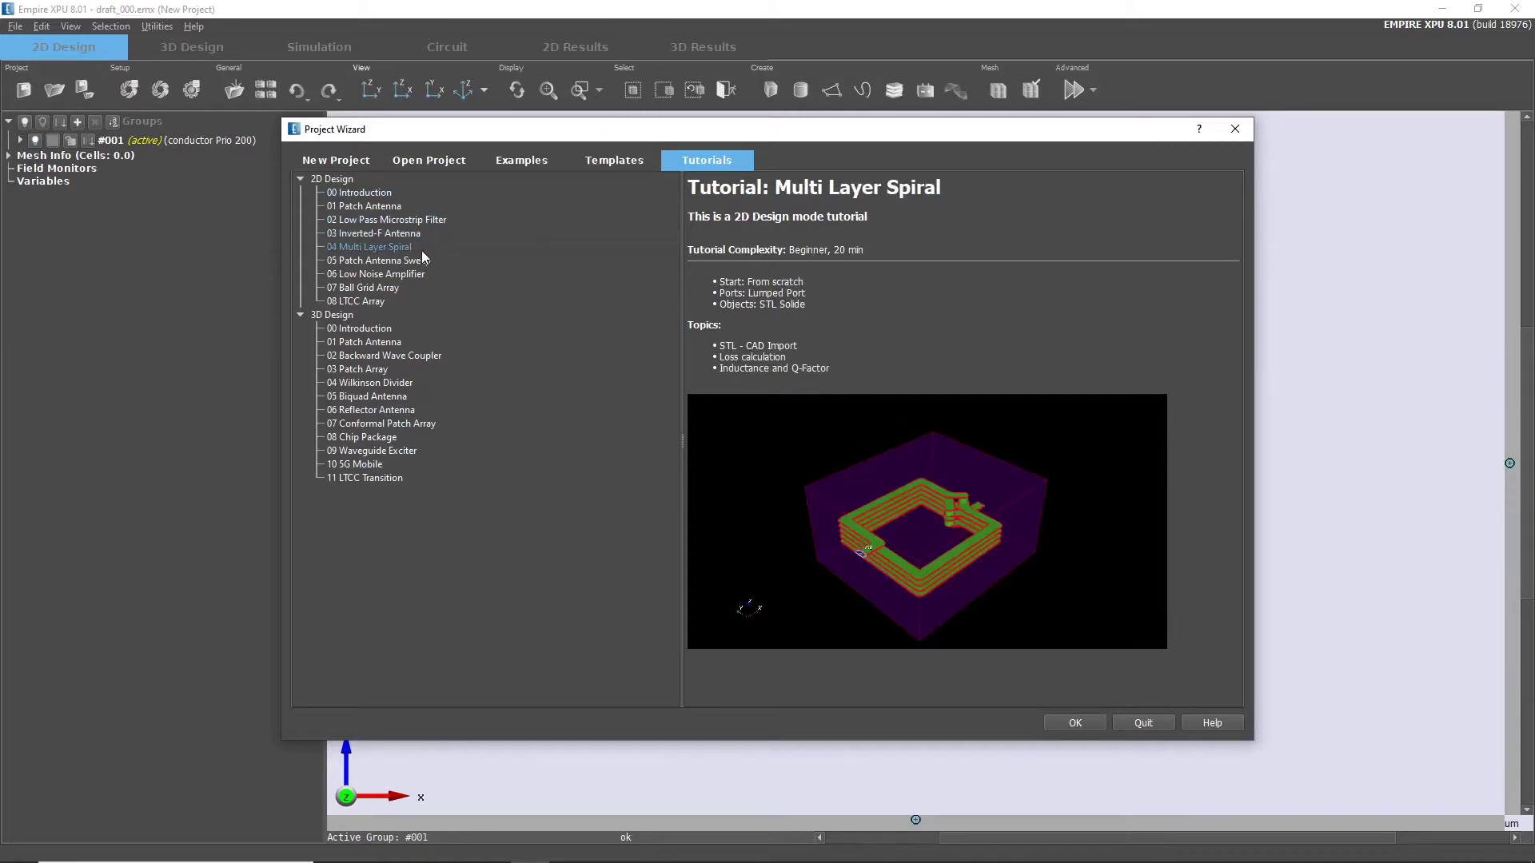
pyautogui.click(416, 276)
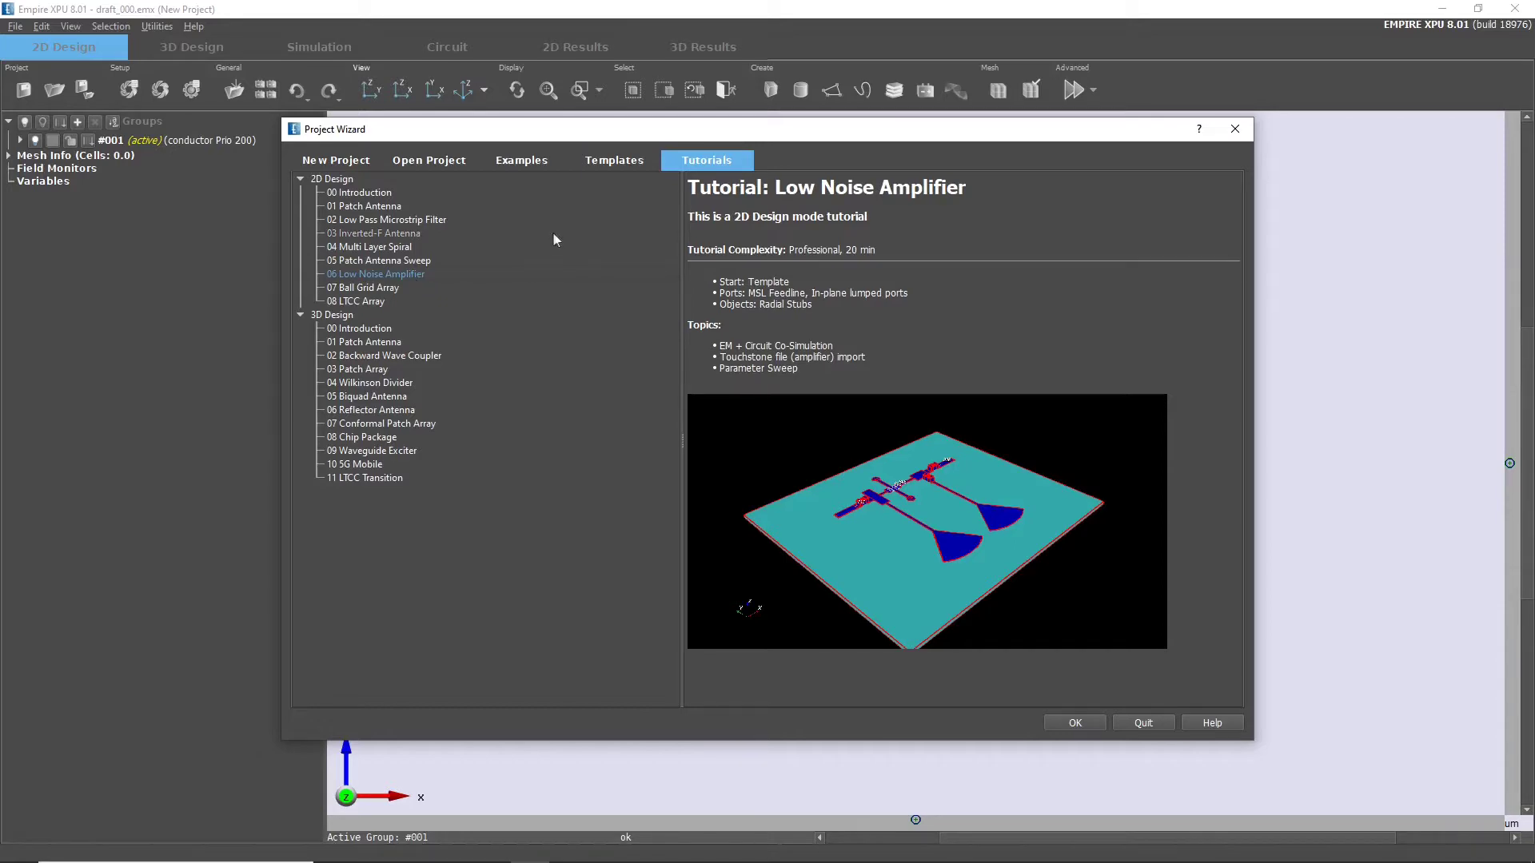
# Step: Create linpolarray_001.emx from the Antennas > Patch Array template with default parameters
pyautogui.click(631, 162)
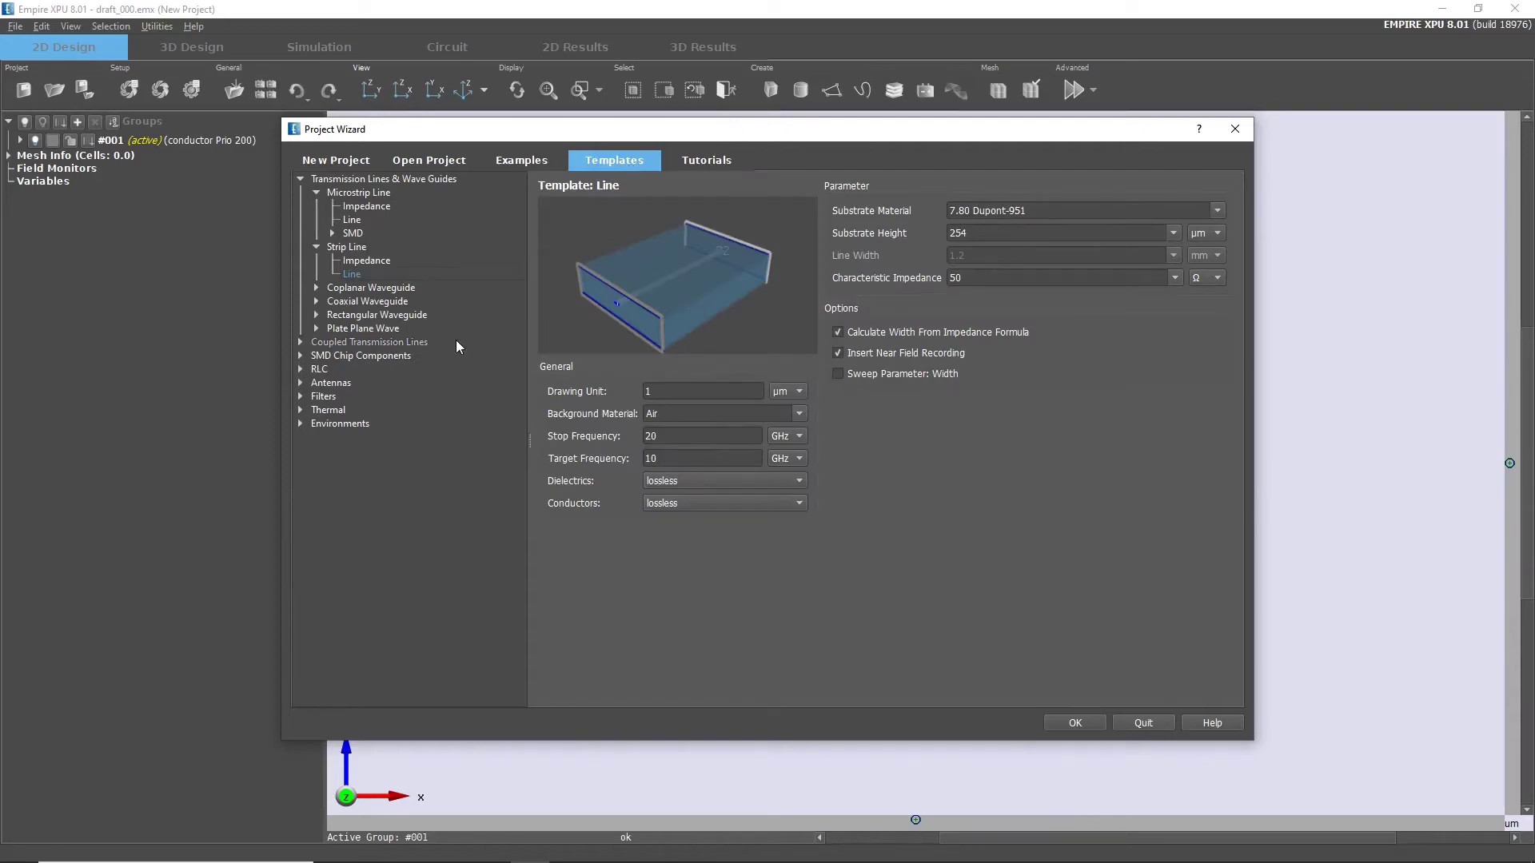
pyautogui.click(301, 385)
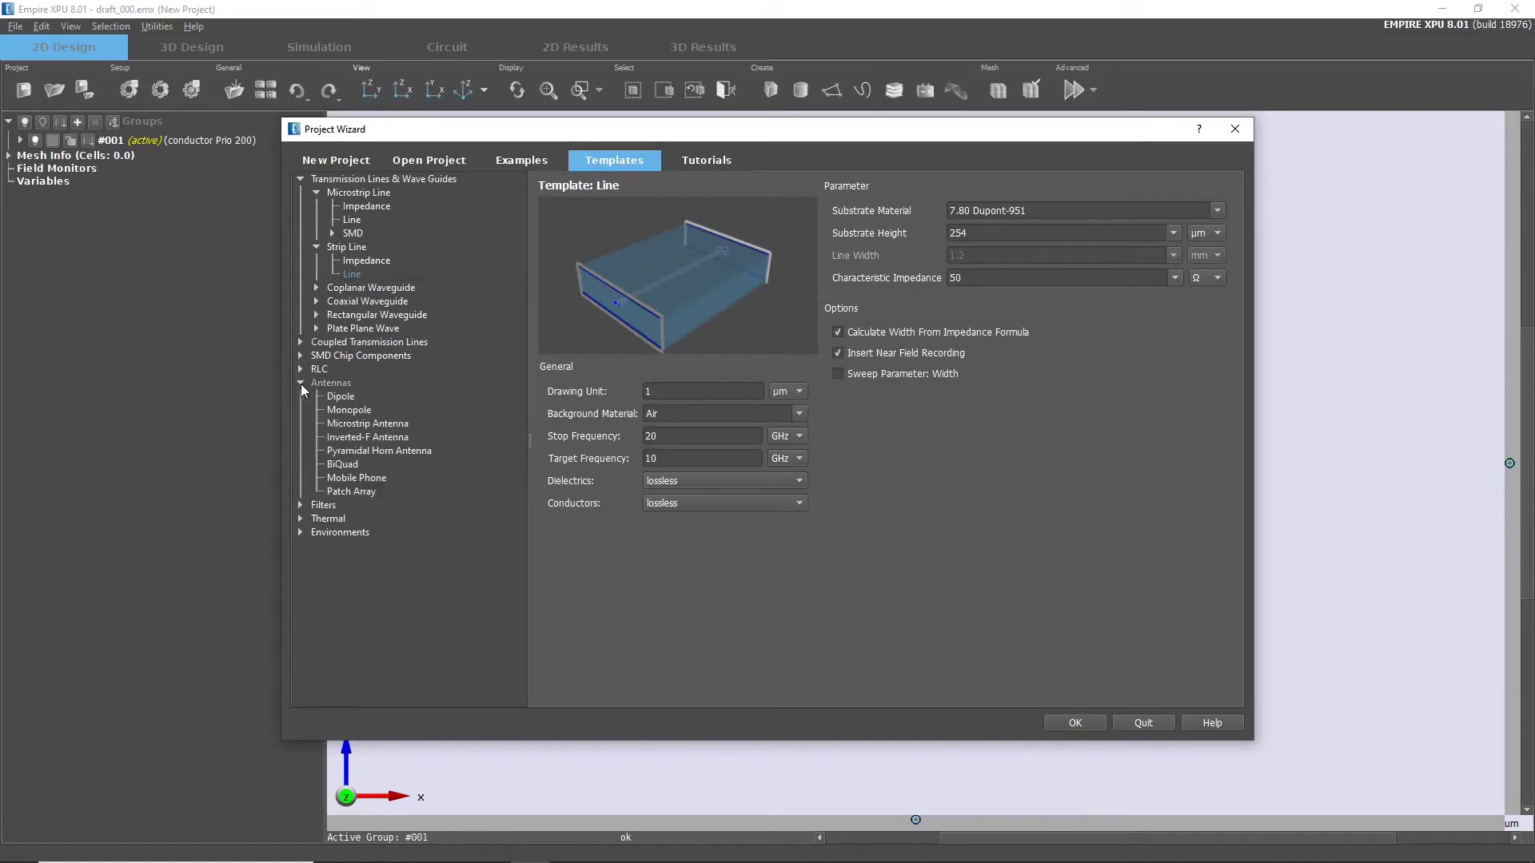
pyautogui.click(352, 492)
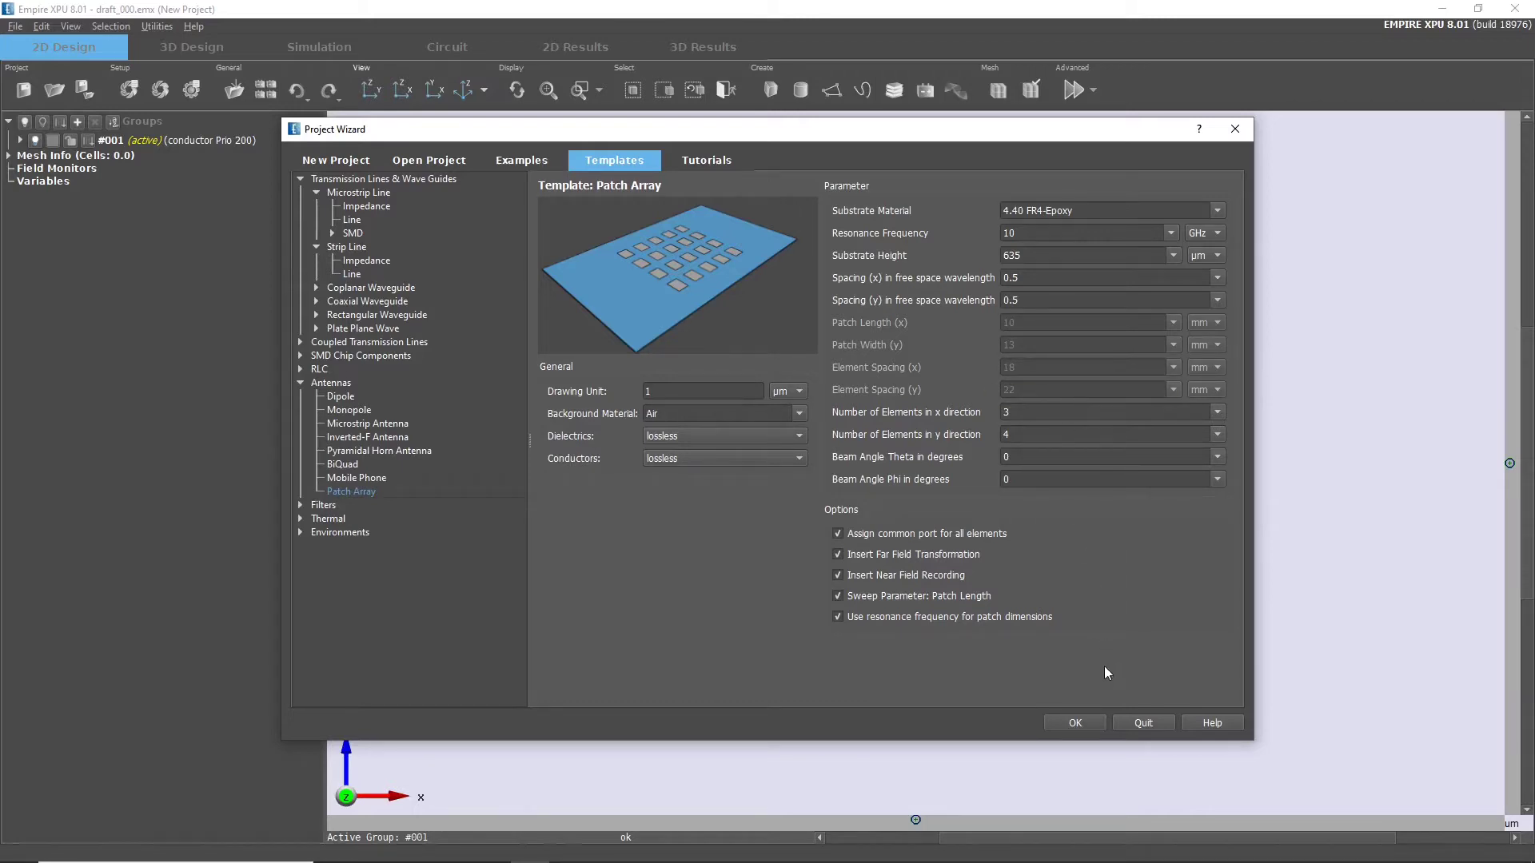
pyautogui.click(1085, 726)
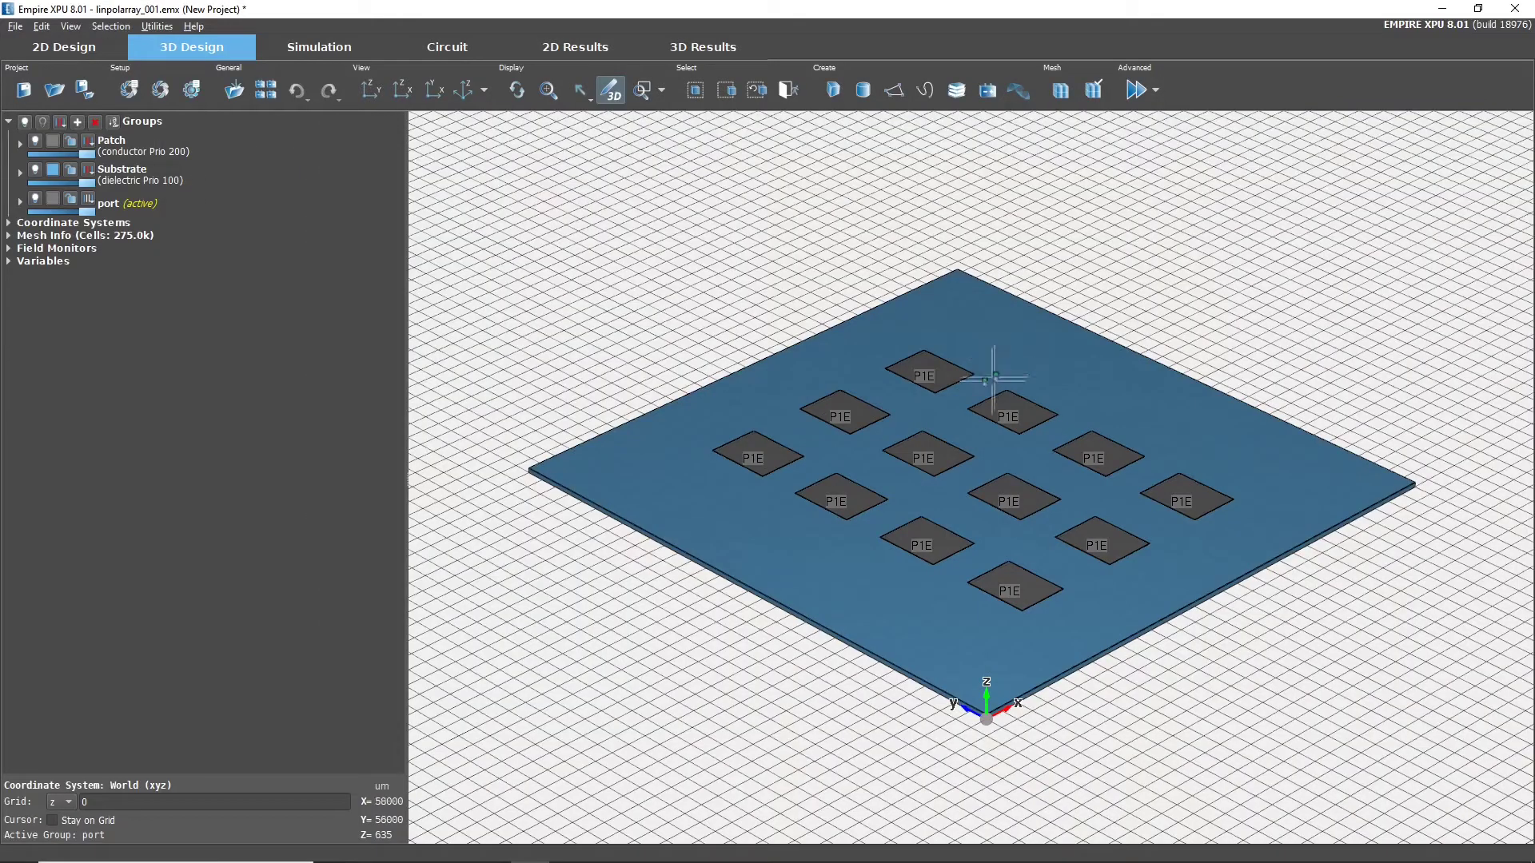
pyautogui.moveTo(970, 387)
pyautogui.mouseDown()
pyautogui.moveTo(951, 413)
pyautogui.moveTo(970, 411)
pyautogui.moveTo(952, 415)
pyautogui.mouseUp()
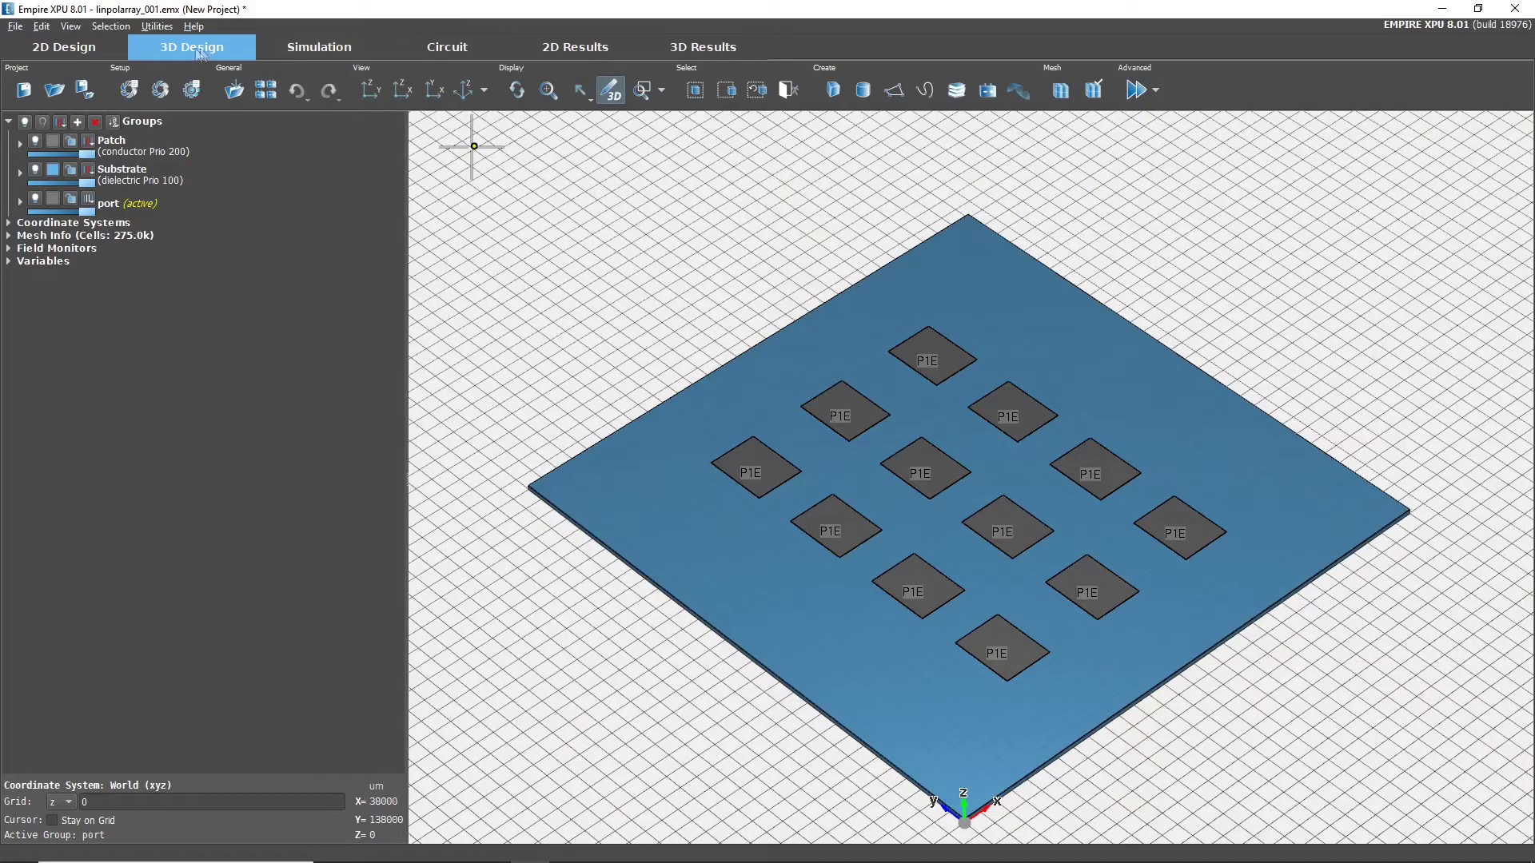
pyautogui.click(88, 48)
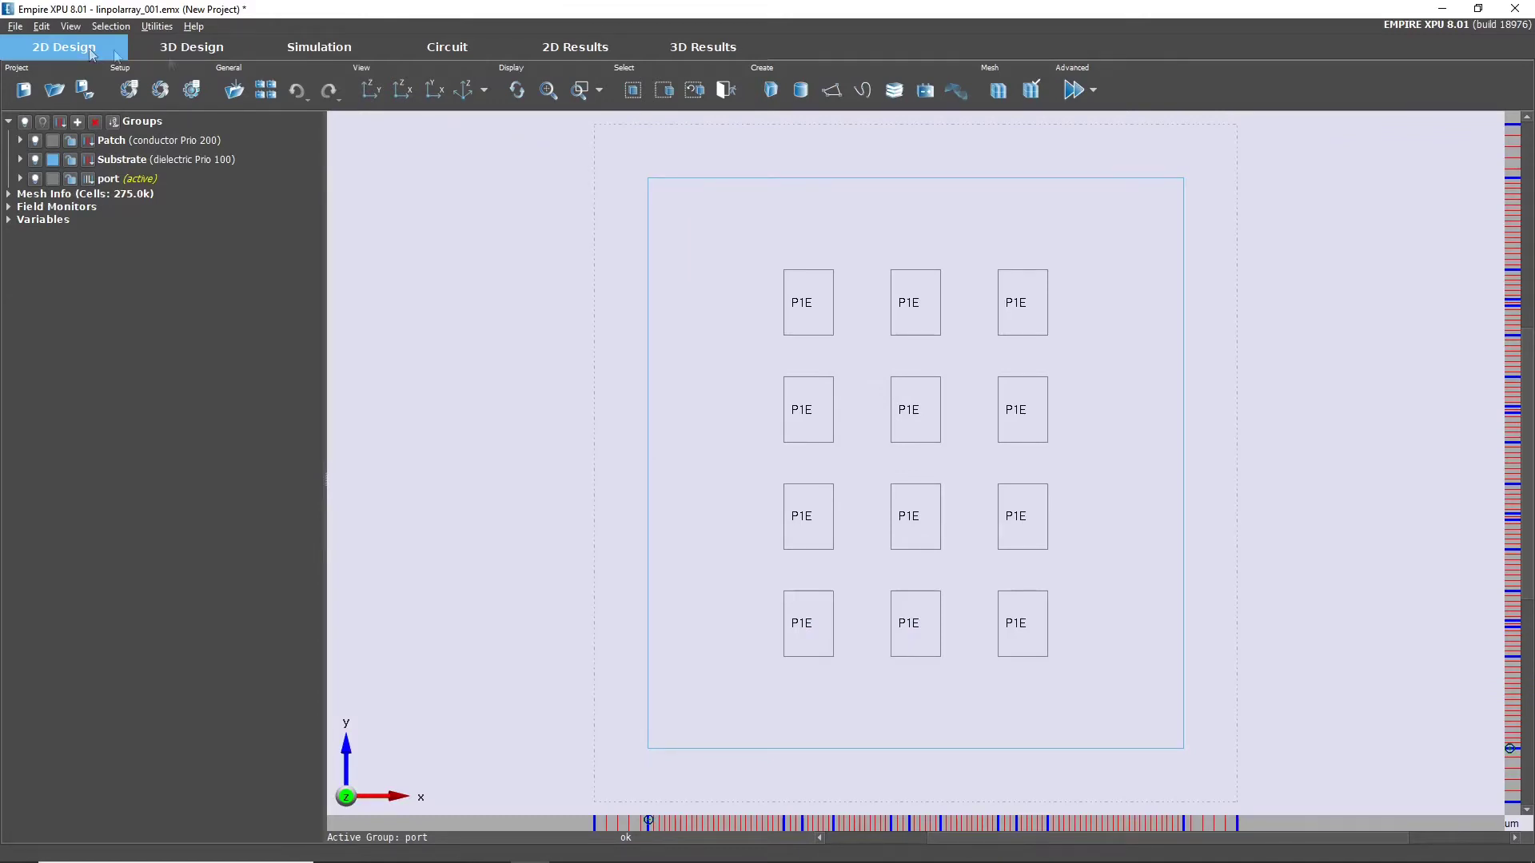
pyautogui.click(203, 50)
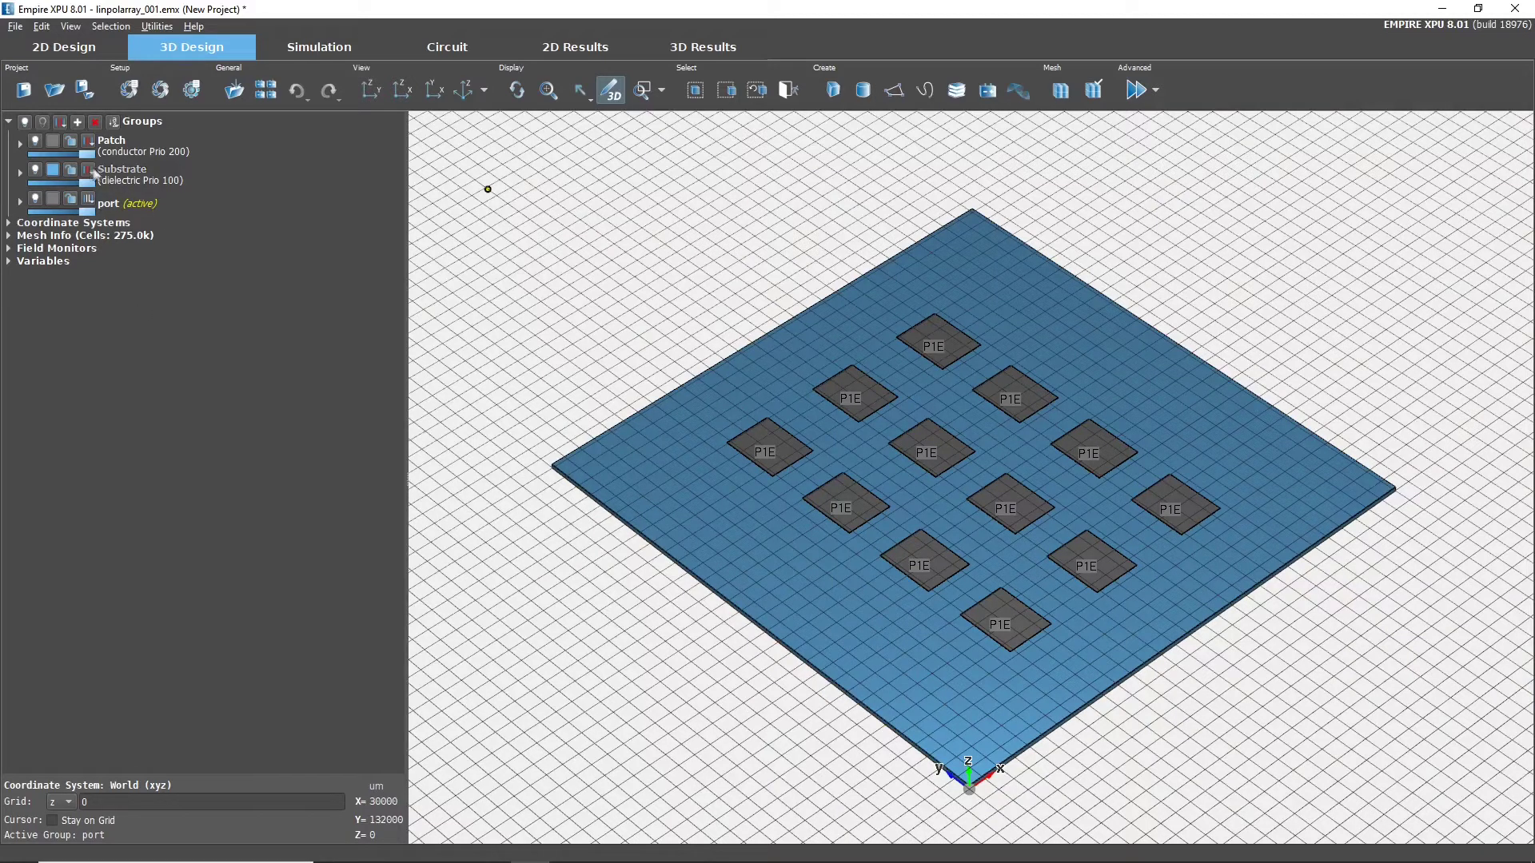
# Step: Expand the Patch and Substrate groups and list Patch's twelve box components
pyautogui.click(20, 144)
pyautogui.click(20, 215)
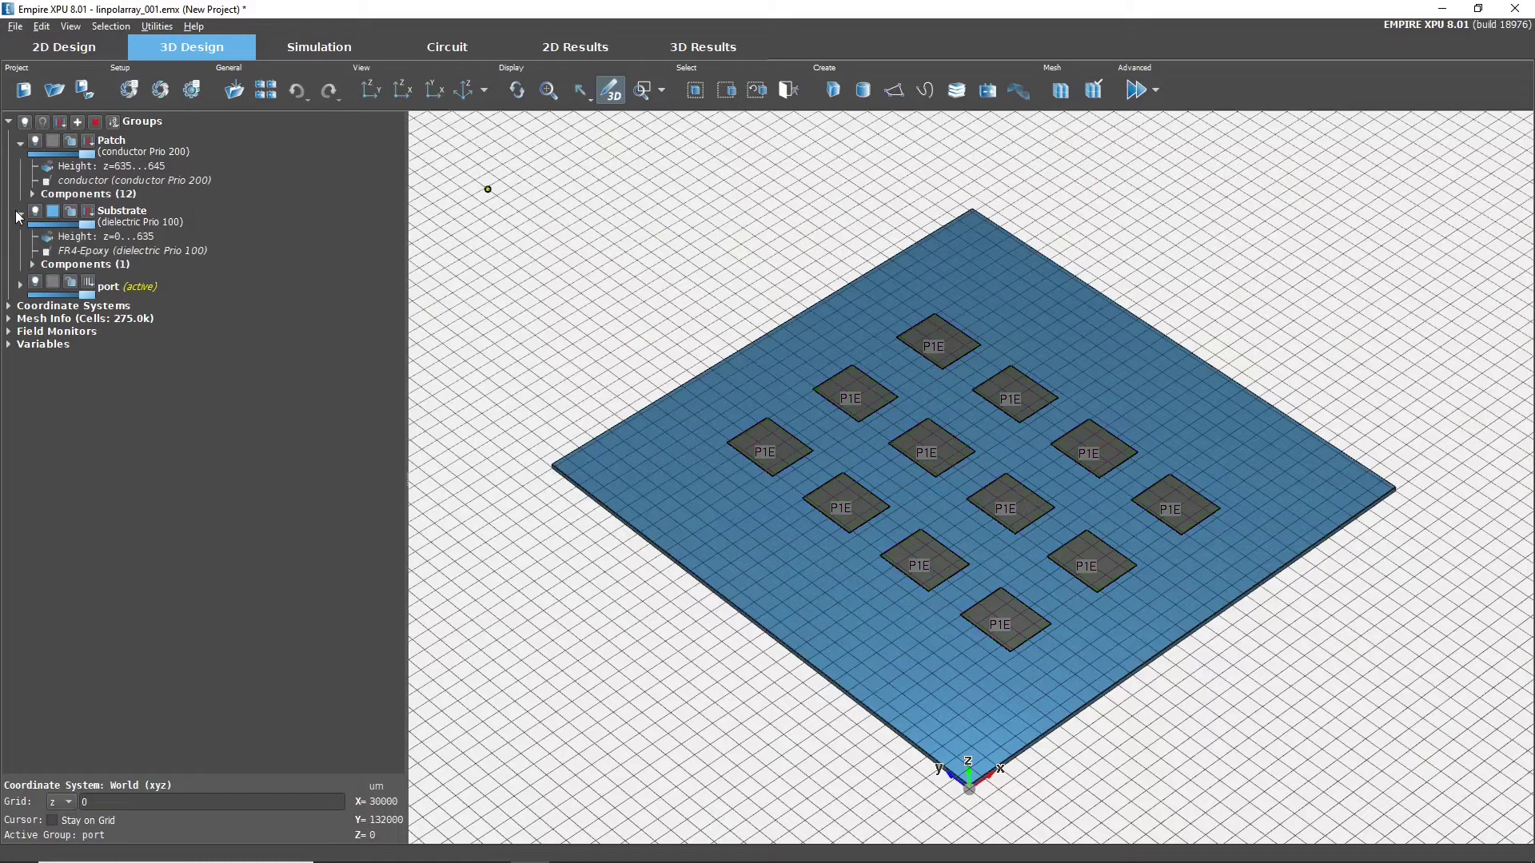
pyautogui.click(31, 195)
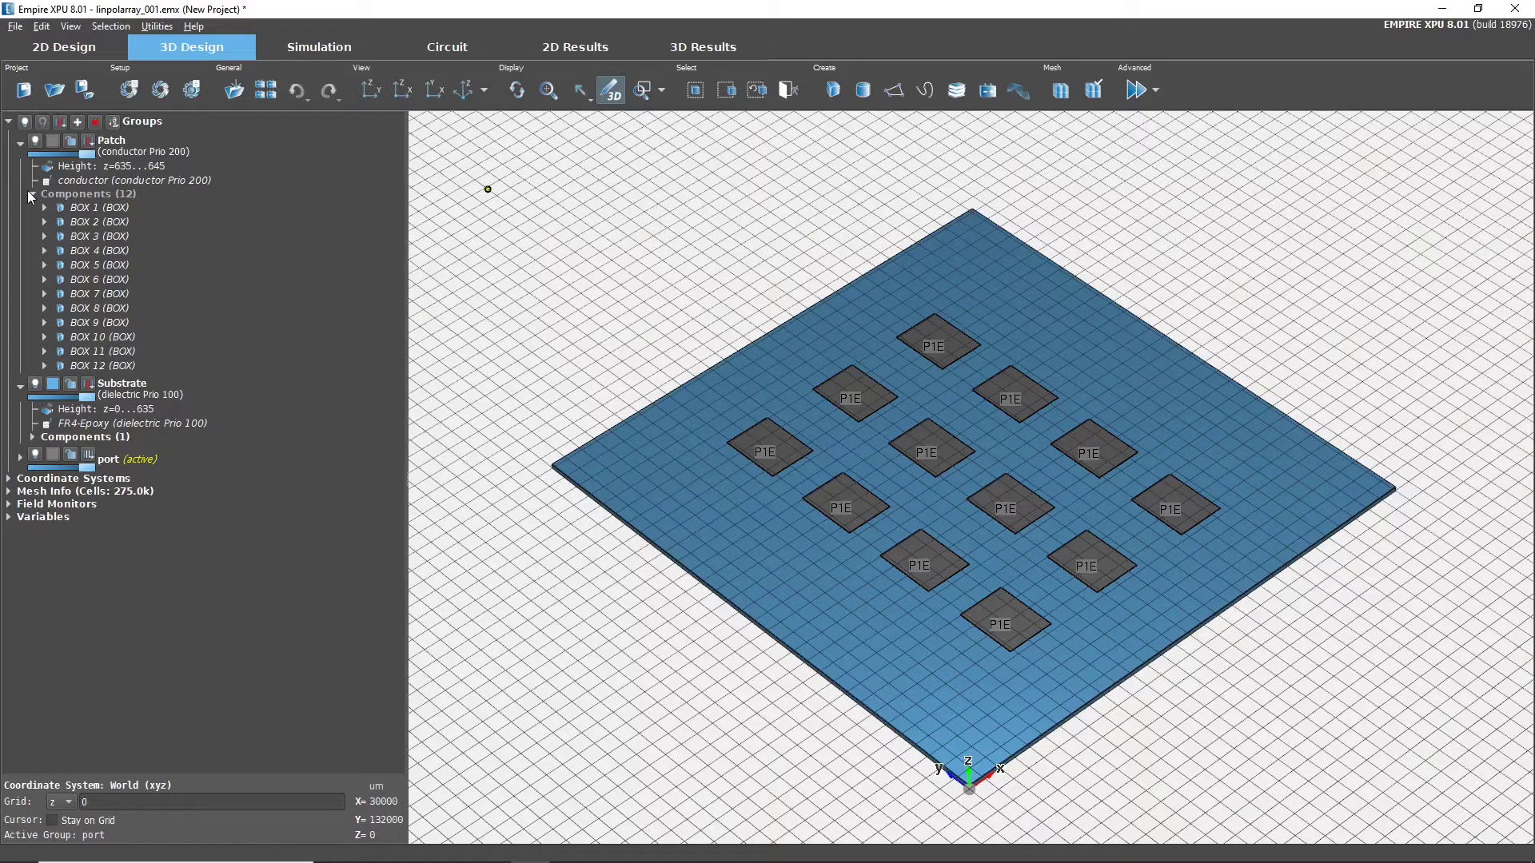
# Step: Open BOX 1 in the Box Editor and close it without changes
pyautogui.doubleClick(106, 210)
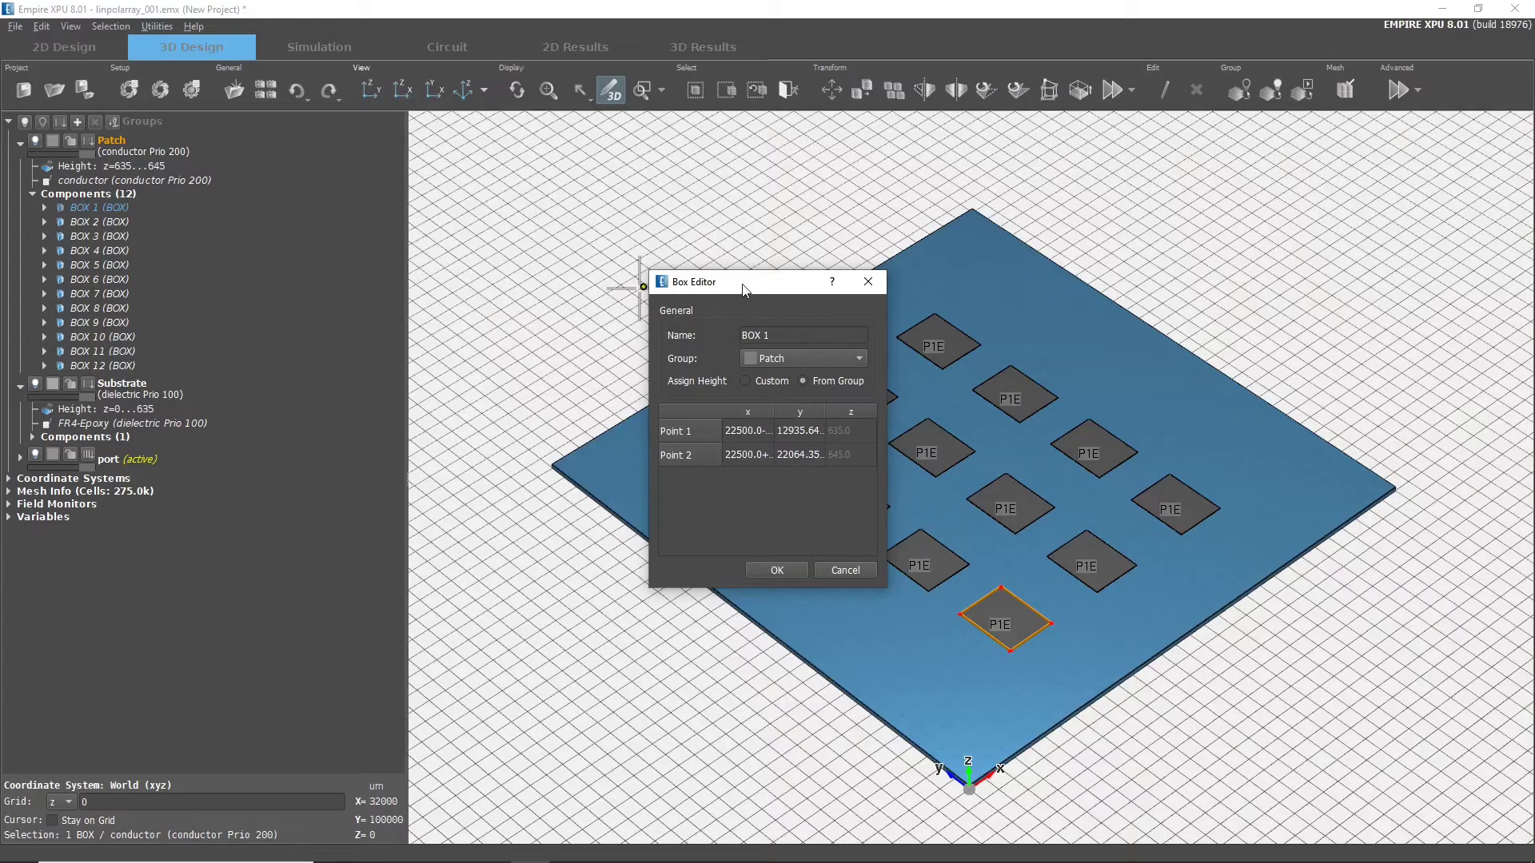
pyautogui.moveTo(743, 290); pyautogui.dragTo(724, 285)
pyautogui.press('Escape')
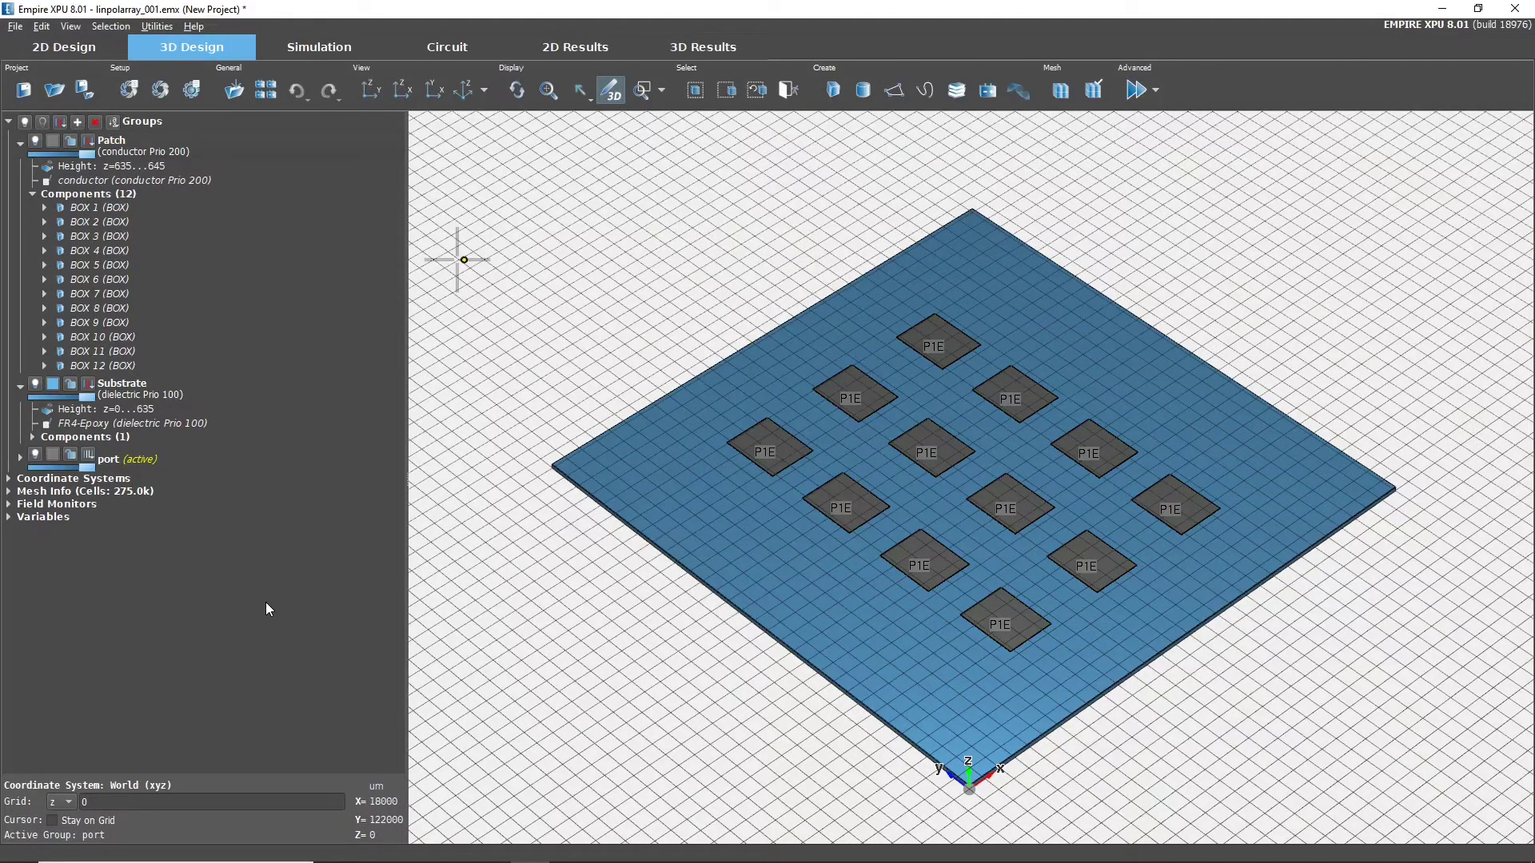
# Step: Move BOX 4 and BOX 5 into the Substrate group, then undo so Patch holds all 12 boxes
pyautogui.rightClick(140, 141)
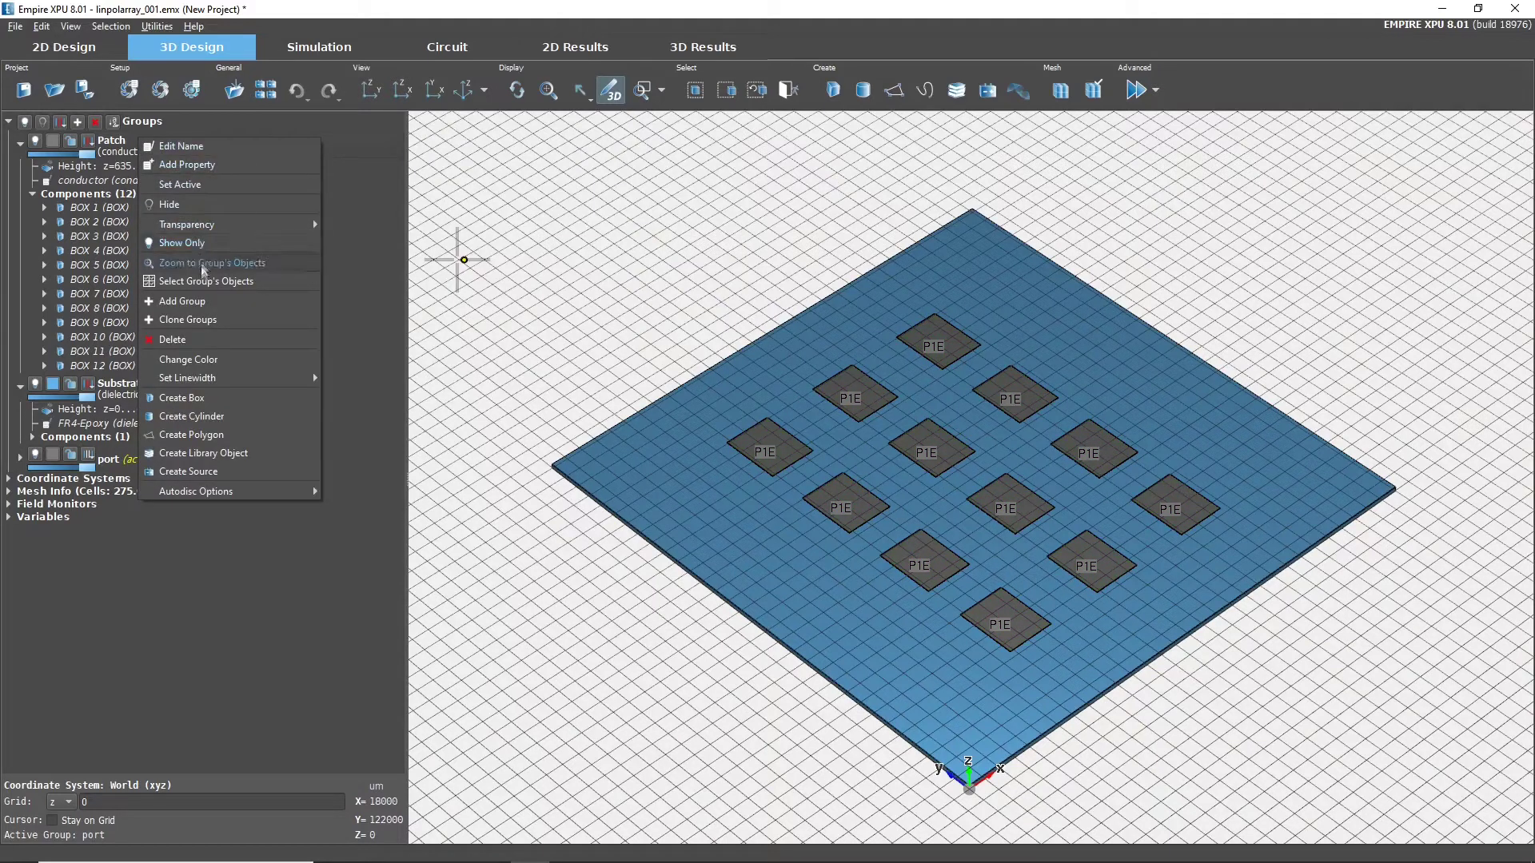
pyautogui.click(199, 597)
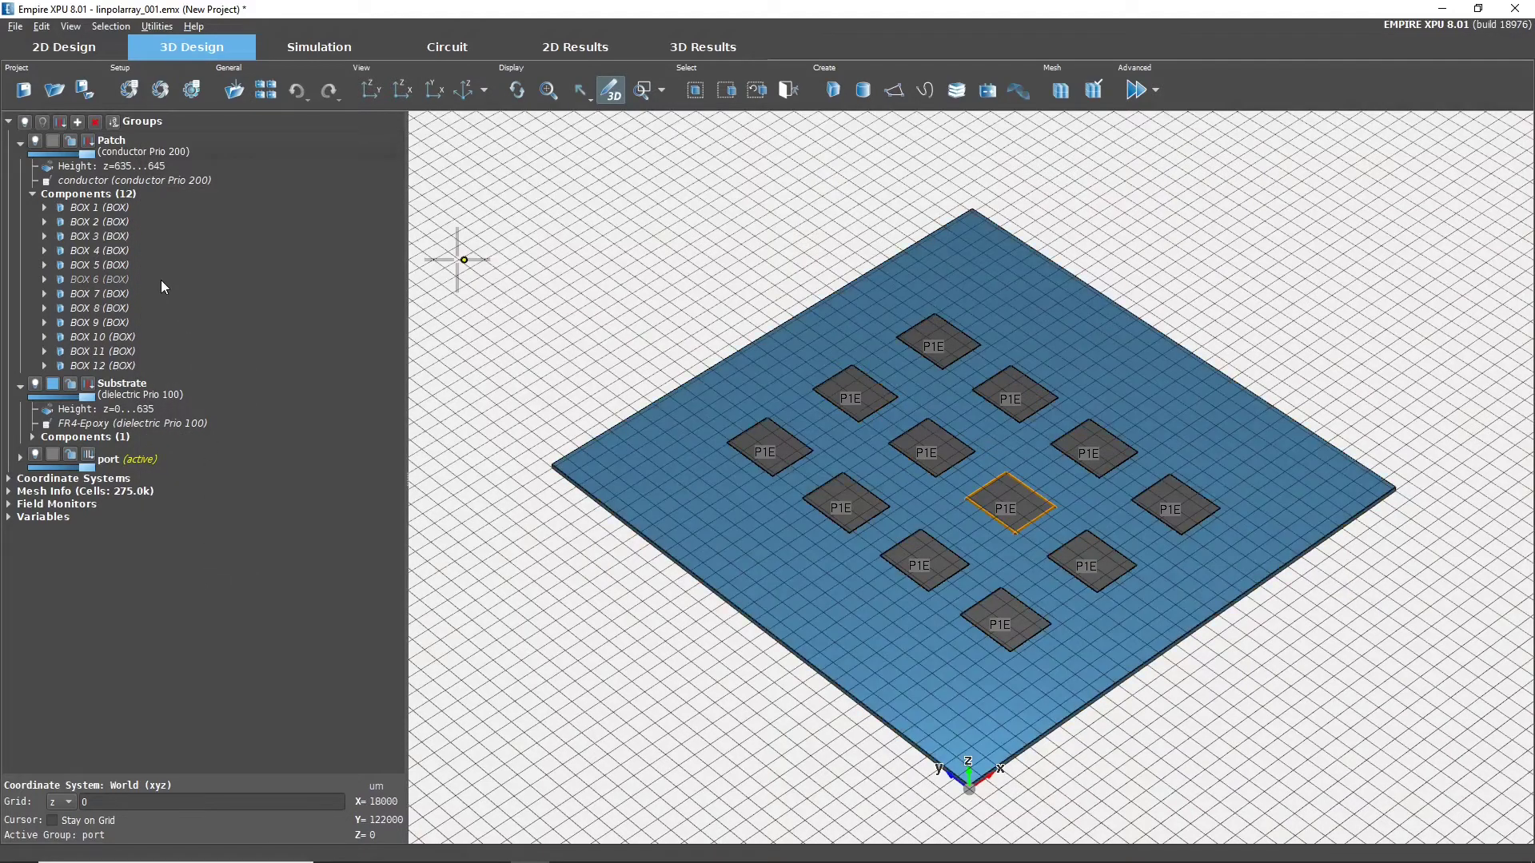
pyautogui.click(137, 249)
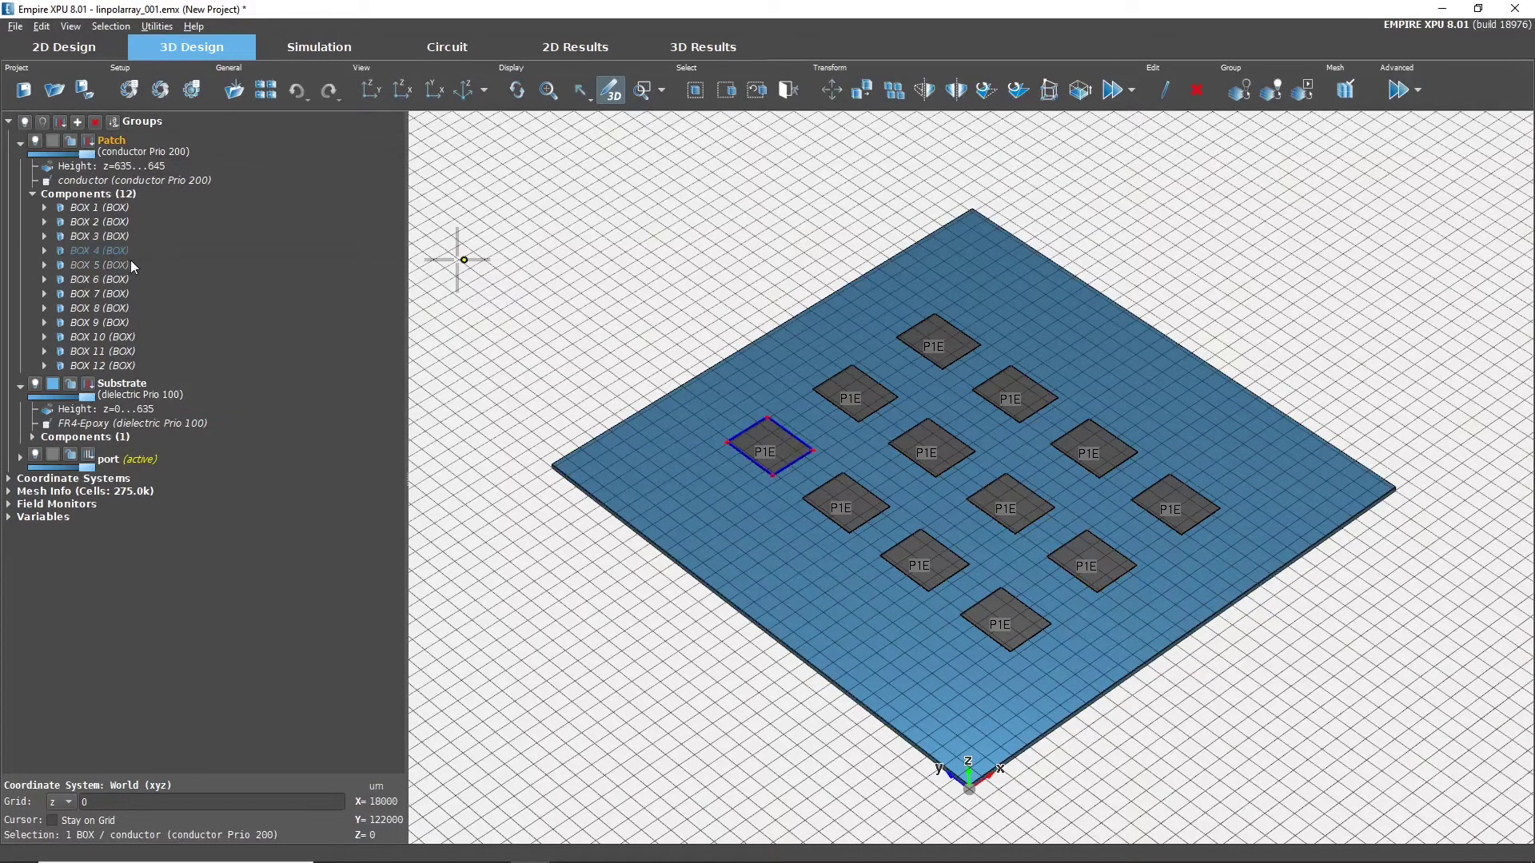
pyautogui.keyDown('ctrl'); pyautogui.click(129, 262); pyautogui.keyUp('ctrl')
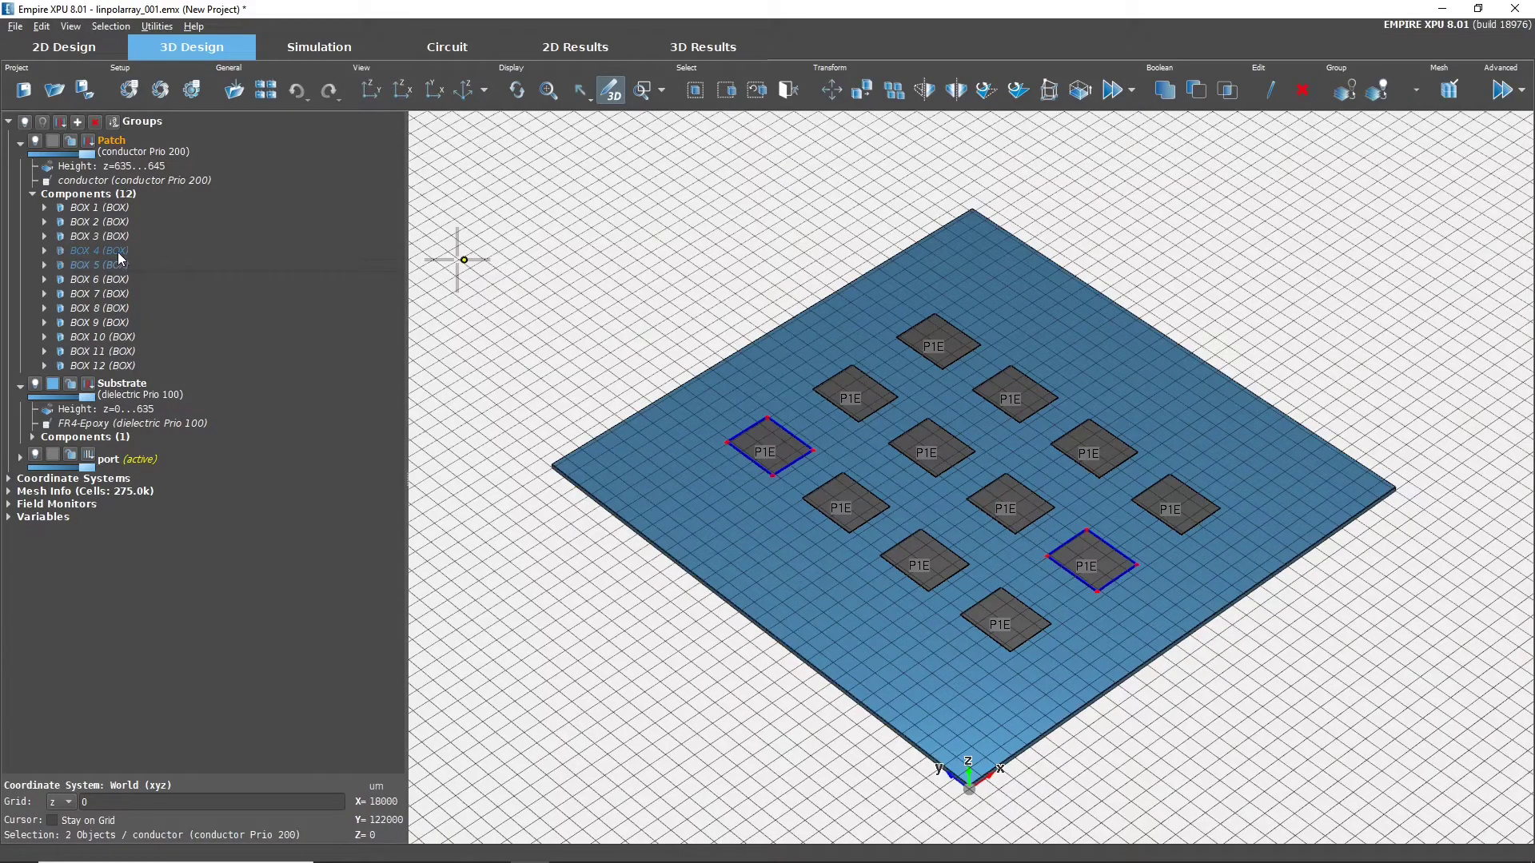
pyautogui.moveTo(118, 258); pyautogui.dragTo(136, 394)
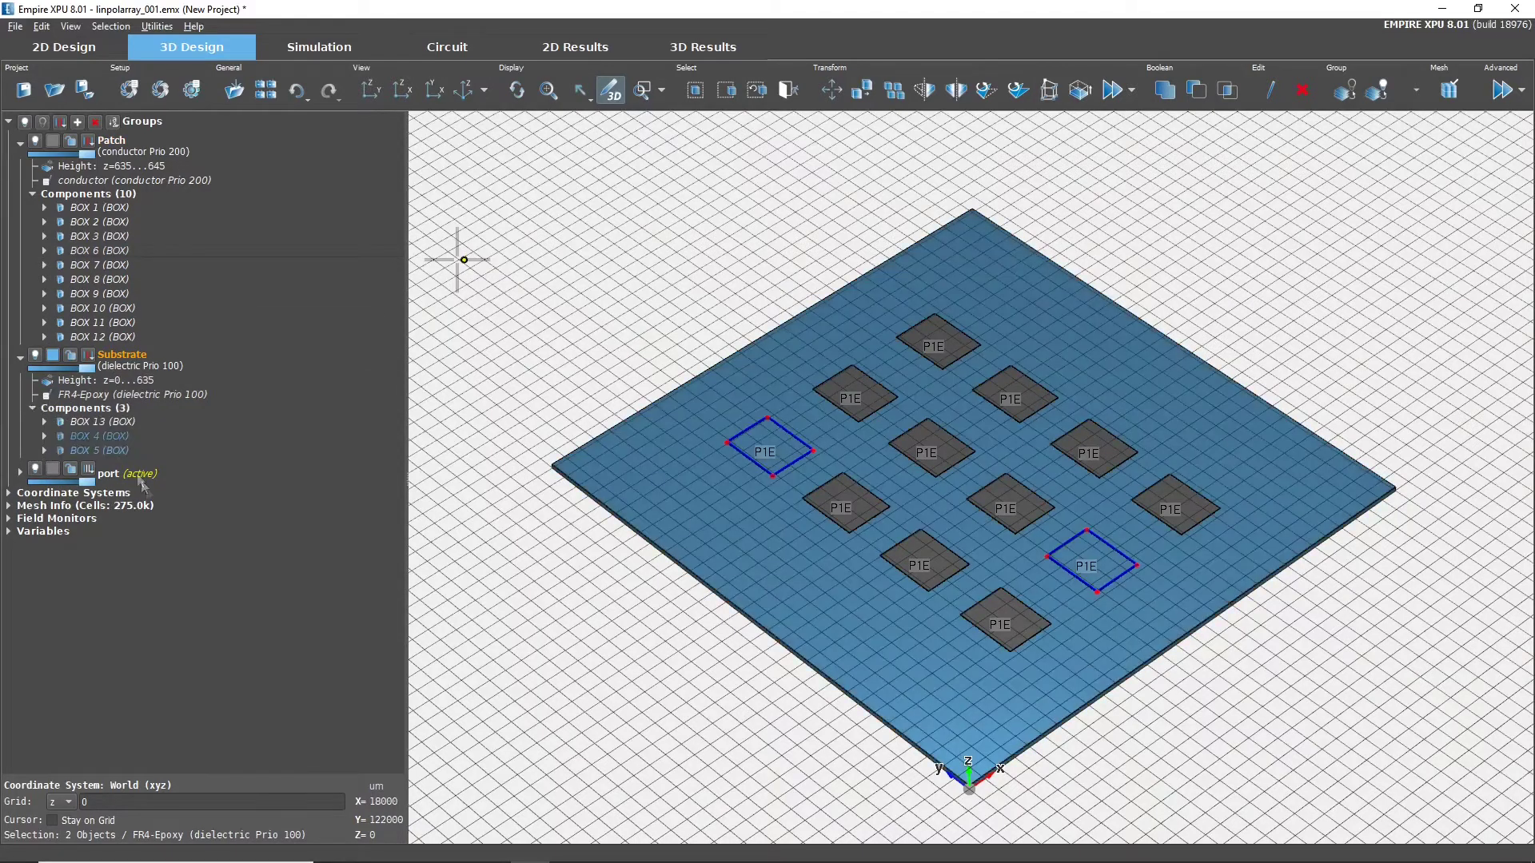
pyautogui.click(153, 609)
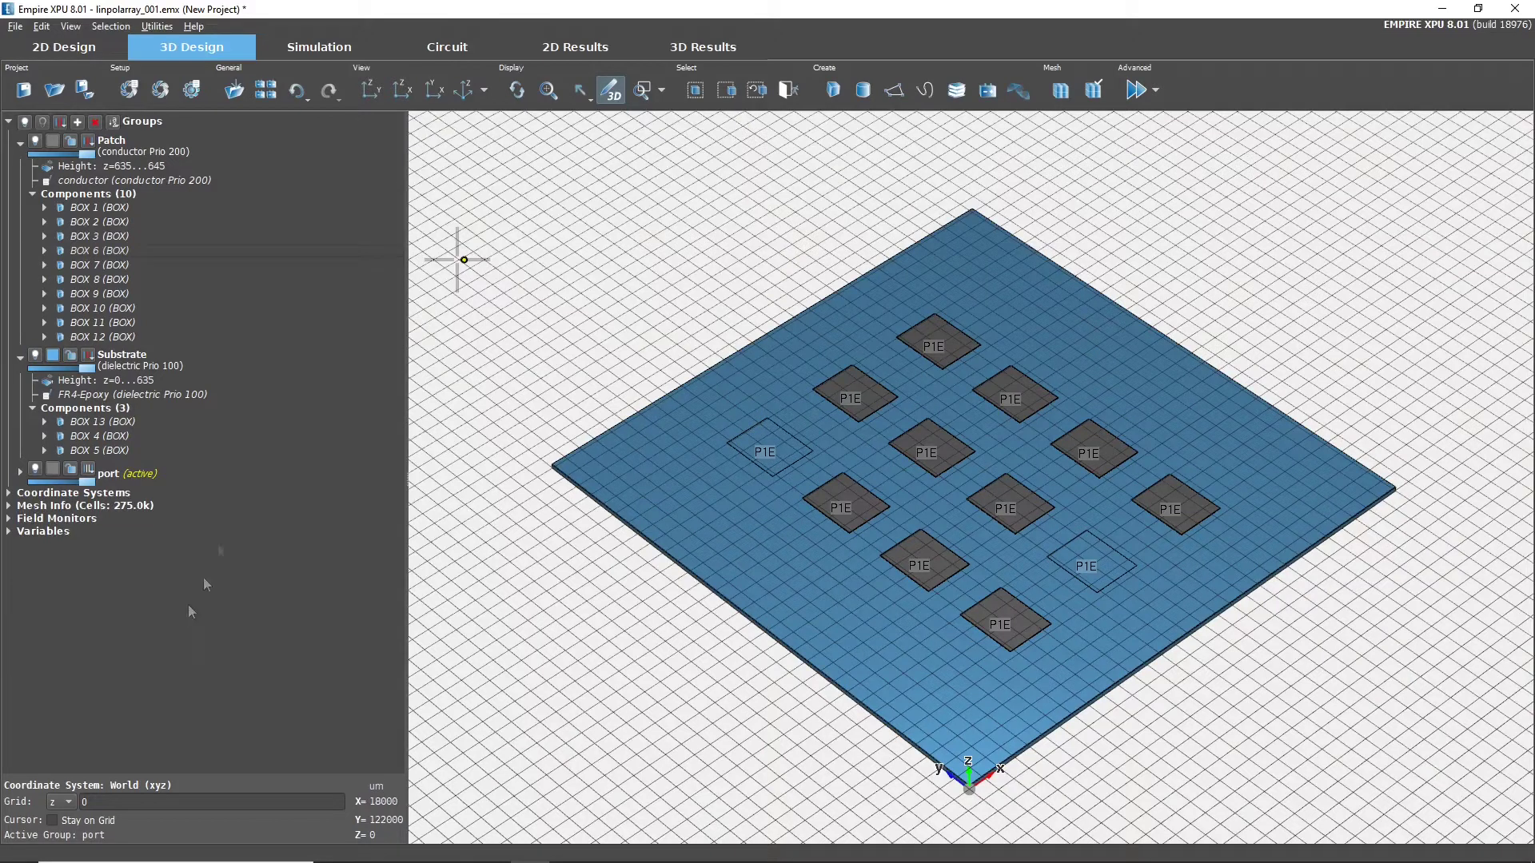
pyautogui.click(298, 92)
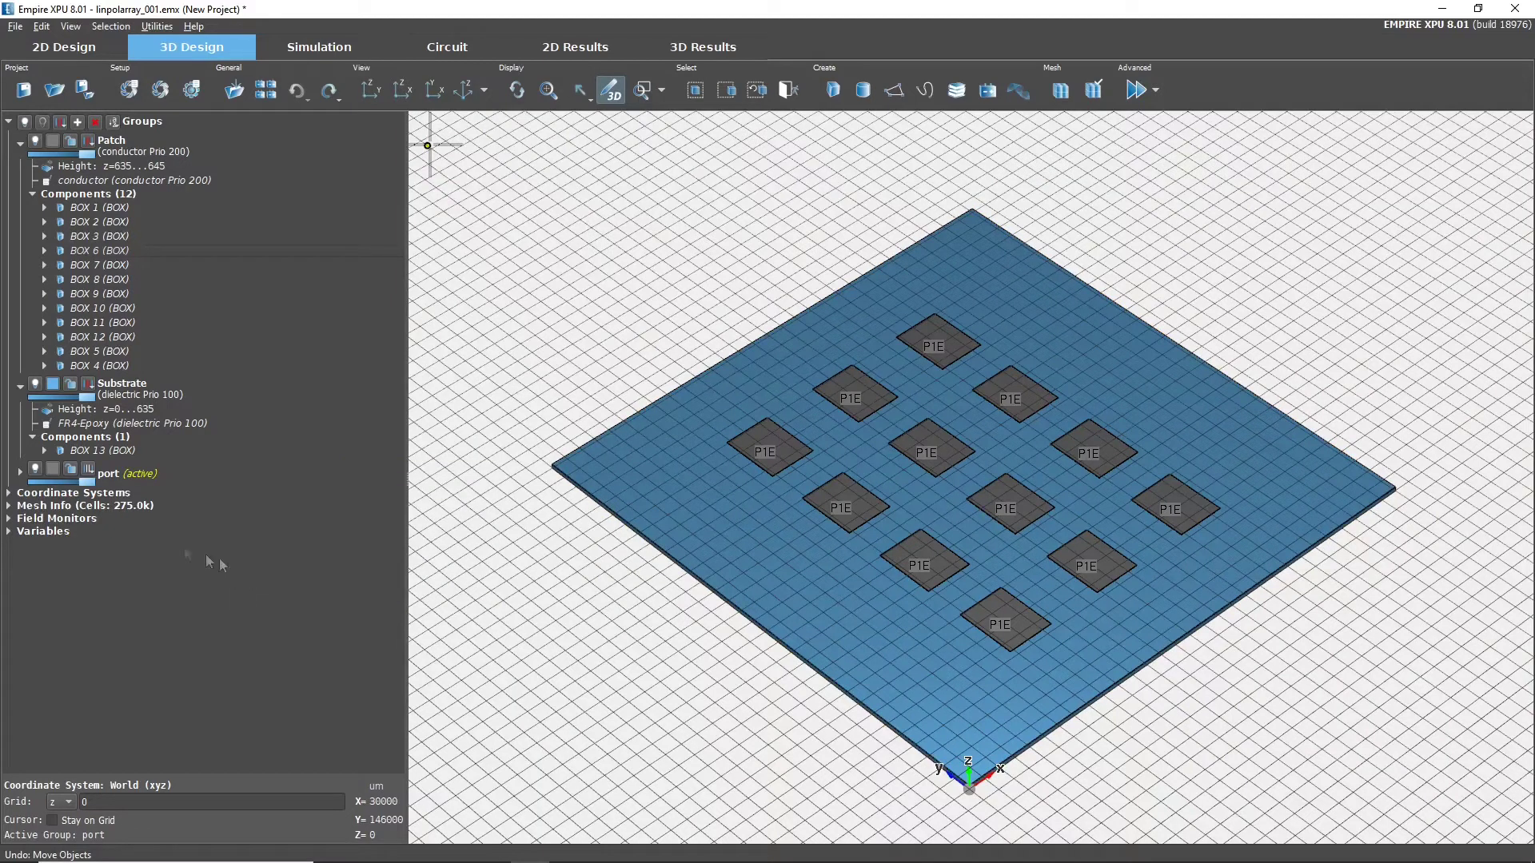
# Step: Show Mesh Info and Field Monitors, and slide the length variable from 6000 to 8000
pyautogui.click(9, 507)
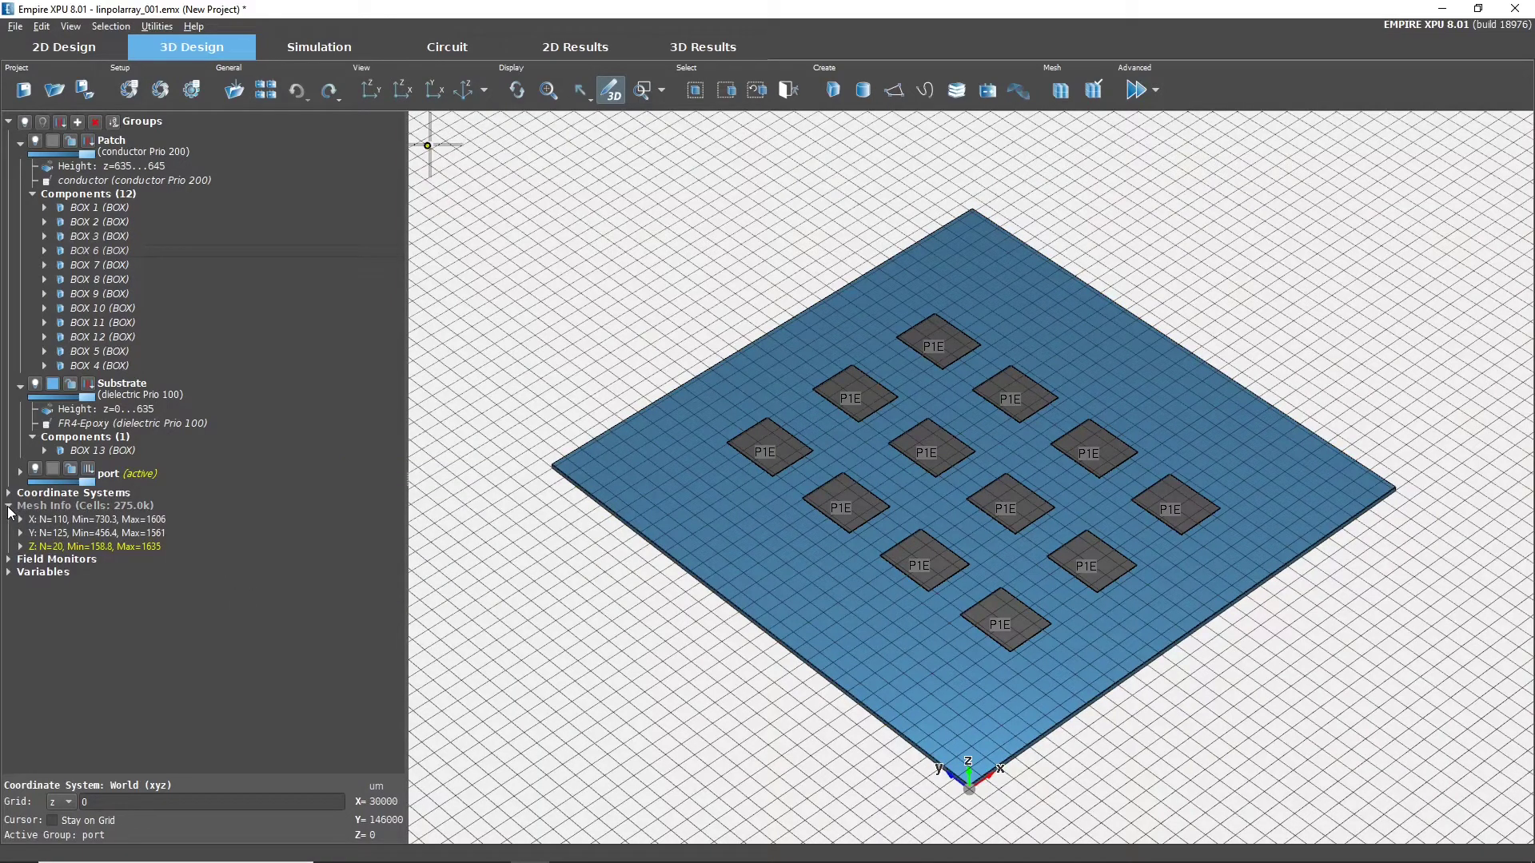
pyautogui.click(8, 559)
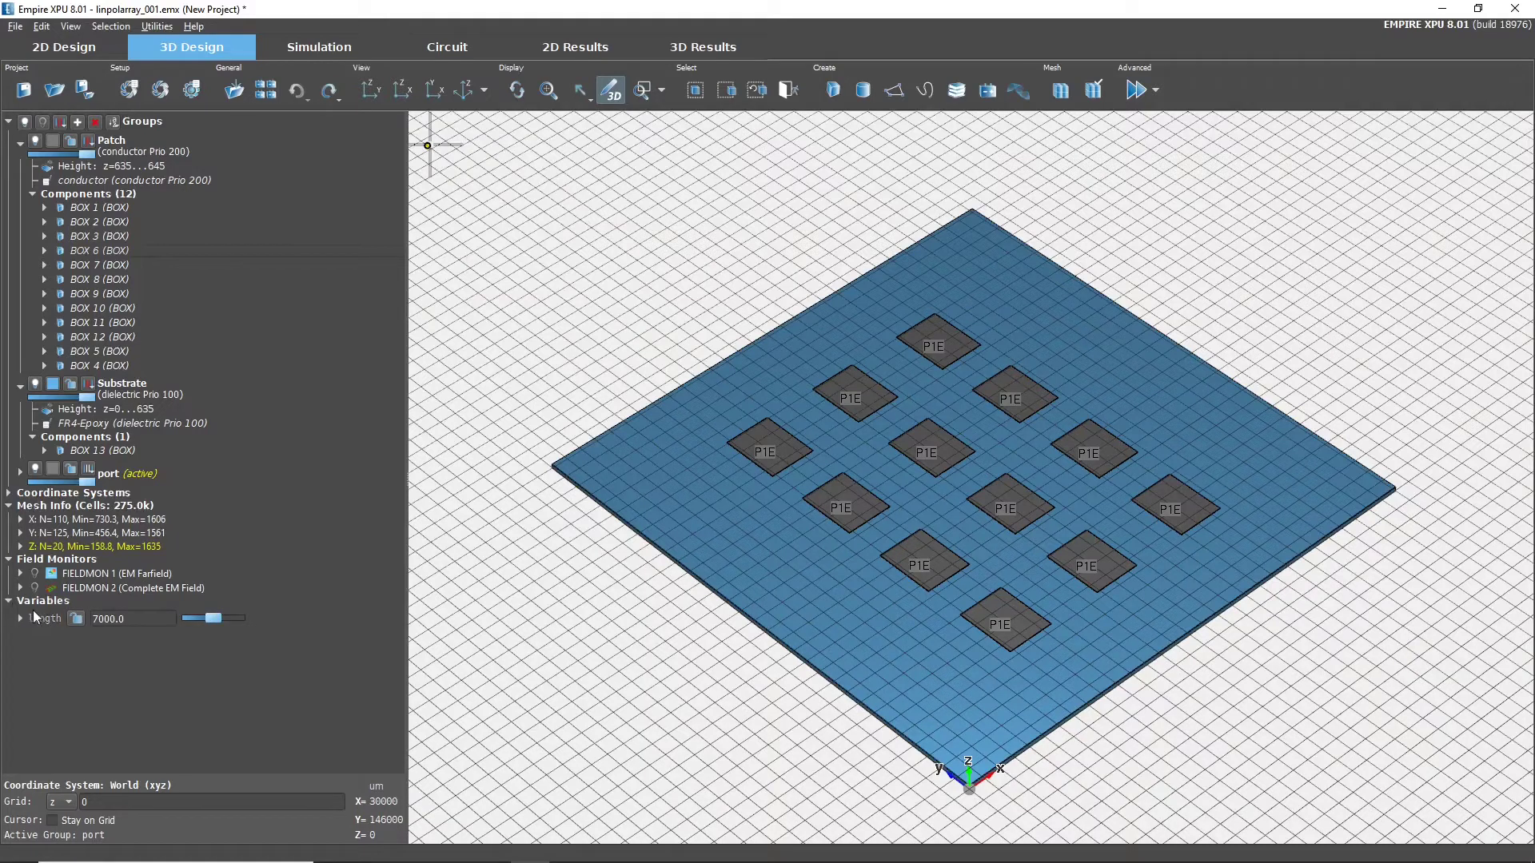
pyautogui.moveTo(212, 620); pyautogui.dragTo(243, 615)
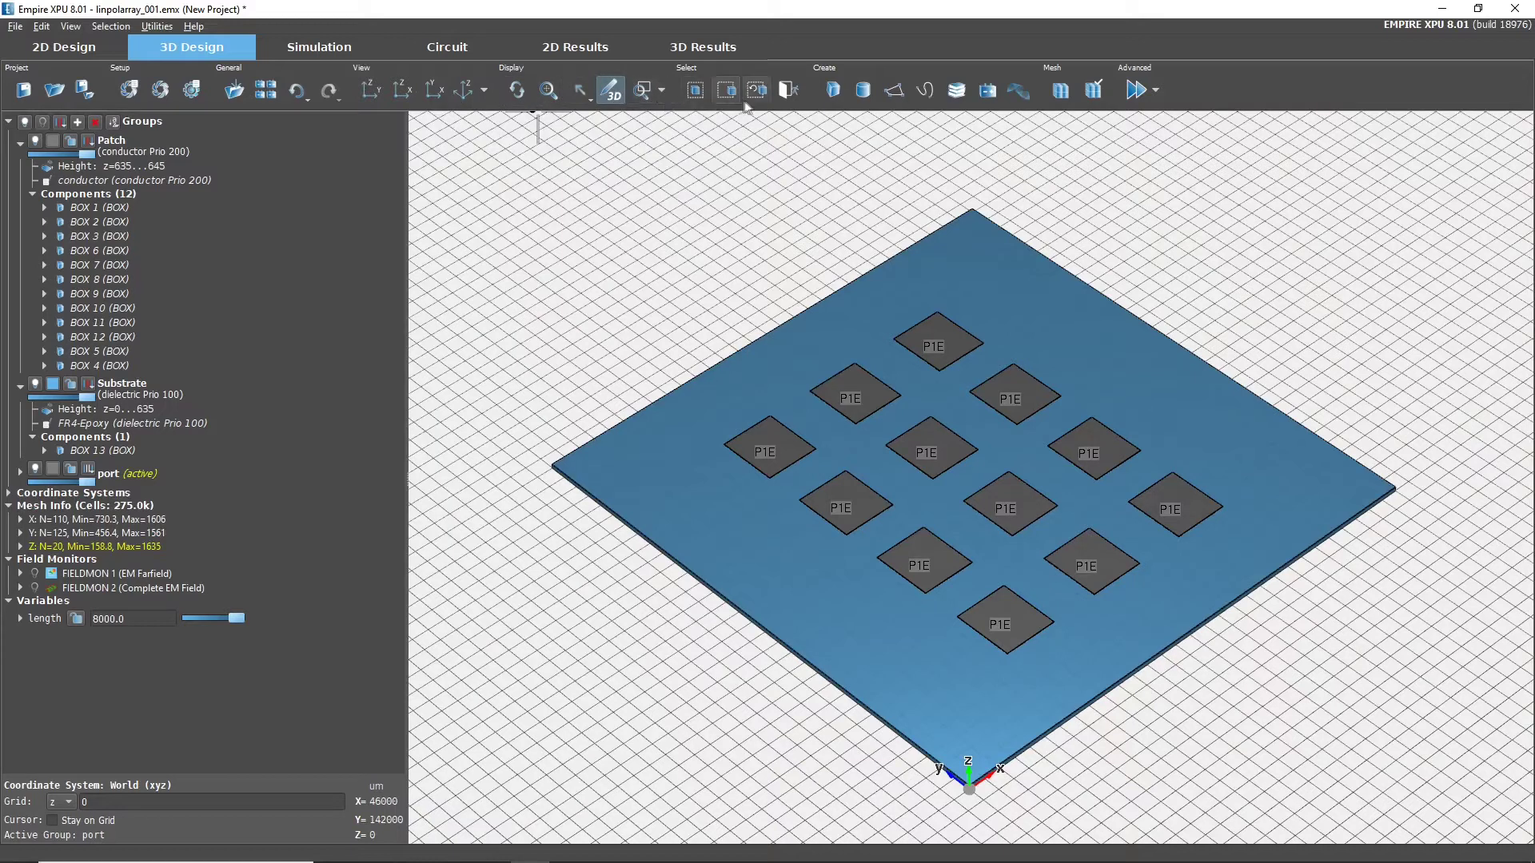
pyautogui.click(862, 89)
pyautogui.click(1001, 347)
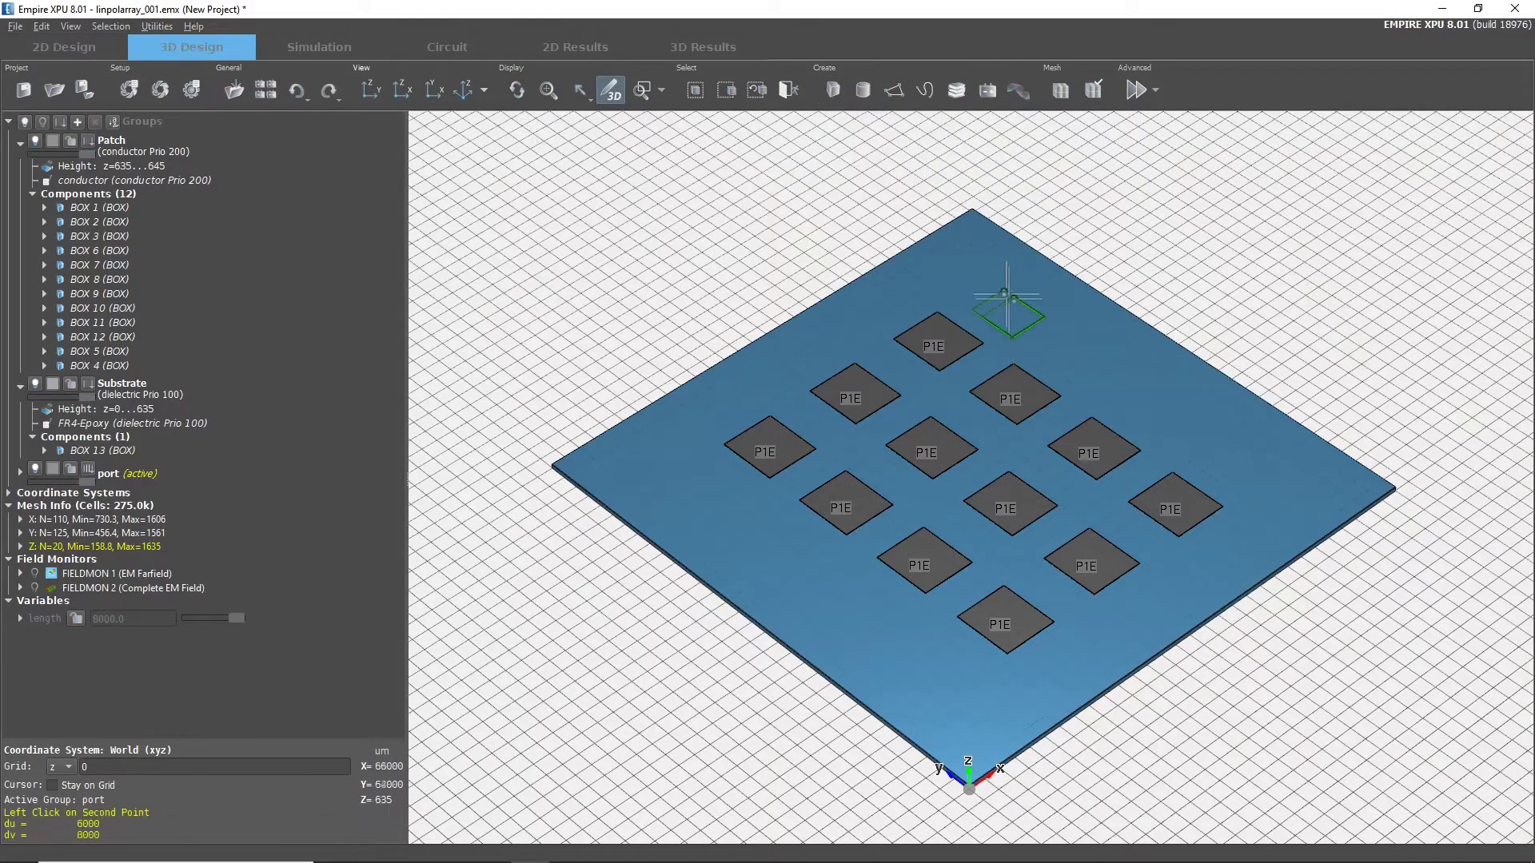
pyautogui.click(995, 270)
pyautogui.click(993, 253)
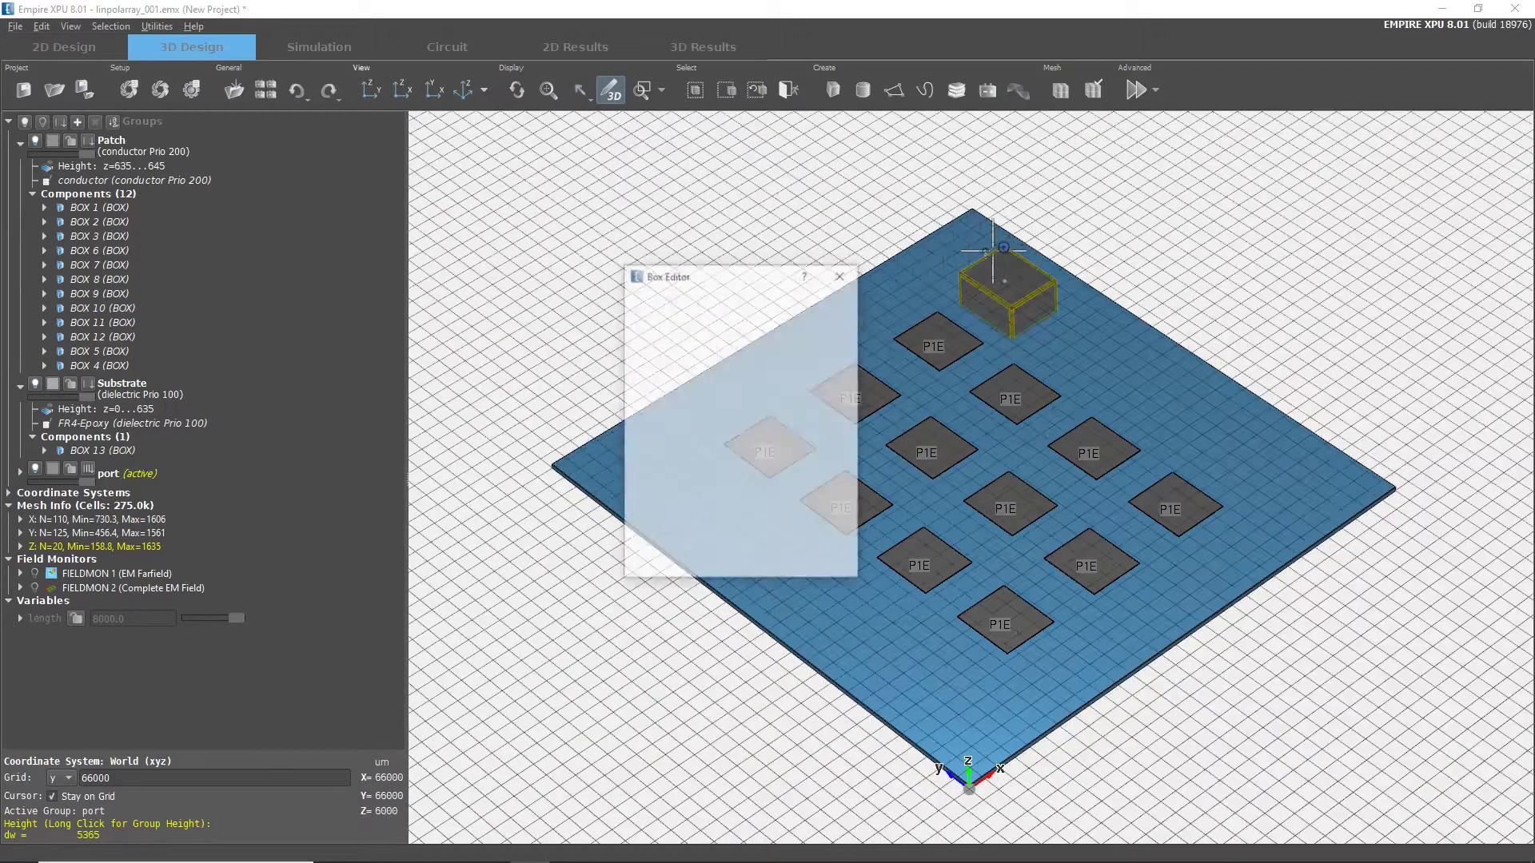
pyautogui.click(749, 559)
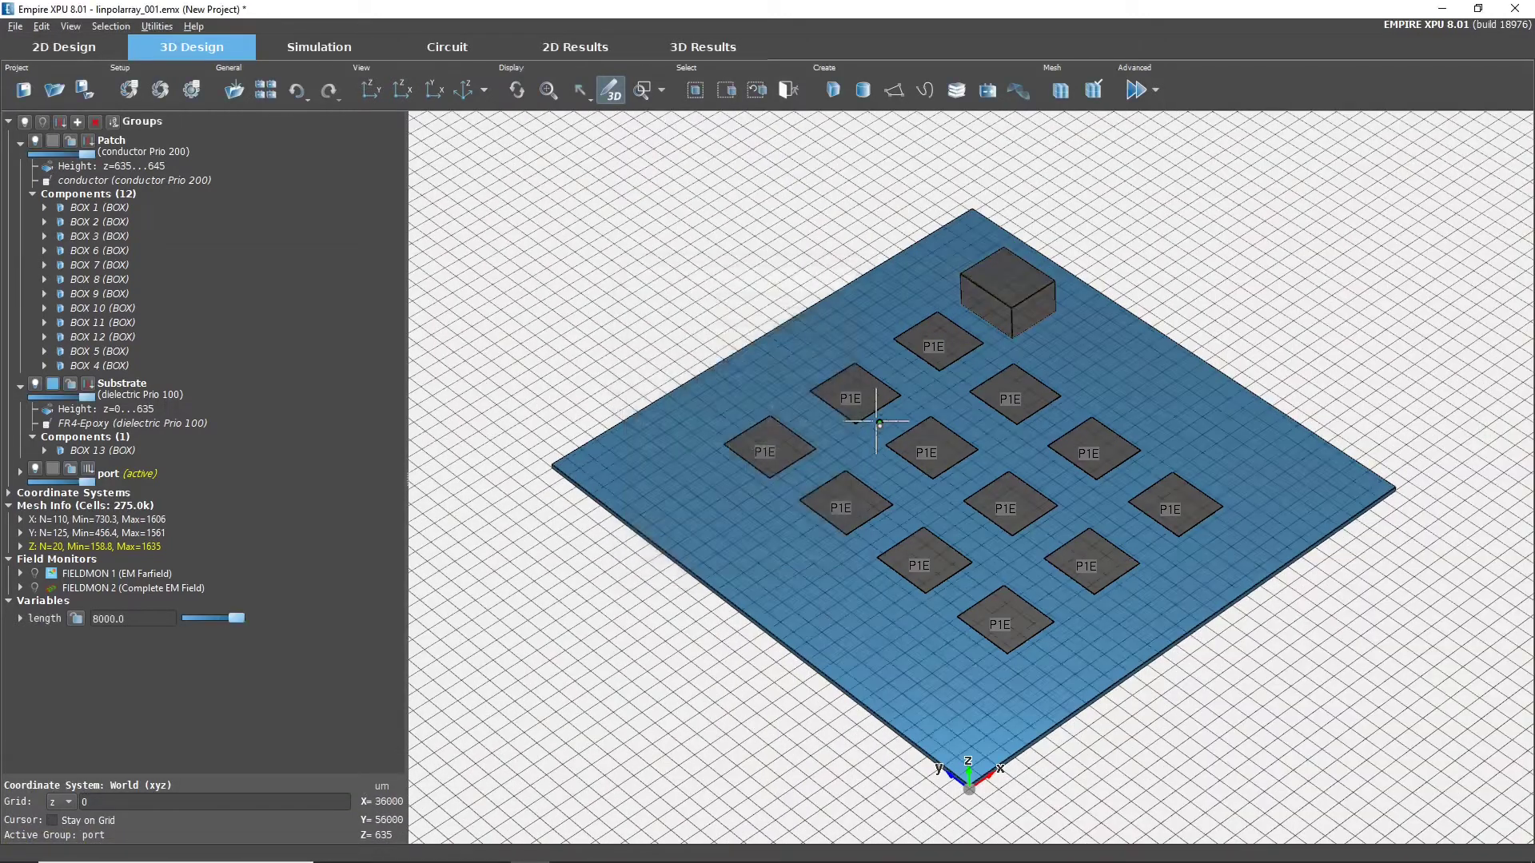
pyautogui.click(1011, 303)
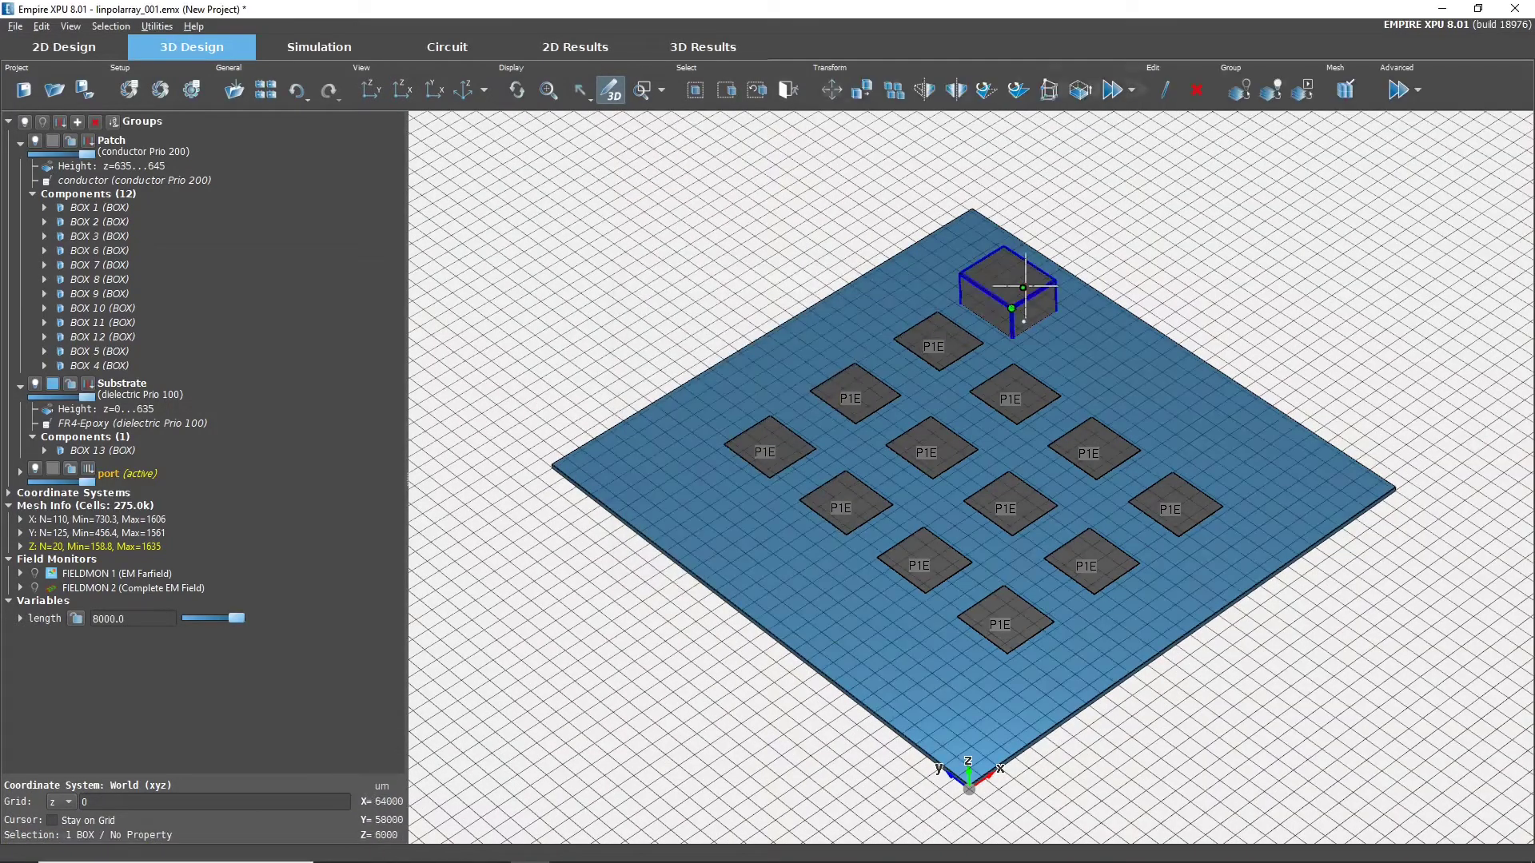
pyautogui.click(1197, 90)
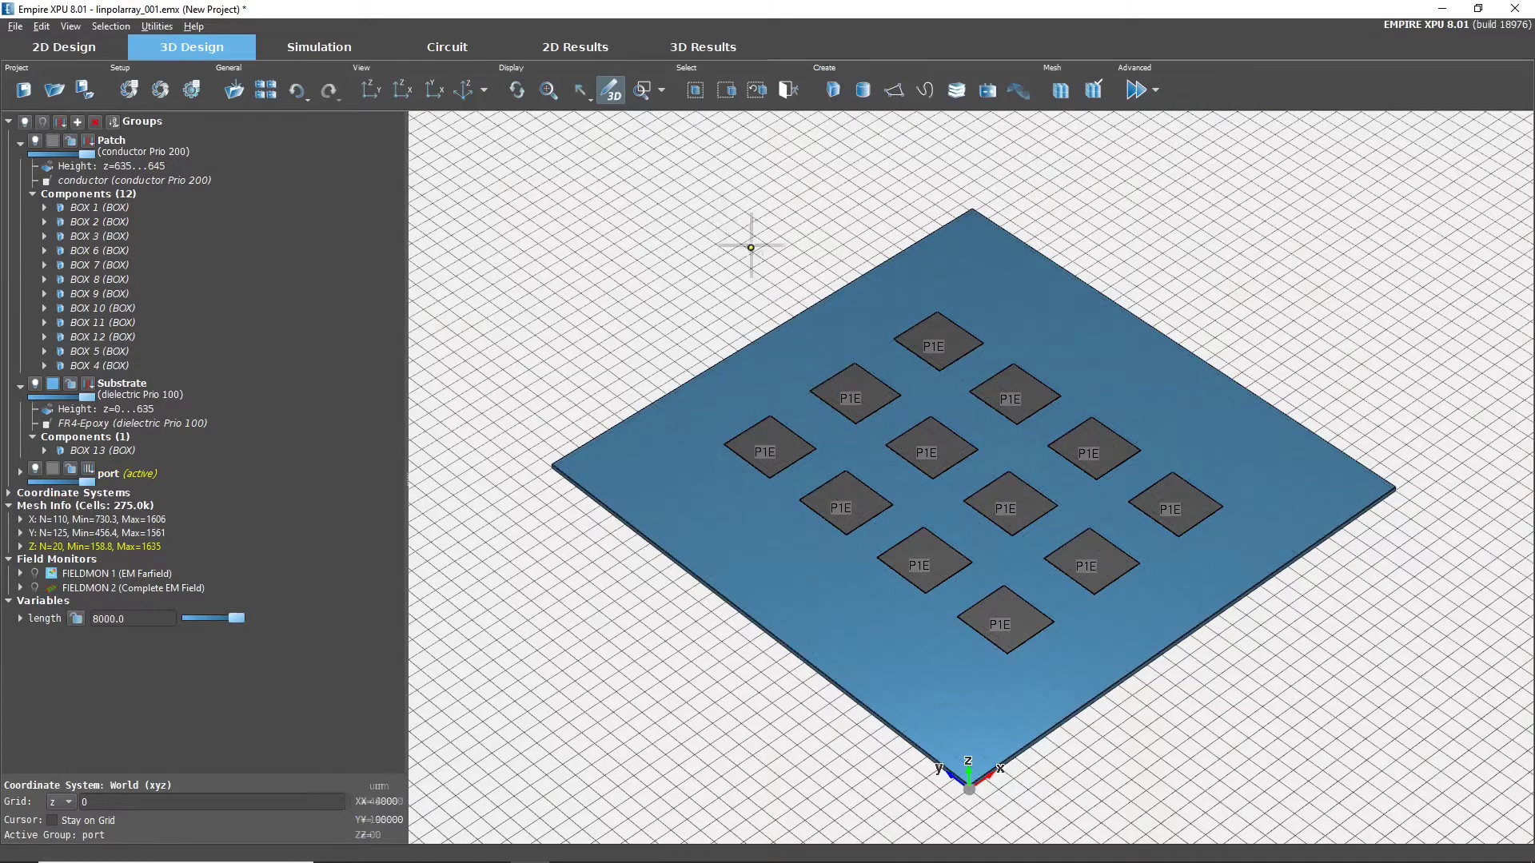
# Step: Choose Sequential Excitation & Y-Parameter-Extraction as the simulation mode in Simulation Setup
pyautogui.click(128, 89)
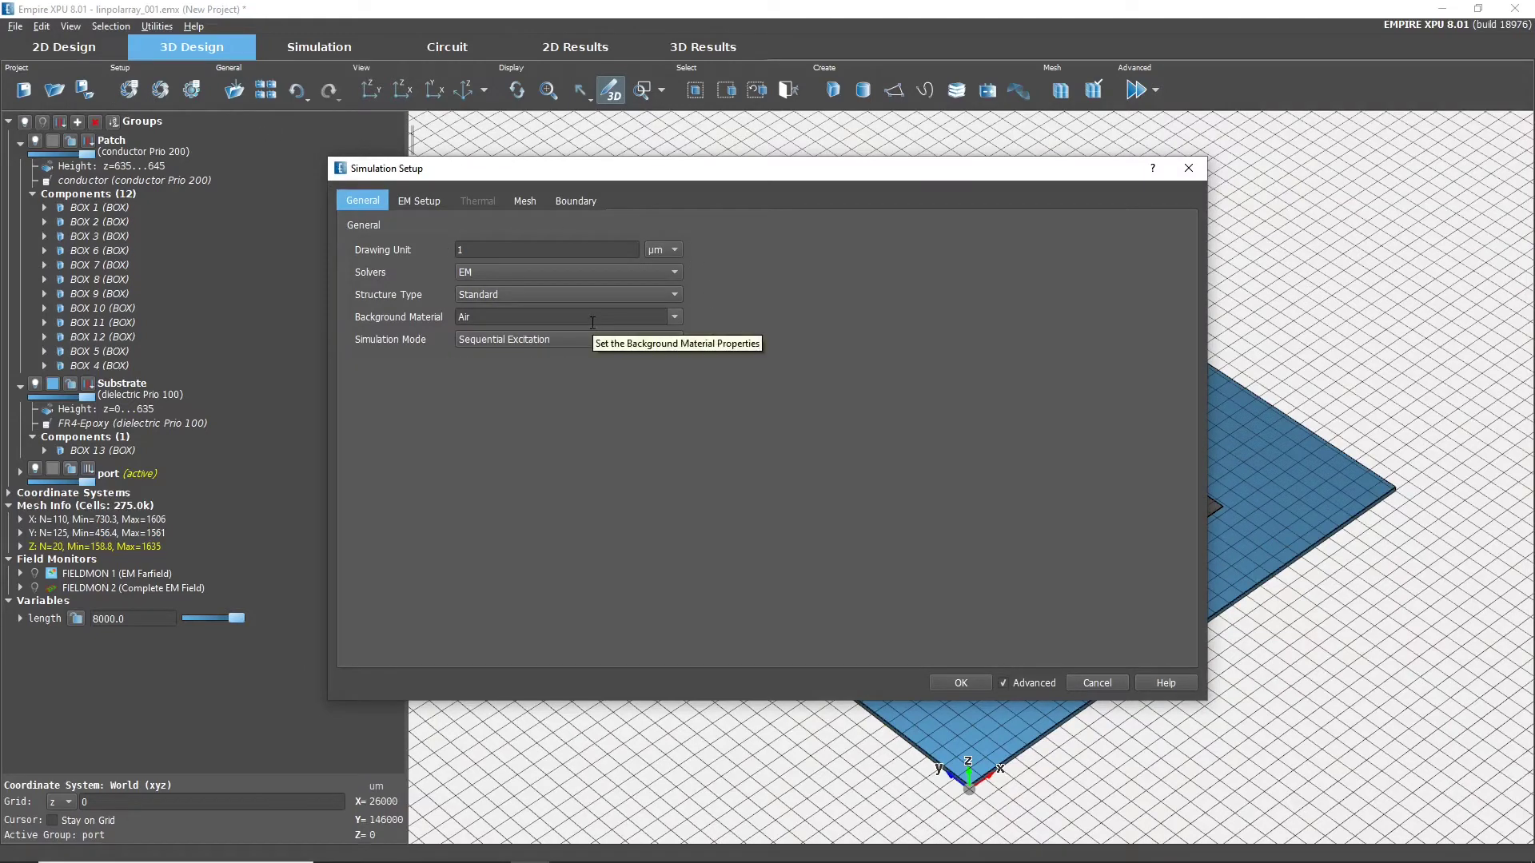
pyautogui.click(508, 341)
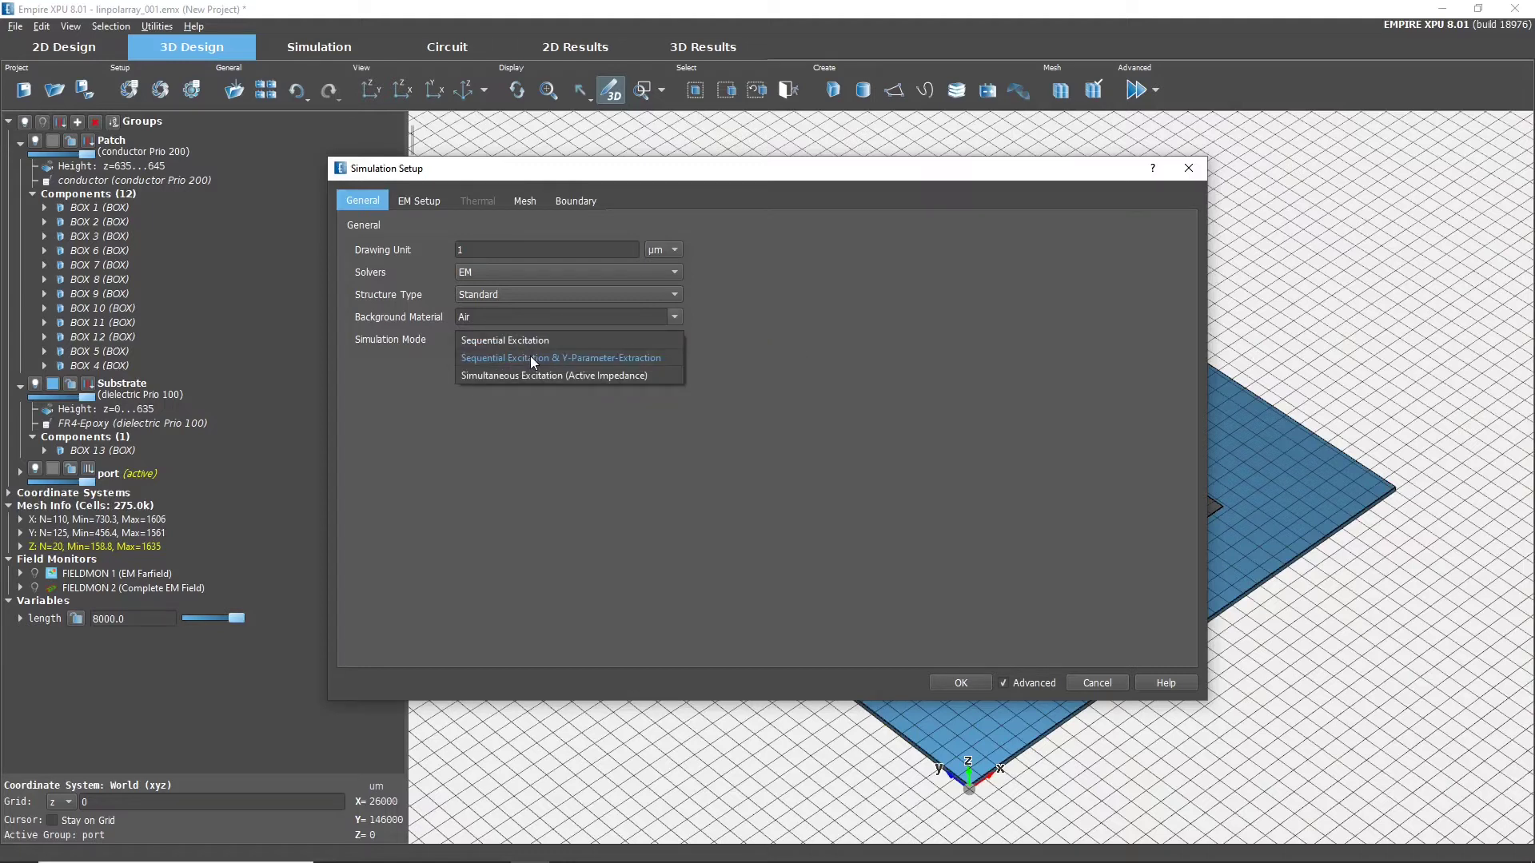
pyautogui.click(530, 356)
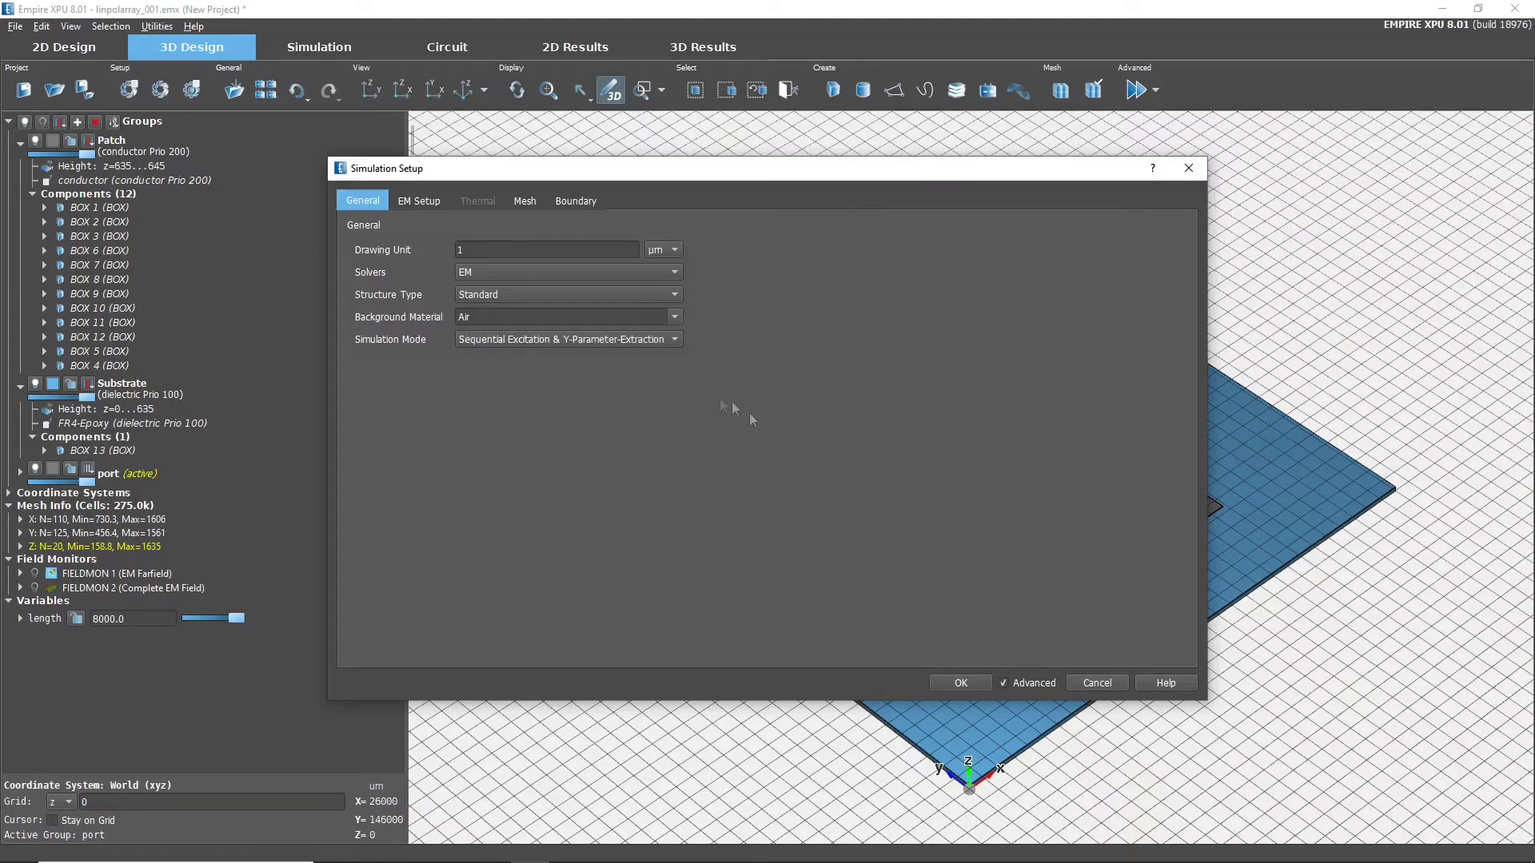
pyautogui.click(961, 683)
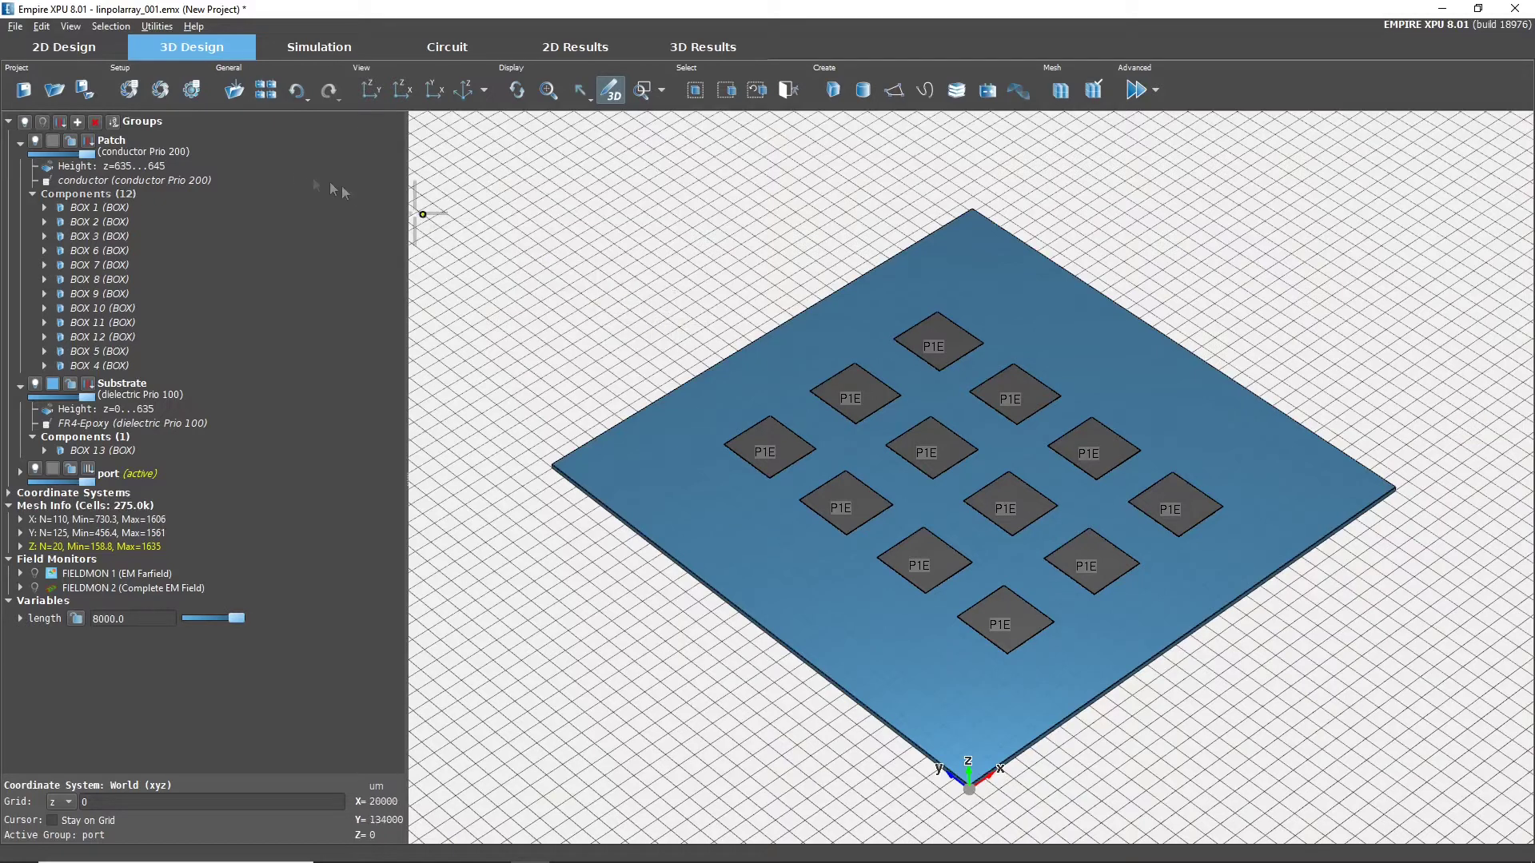
# Step: Save linpolarray_001 to the templates path and start the complete simulation
pyautogui.click(160, 90)
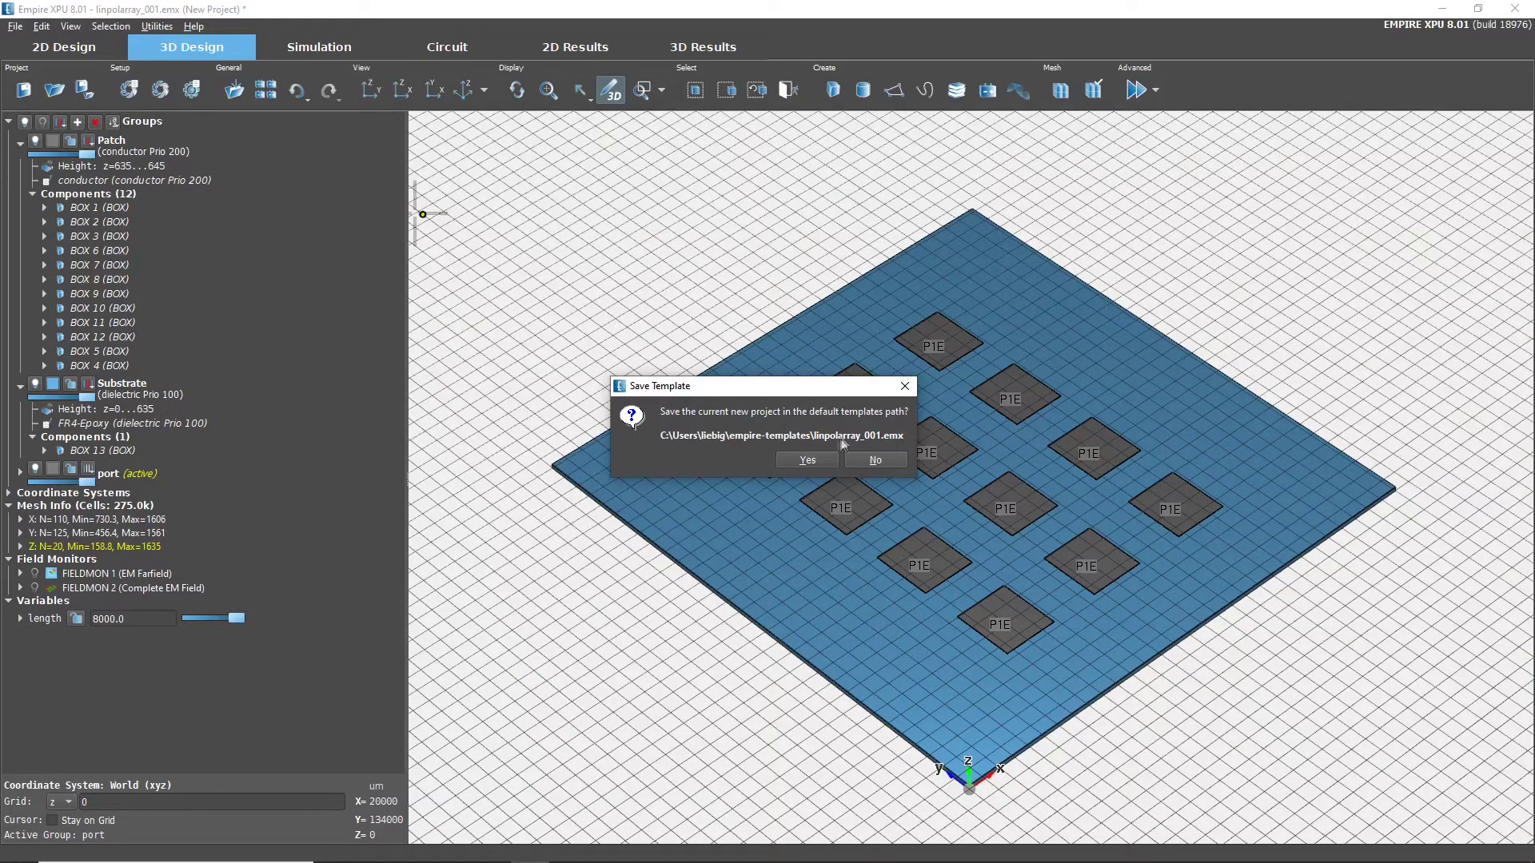
pyautogui.click(807, 461)
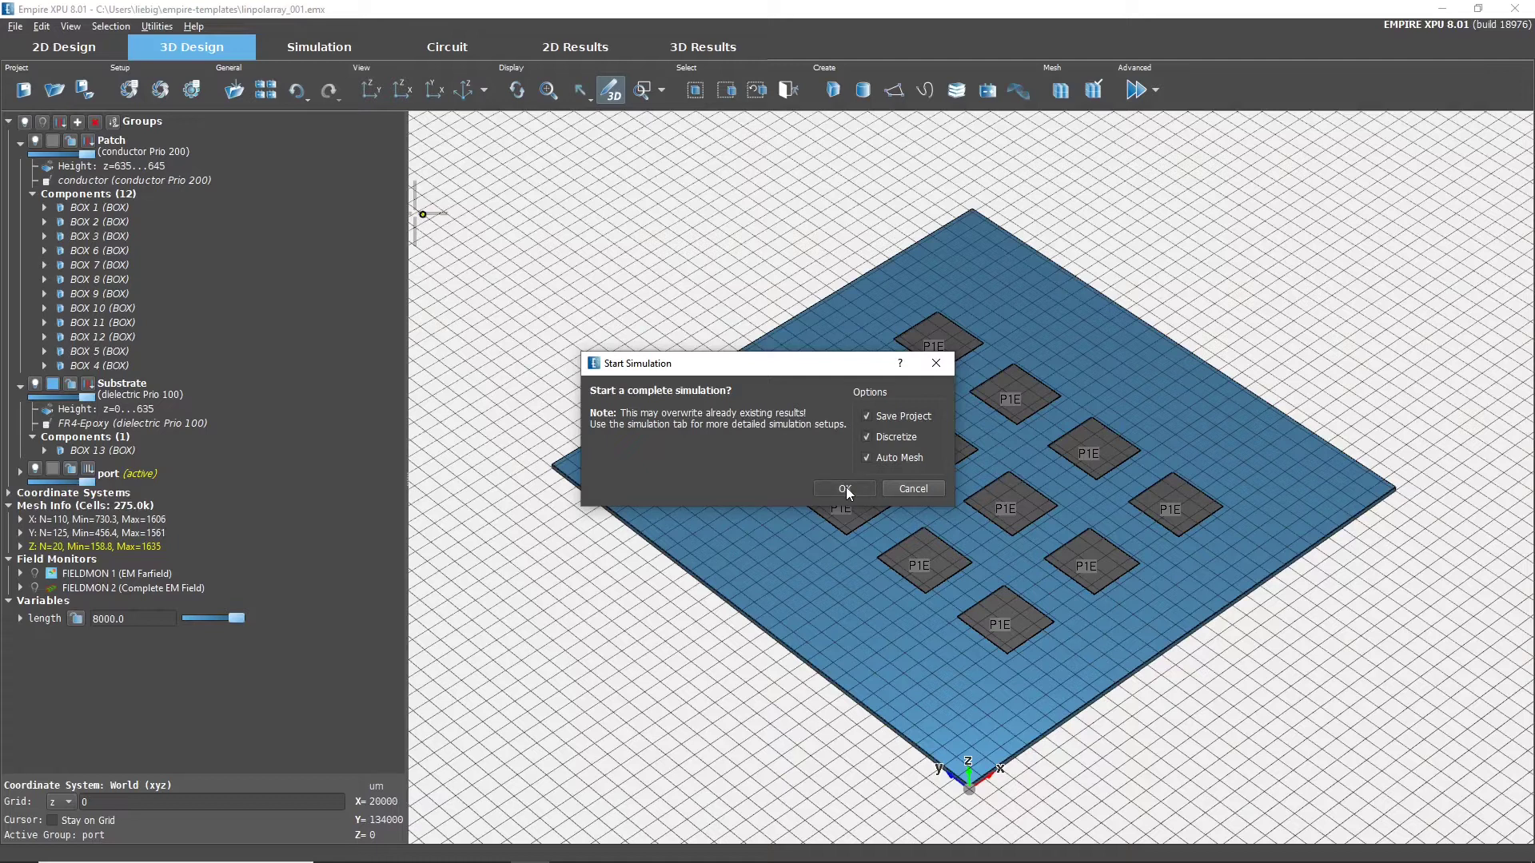
pyautogui.click(846, 487)
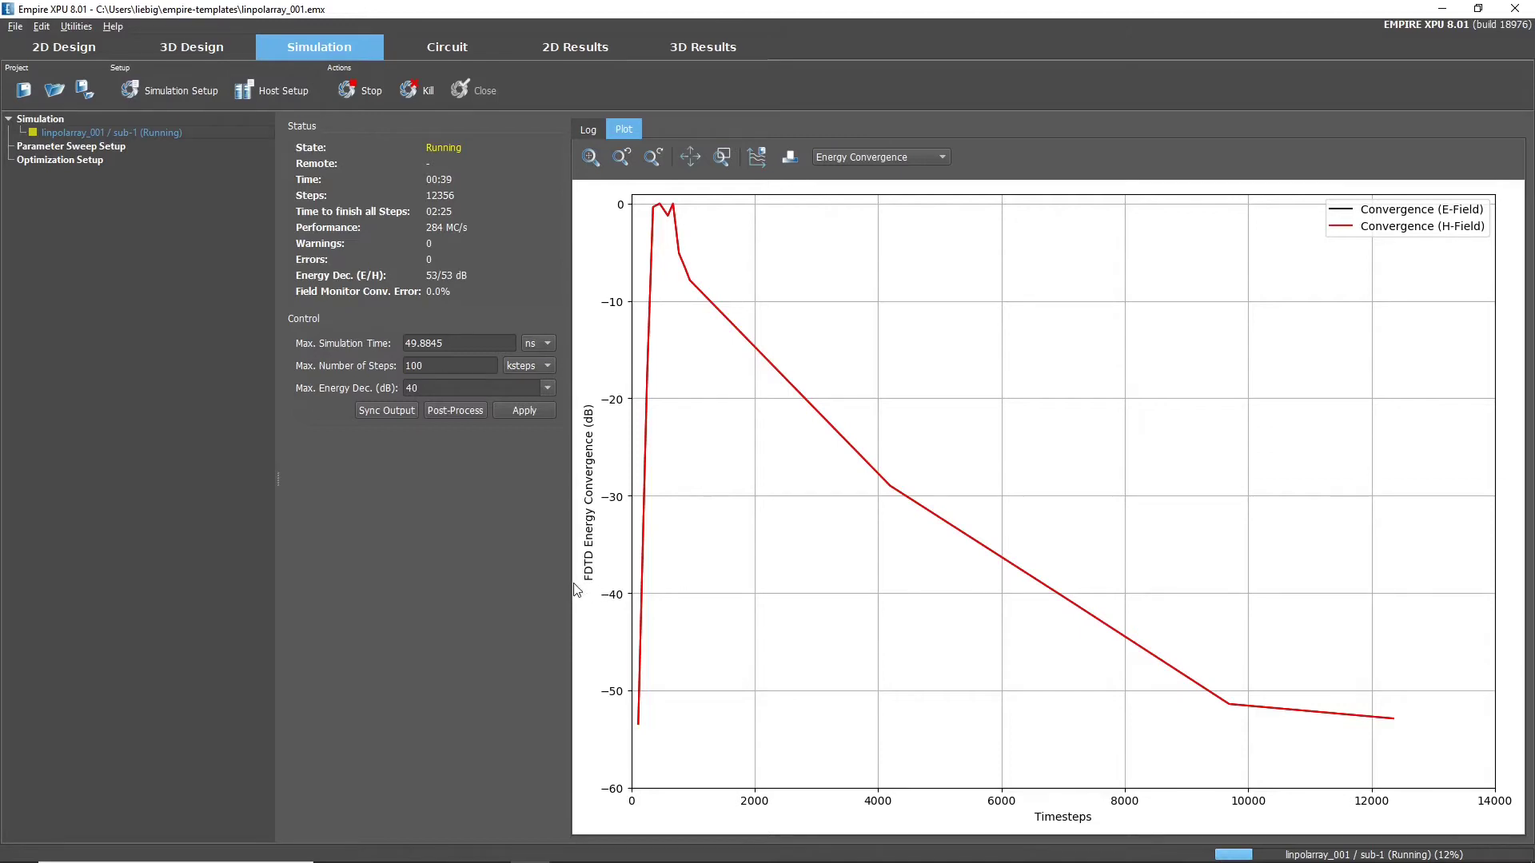
# Step: Create Sweep #1 for length 6000–8000 in steps of 200, plus Optimization #1
pyautogui.click(69, 146)
pyautogui.click(406, 91)
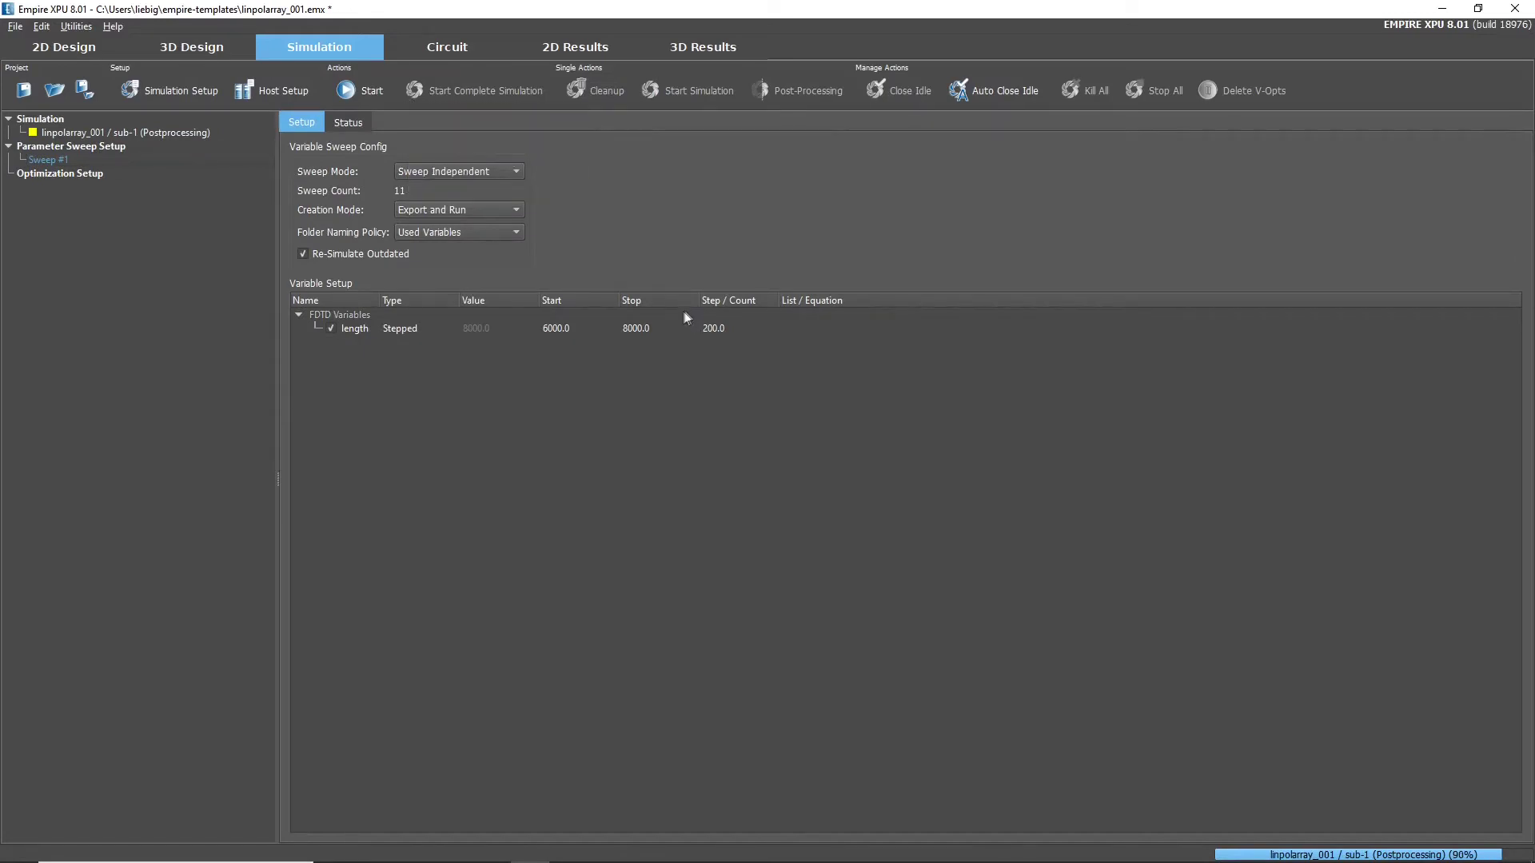
pyautogui.click(100, 175)
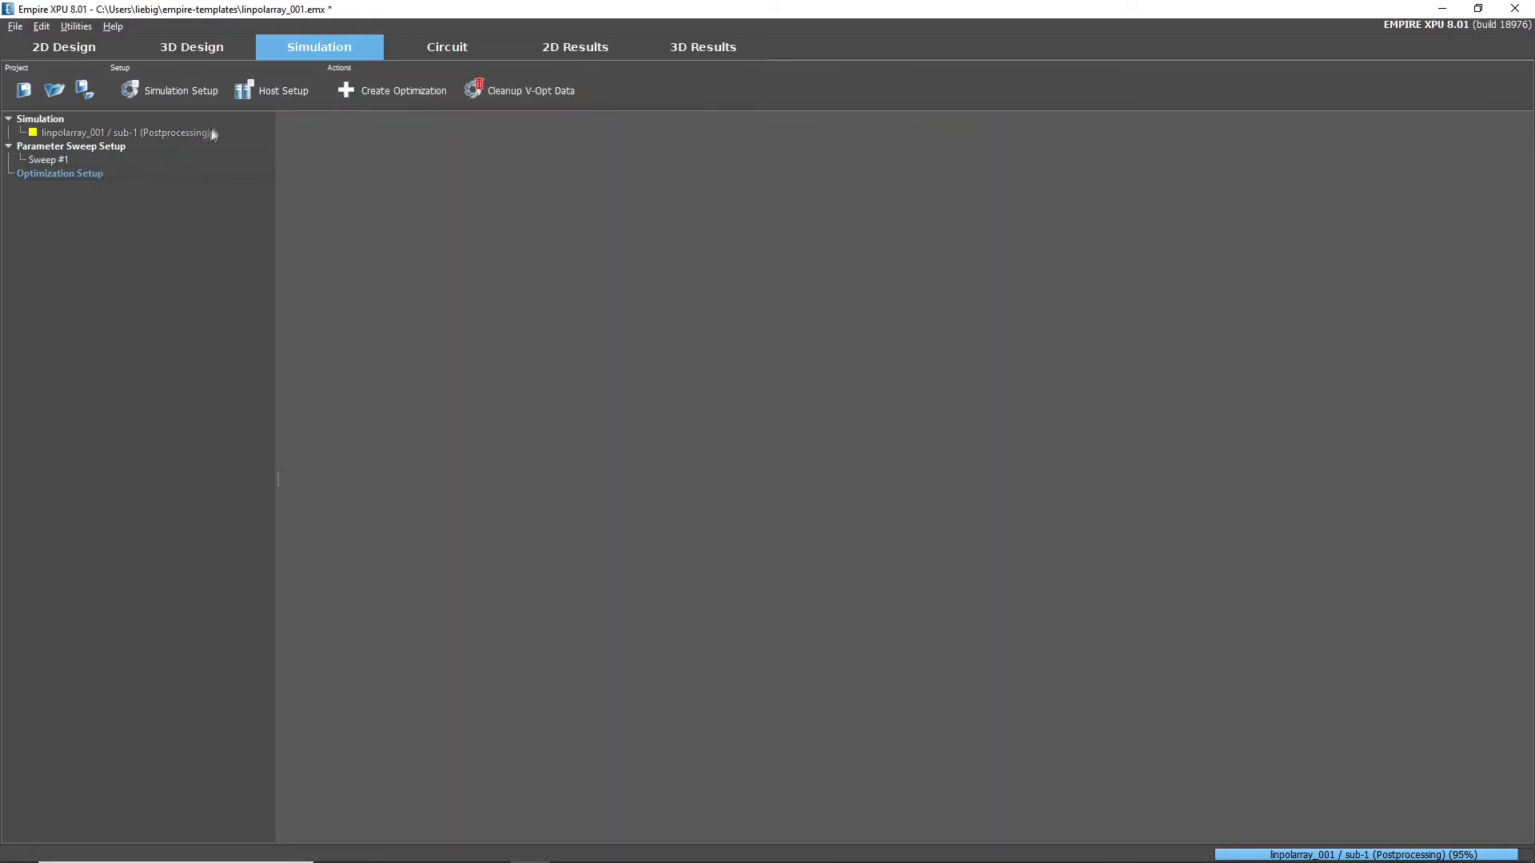
pyautogui.click(366, 92)
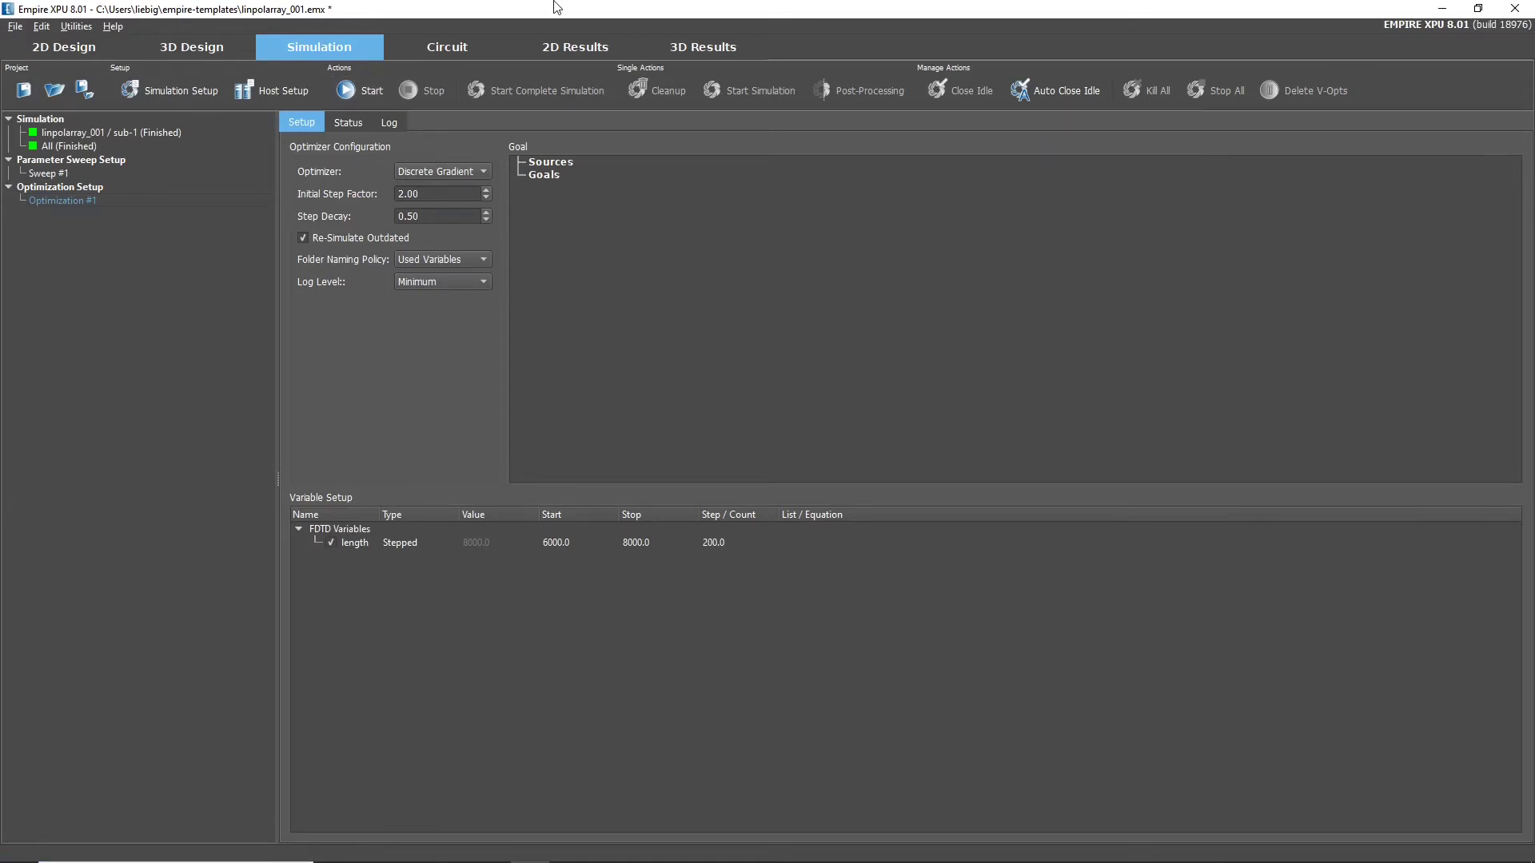
# Step: Add a circuit in circuit design and rename Circuit_001 to Feeding
pyautogui.click(450, 48)
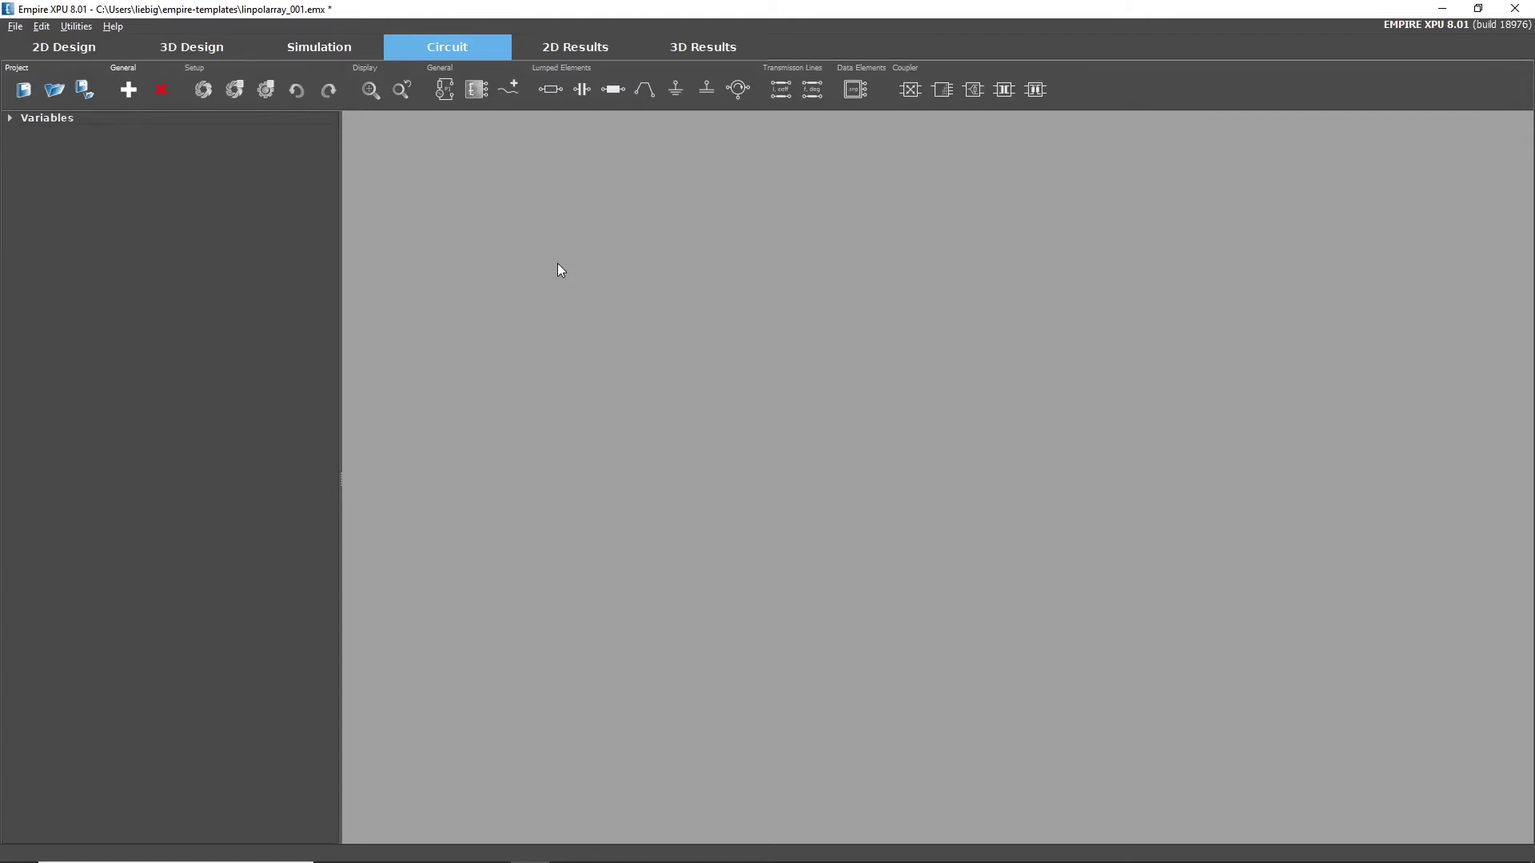
pyautogui.click(131, 95)
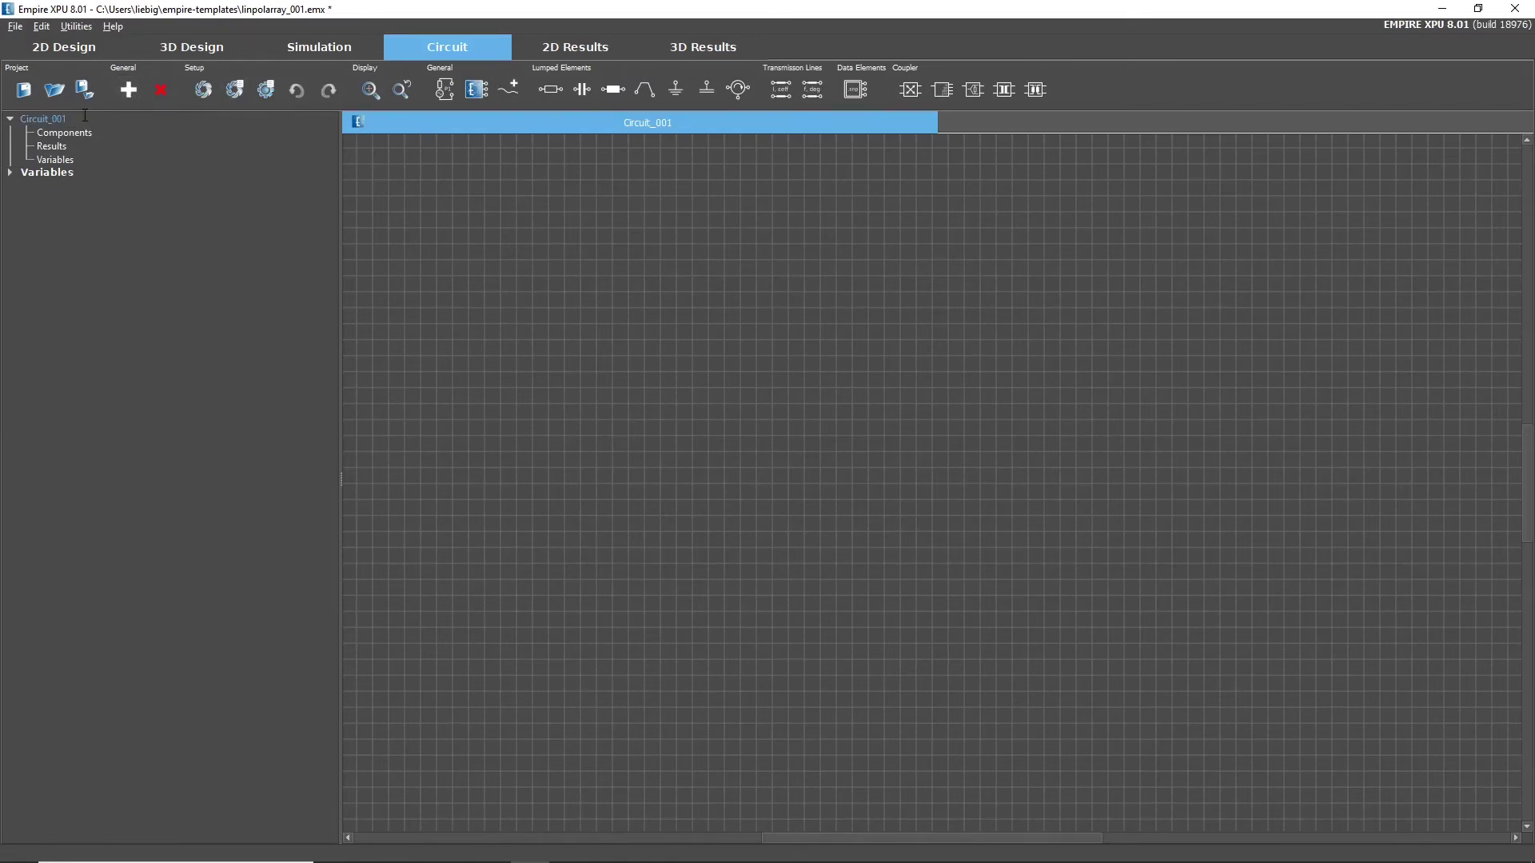
pyautogui.write('Feeding')
pyautogui.press('Return')
pyautogui.click(84, 118)
pyautogui.click(804, 276)
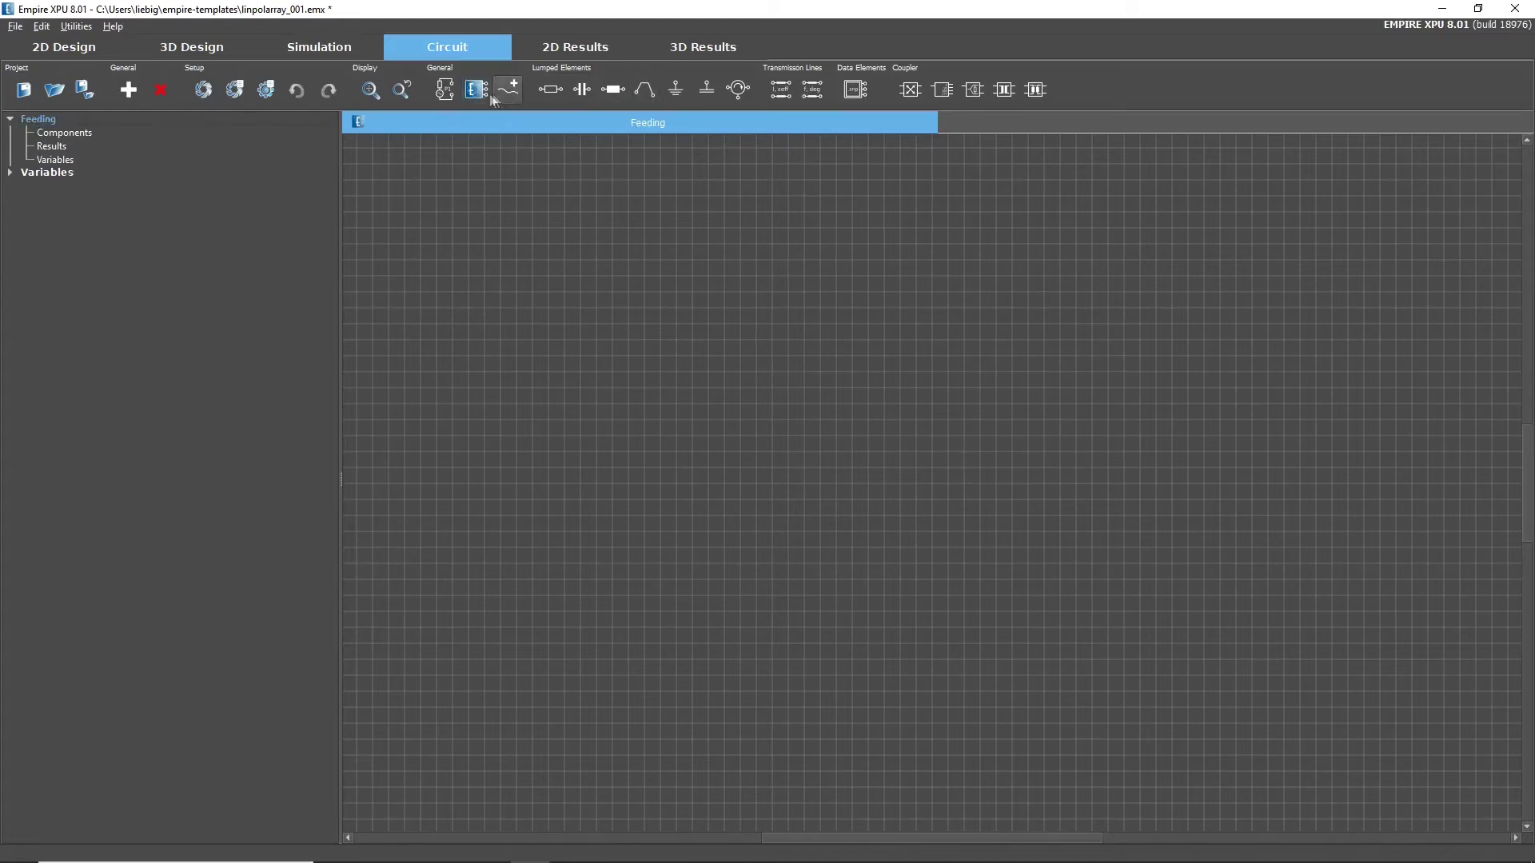
# Step: Place port P1, a 1 pF capacitor, an FDTD port and grounds on P1 and the FDTD Ref terminal
pyautogui.click(445, 88)
pyautogui.click(445, 89)
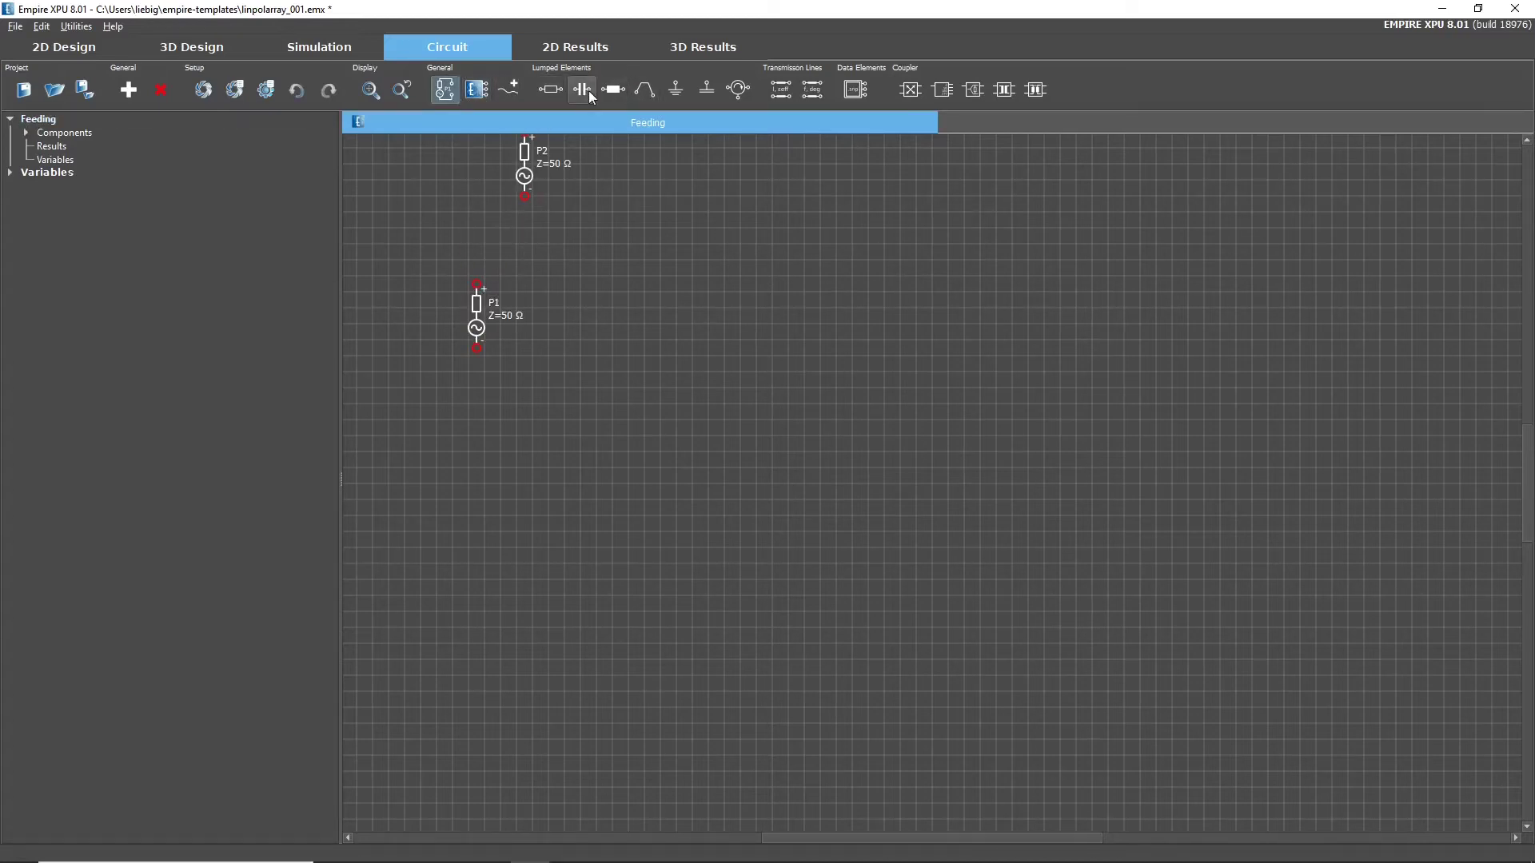
pyautogui.click(583, 89)
pyautogui.click(586, 89)
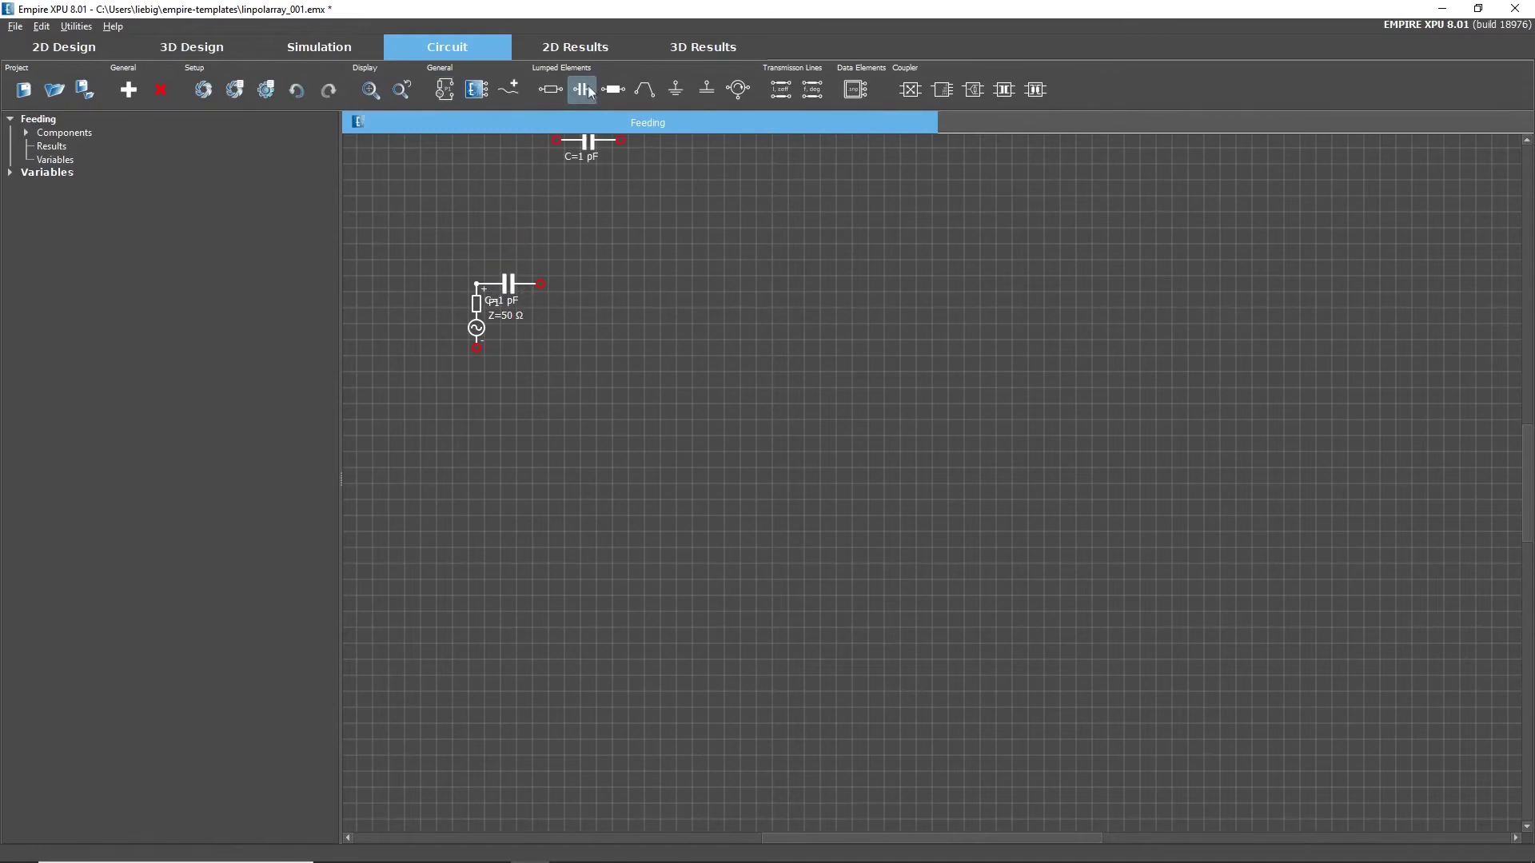
pyautogui.click(477, 89)
pyautogui.click(575, 279)
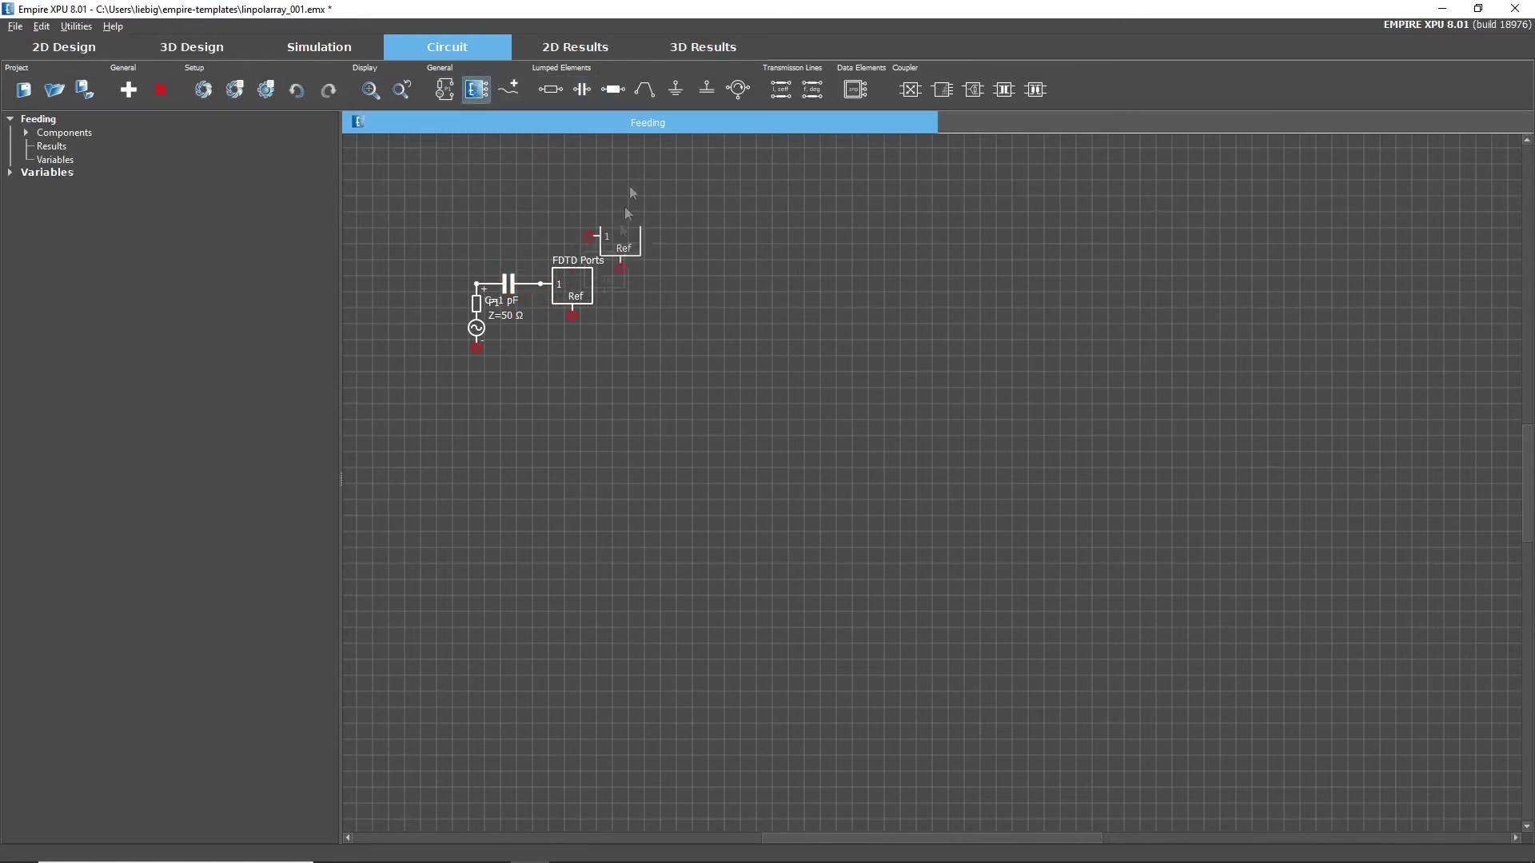
pyautogui.click(676, 89)
pyautogui.click(476, 348)
pyautogui.click(570, 320)
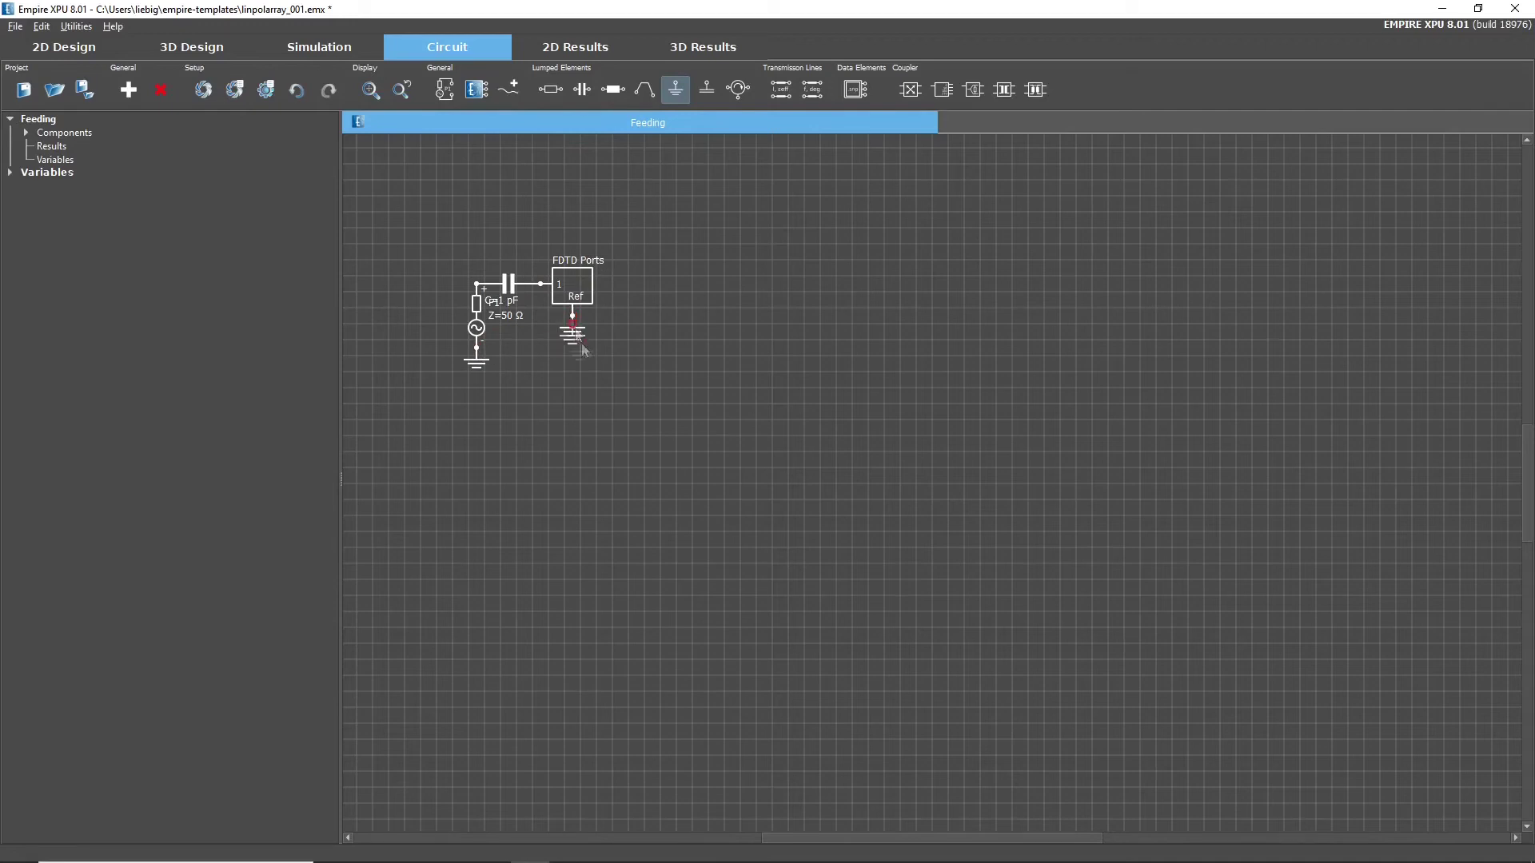
pyautogui.press('Escape')
# Step: Shift the FDTD port right and P1 left, then run the circuit simulation
pyautogui.moveTo(583, 292); pyautogui.dragTo(632, 292)
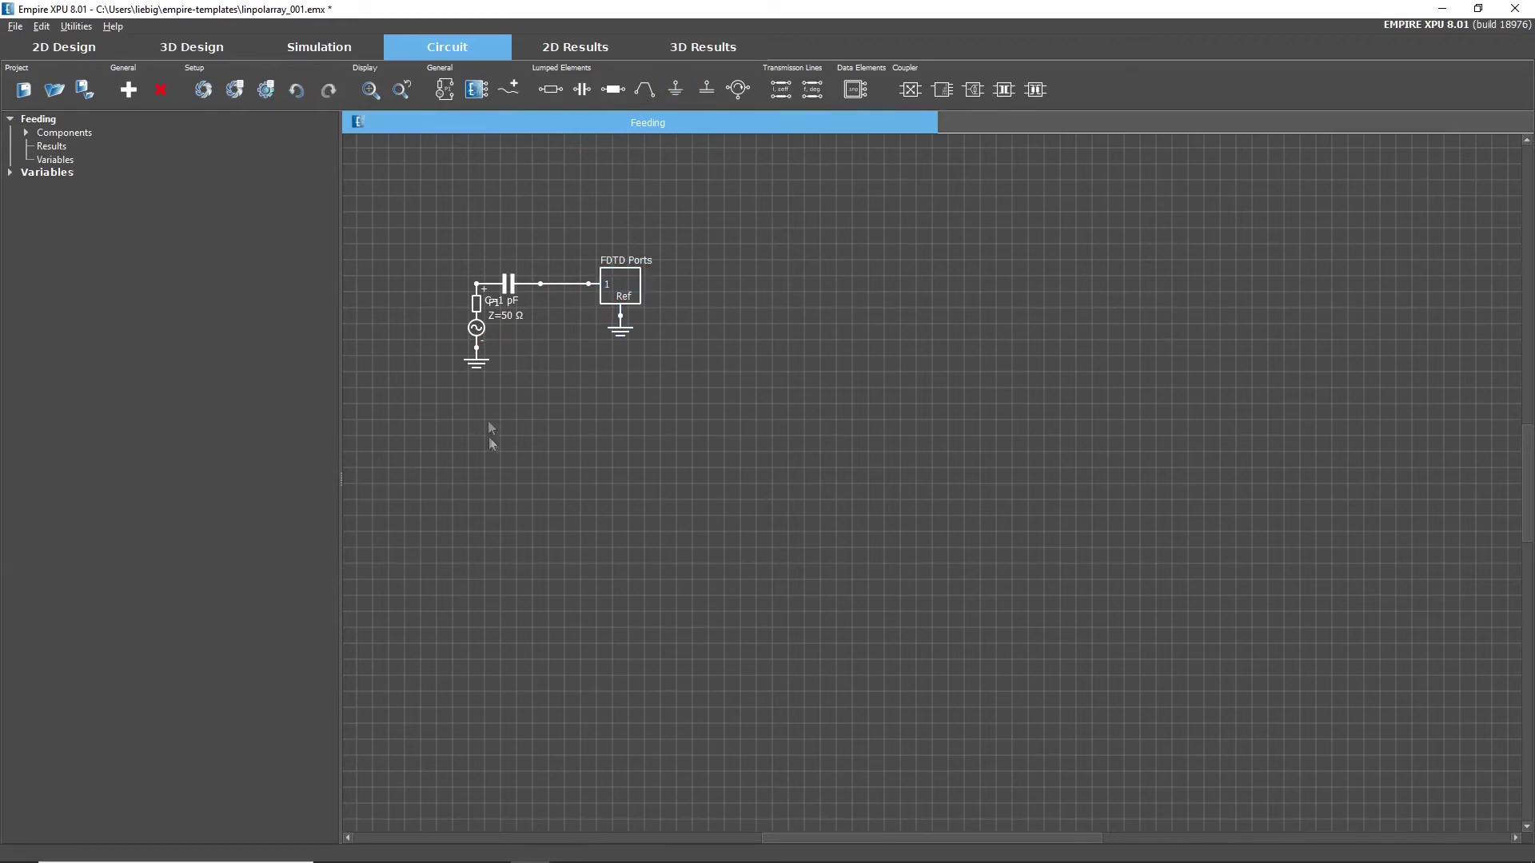
pyautogui.moveTo(490, 437); pyautogui.dragTo(437, 327)
pyautogui.press('Escape')
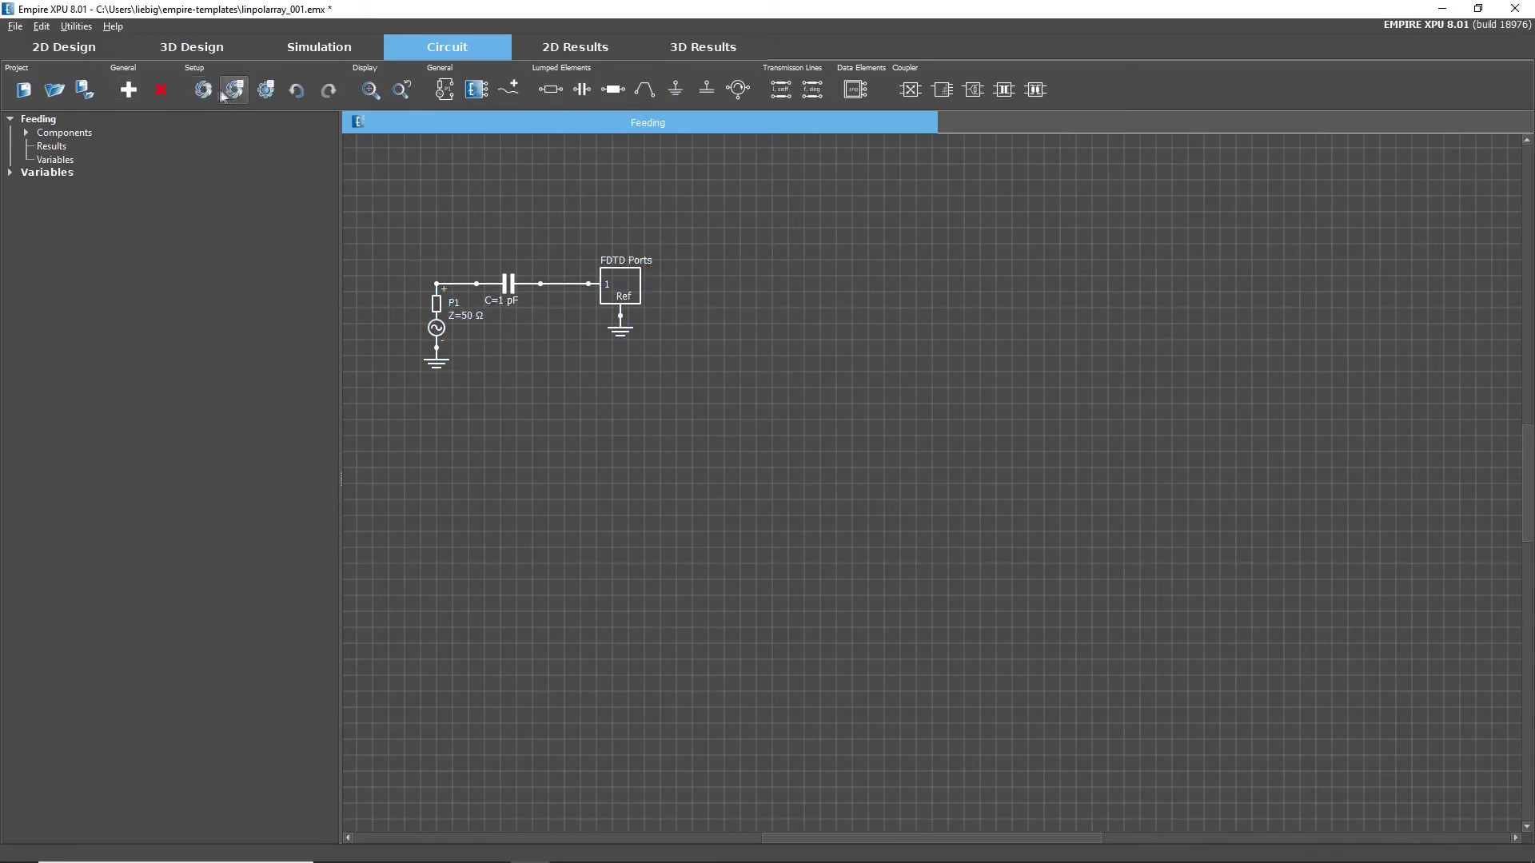
pyautogui.click(234, 89)
# Step: Add Far Fields and time-domain Voltage plots to S11 and tile all four plots in a 2x2 grid
pyautogui.click(601, 46)
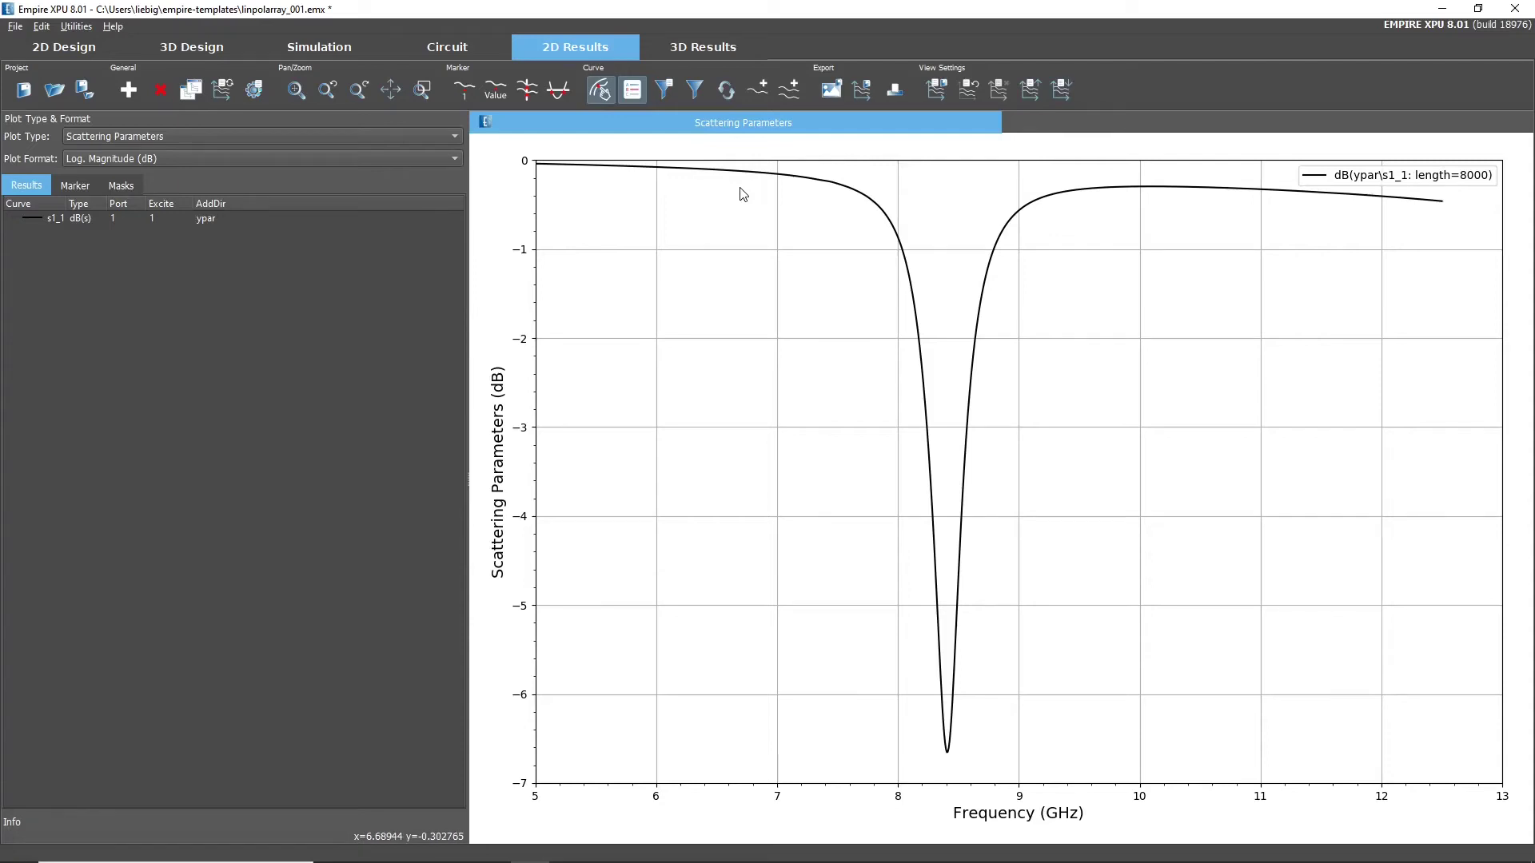
pyautogui.click(128, 90)
pyautogui.click(127, 89)
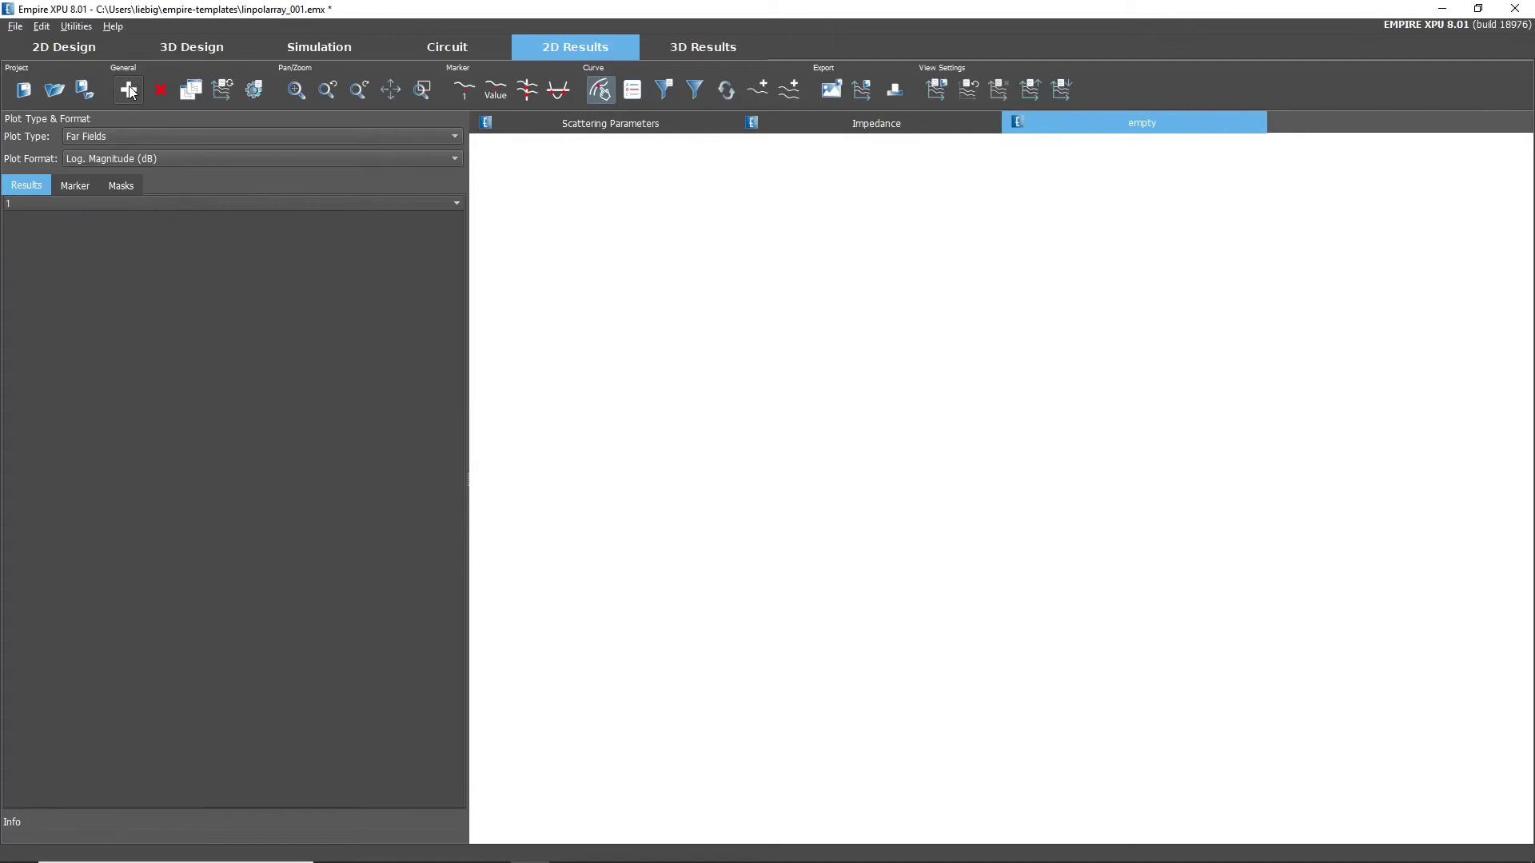
pyautogui.click(128, 89)
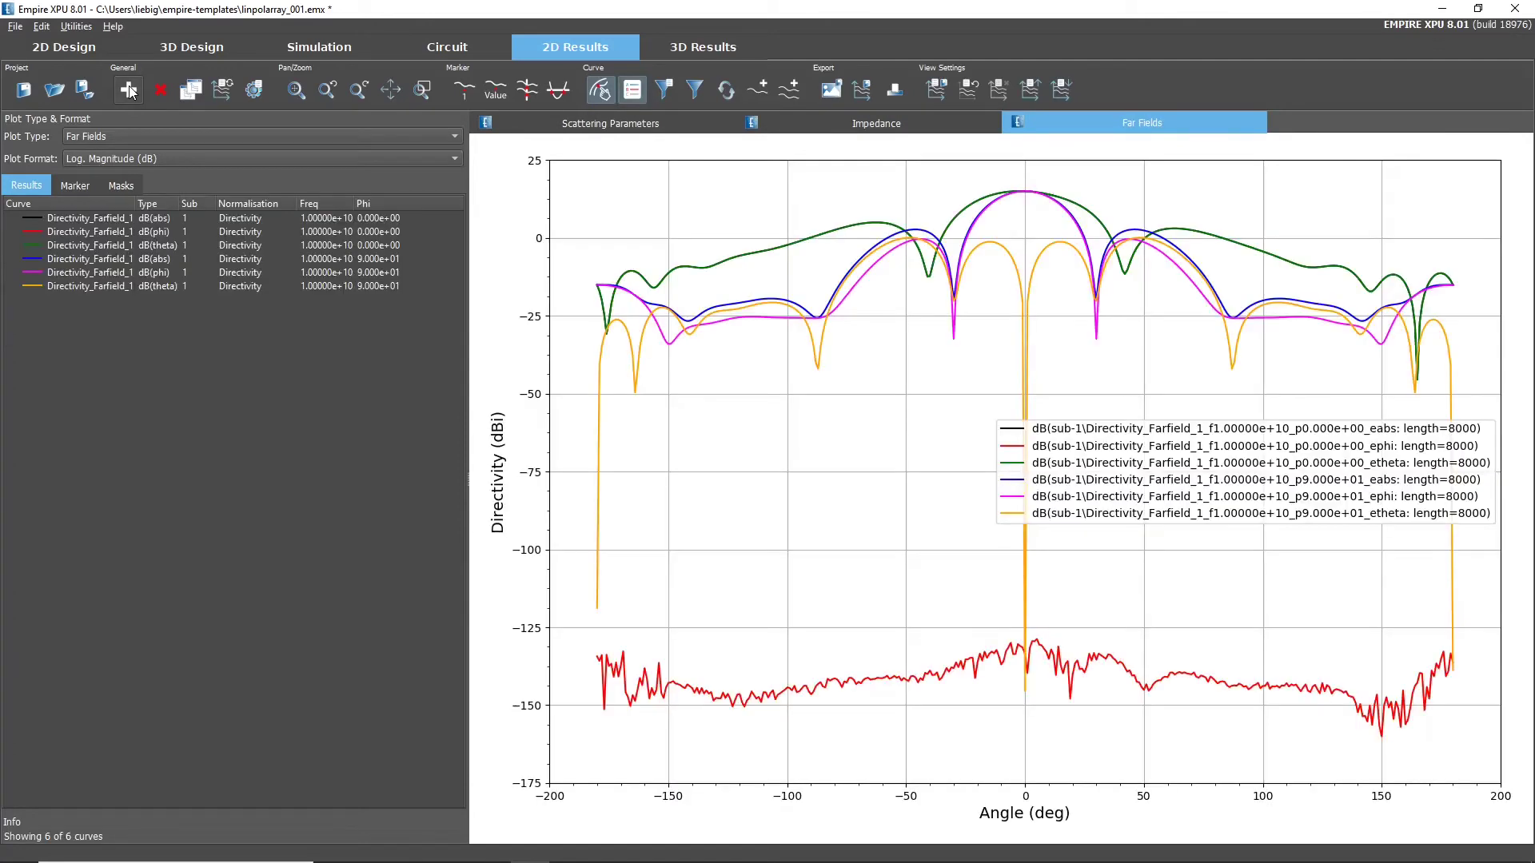
pyautogui.click(190, 89)
pyautogui.click(221, 89)
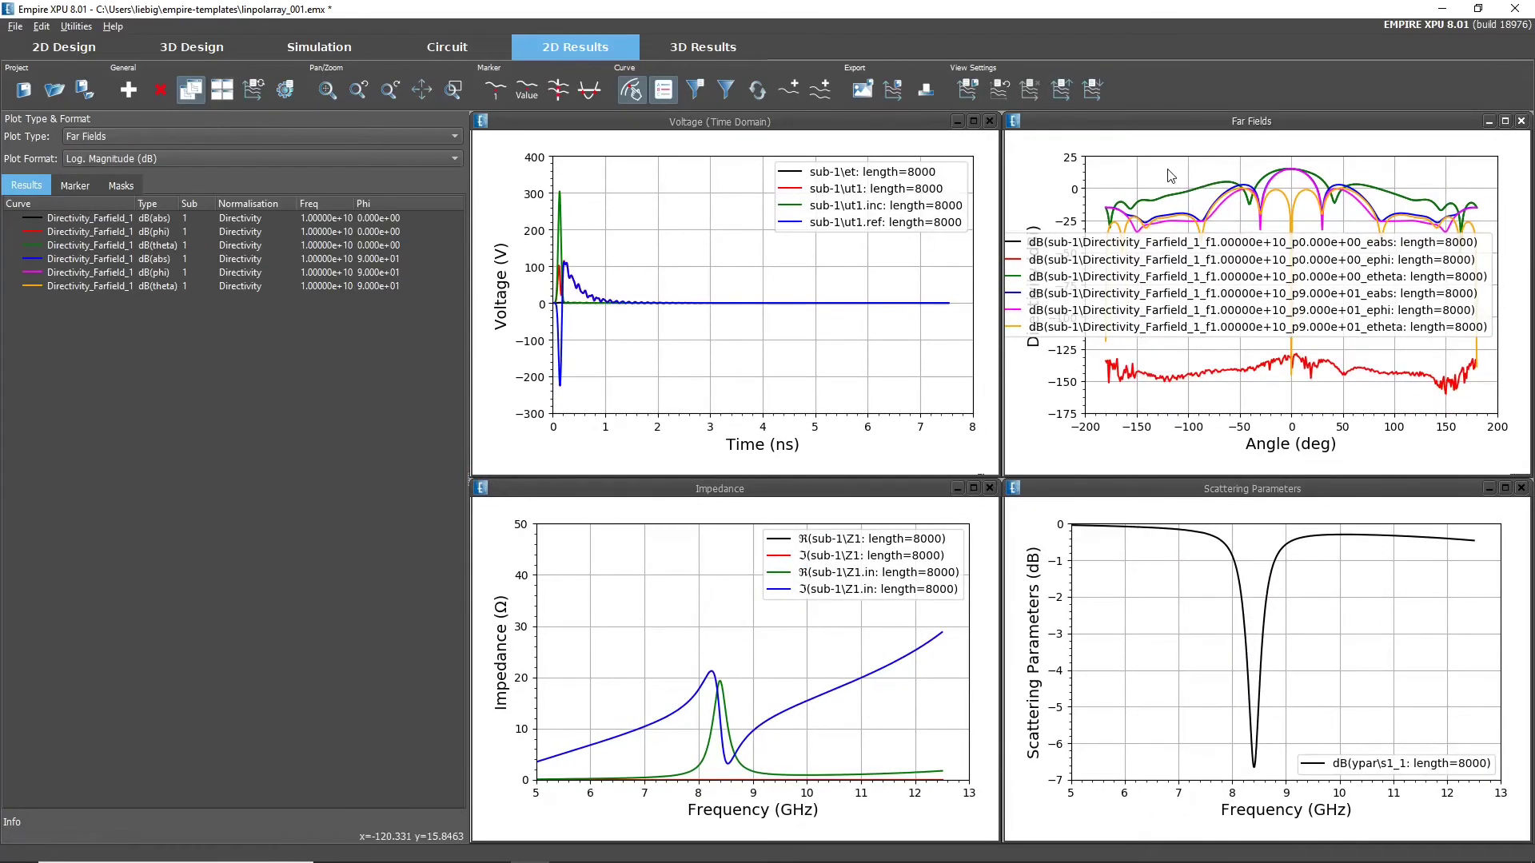
# Step: Hide the Far Fields legend; delete the imaginary Z1.in impedance curve, then undo it
pyautogui.click(663, 89)
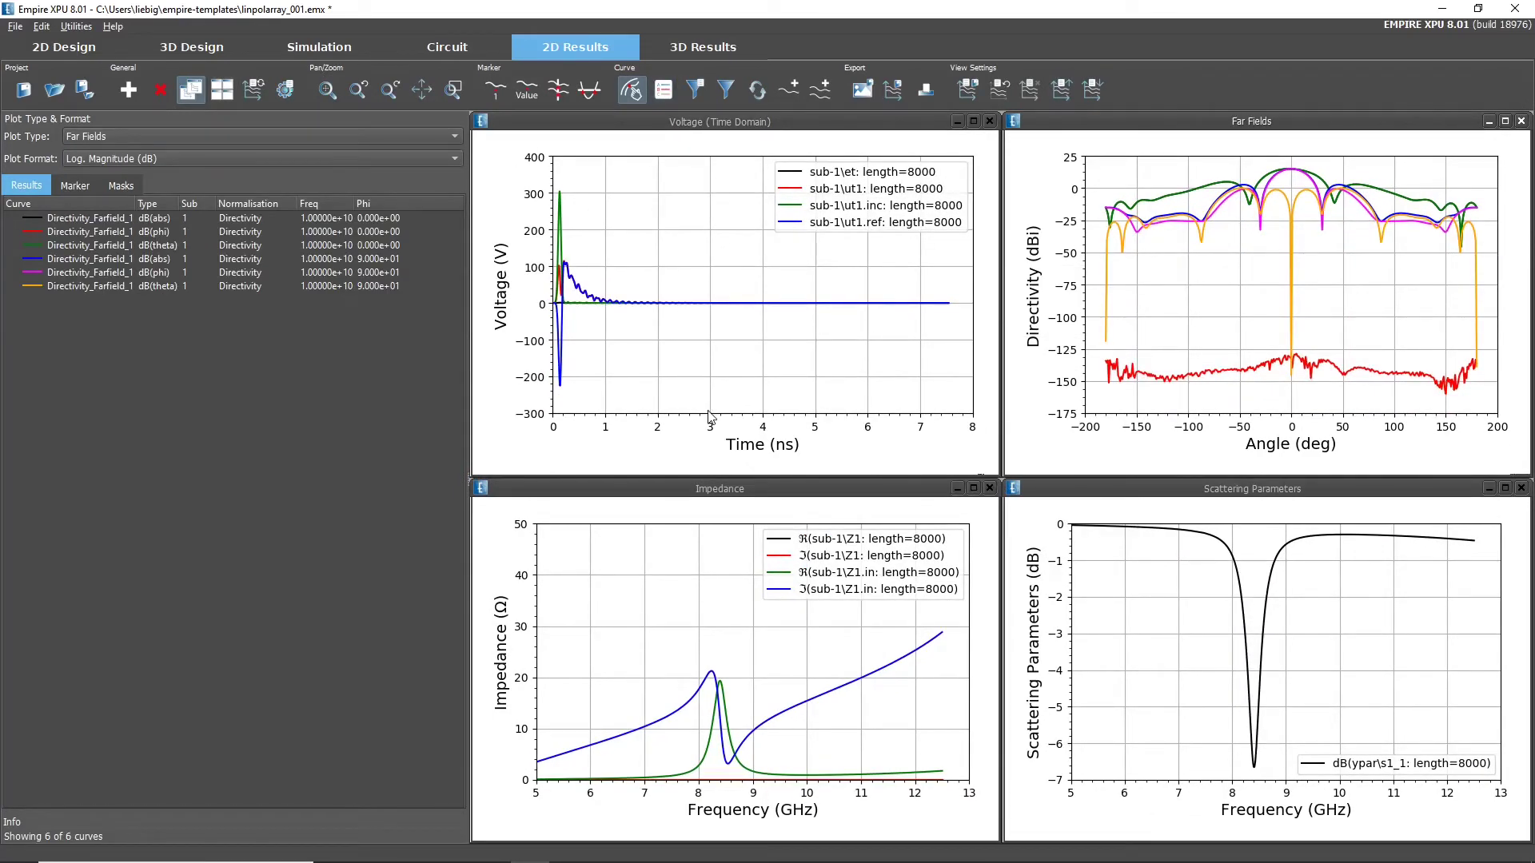
pyautogui.click(695, 701)
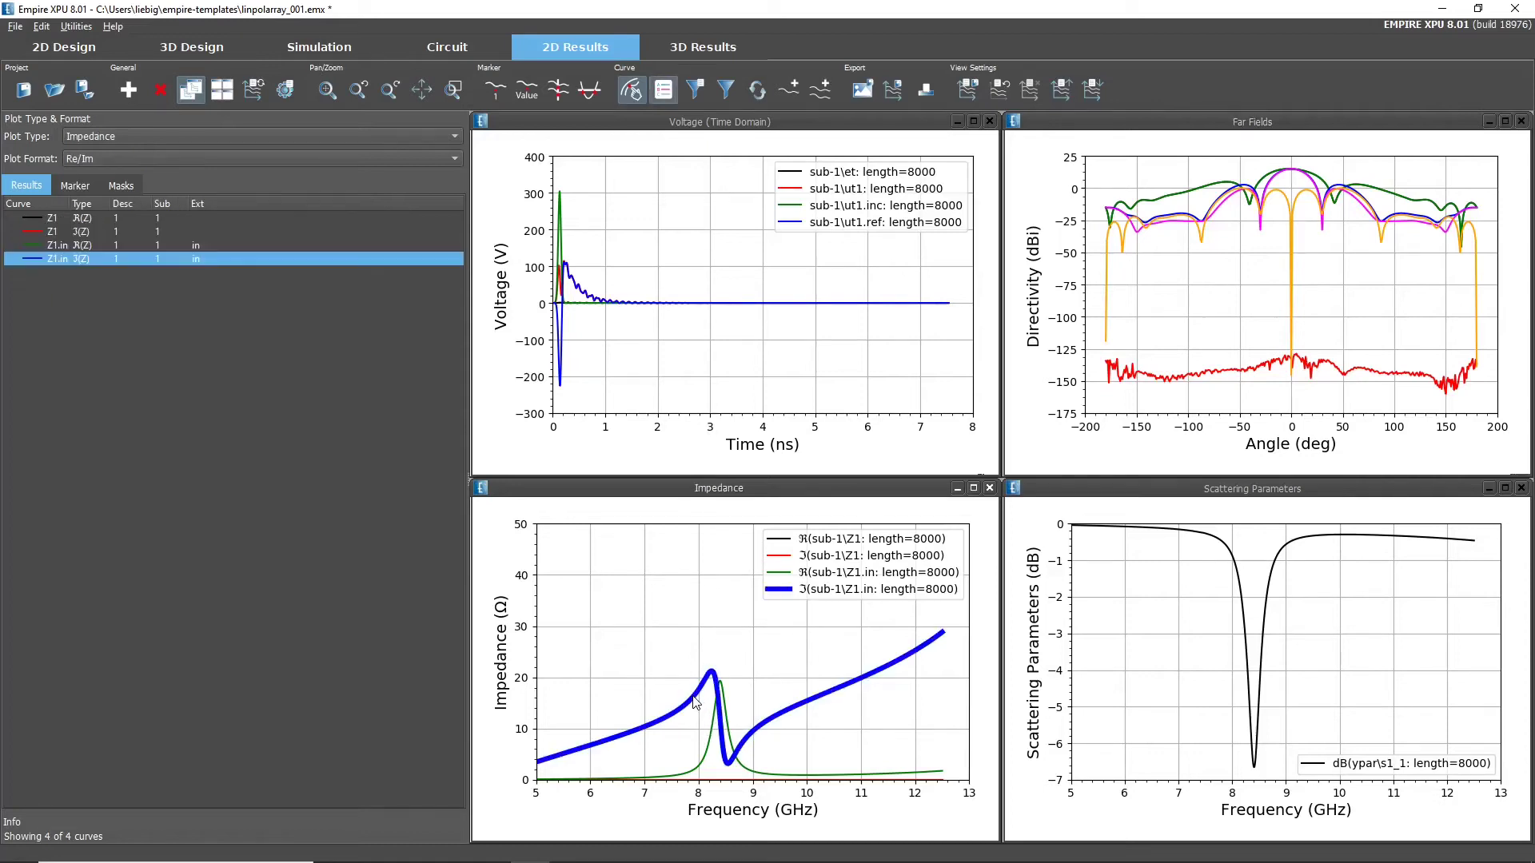
pyautogui.press('Delete')
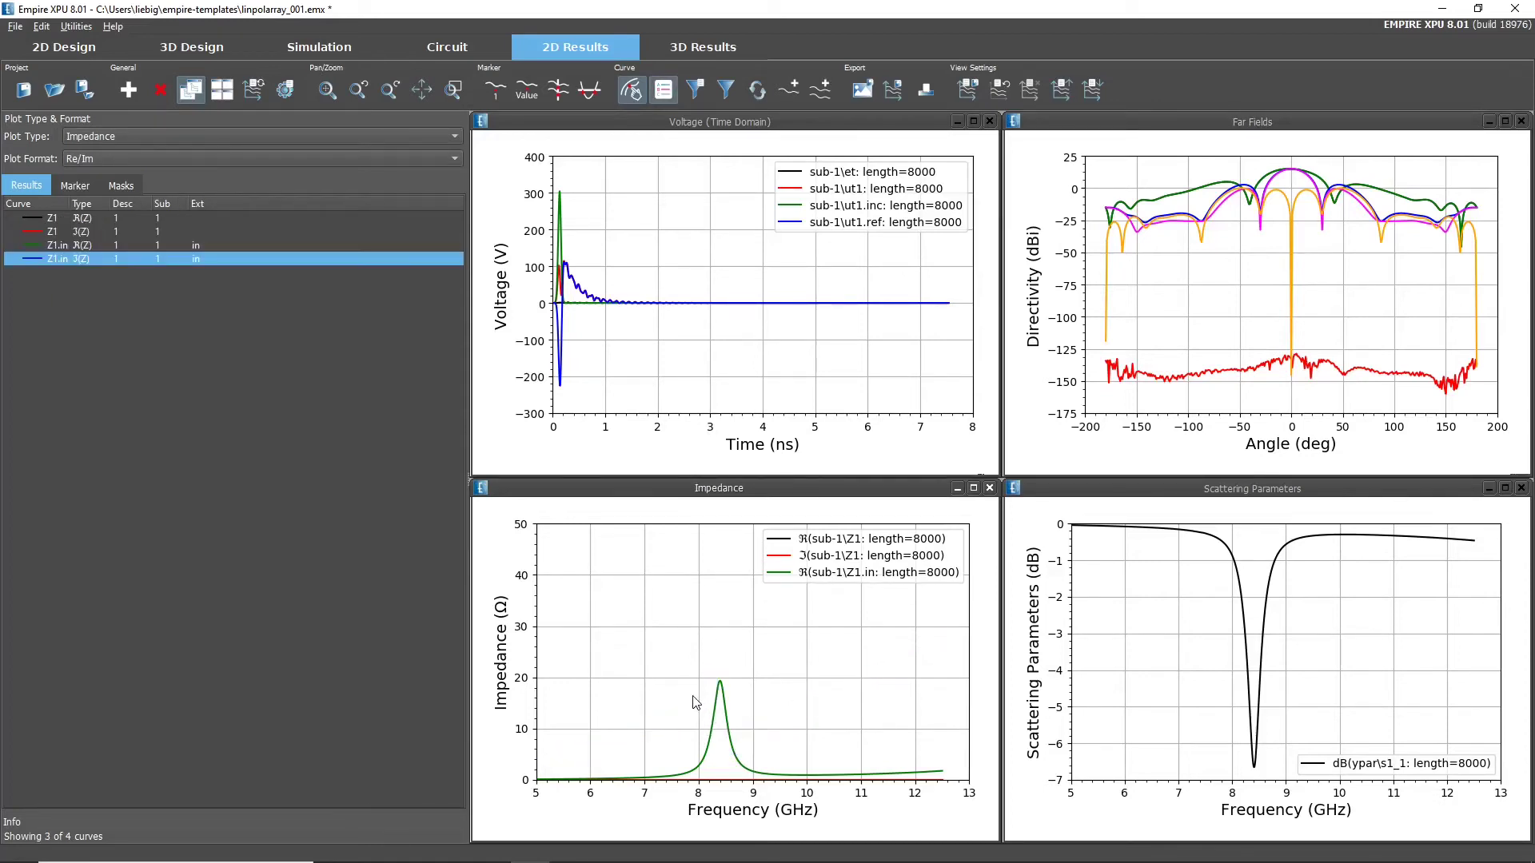
pyautogui.hotkey('ctrl', 'z')
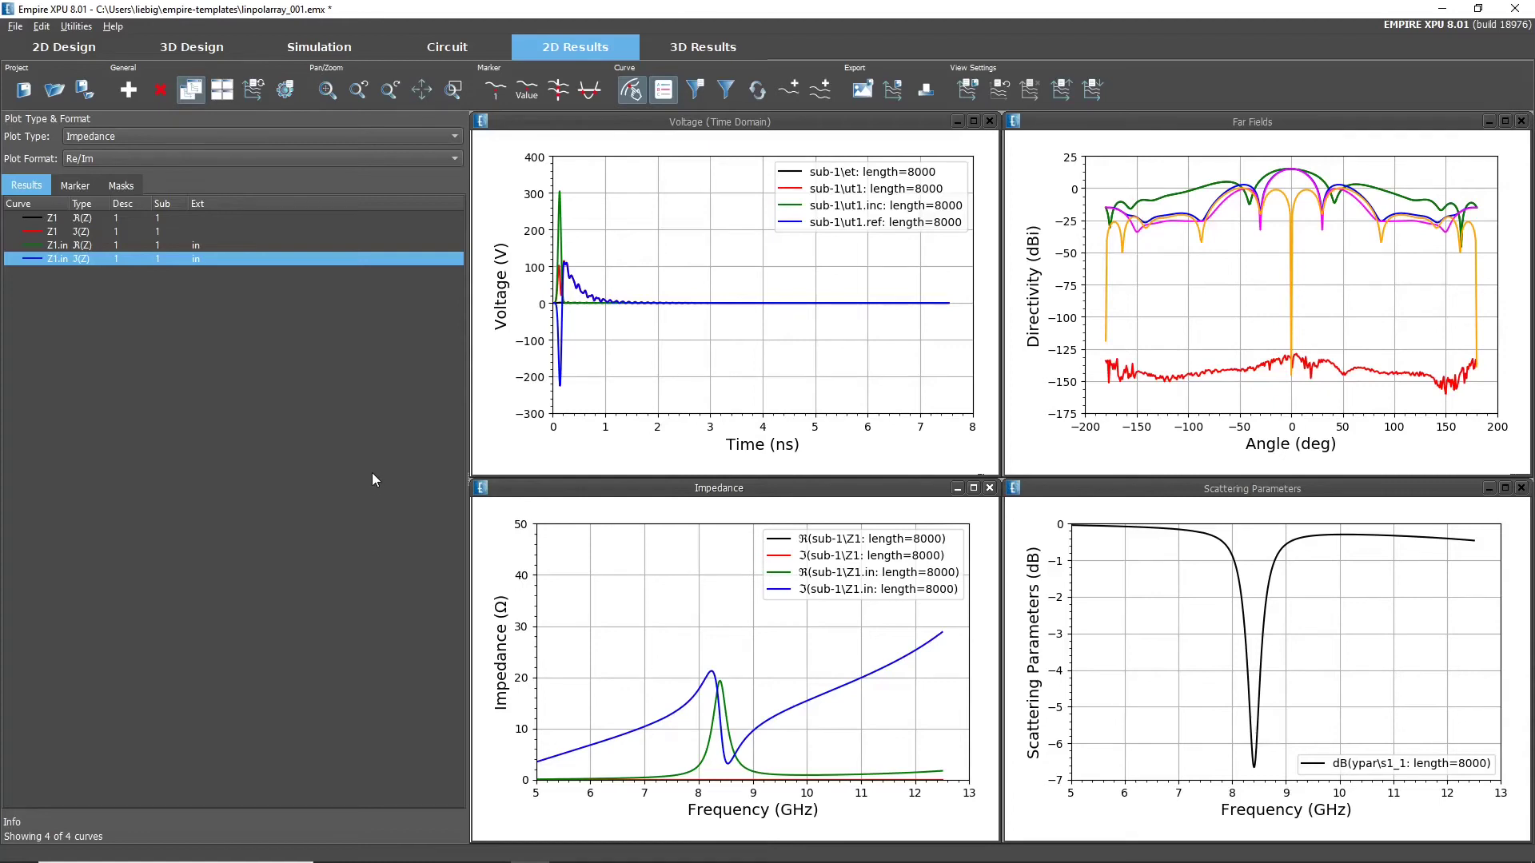
# Step: Show the animated FIELDMON 2 E-field with Groups hidden, overlaid by the FIELDMON 1 far-field pattern
pyautogui.click(708, 48)
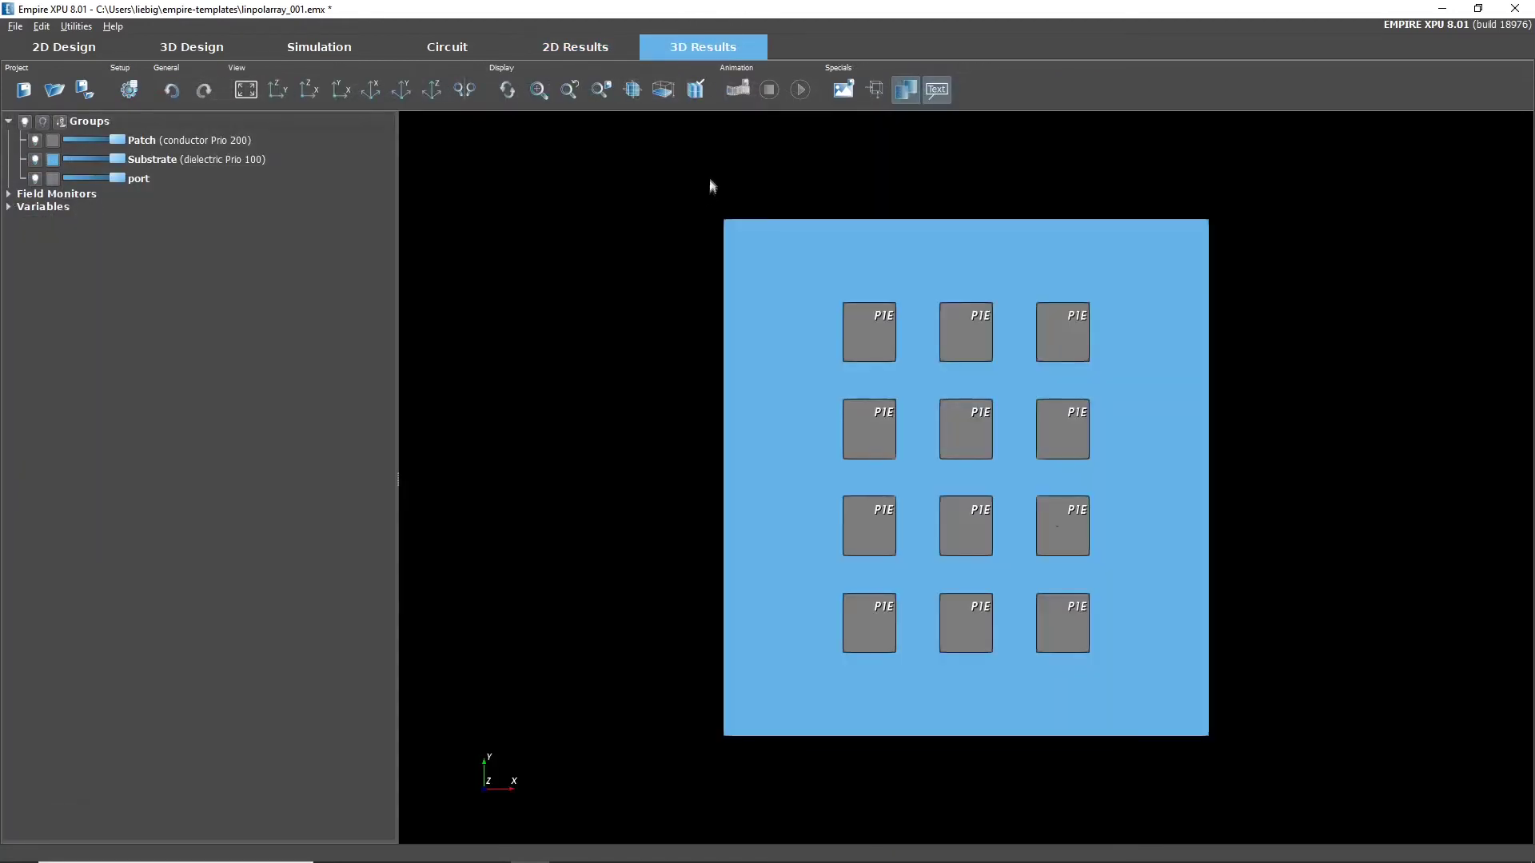
pyautogui.moveTo(740, 295)
pyautogui.mouseDown()
pyautogui.moveTo(867, 435)
pyautogui.moveTo(854, 284)
pyautogui.moveTo(754, 264)
pyautogui.moveTo(736, 312)
pyautogui.moveTo(795, 312)
pyautogui.moveTo(798, 274)
pyautogui.moveTo(753, 282)
pyautogui.mouseUp()
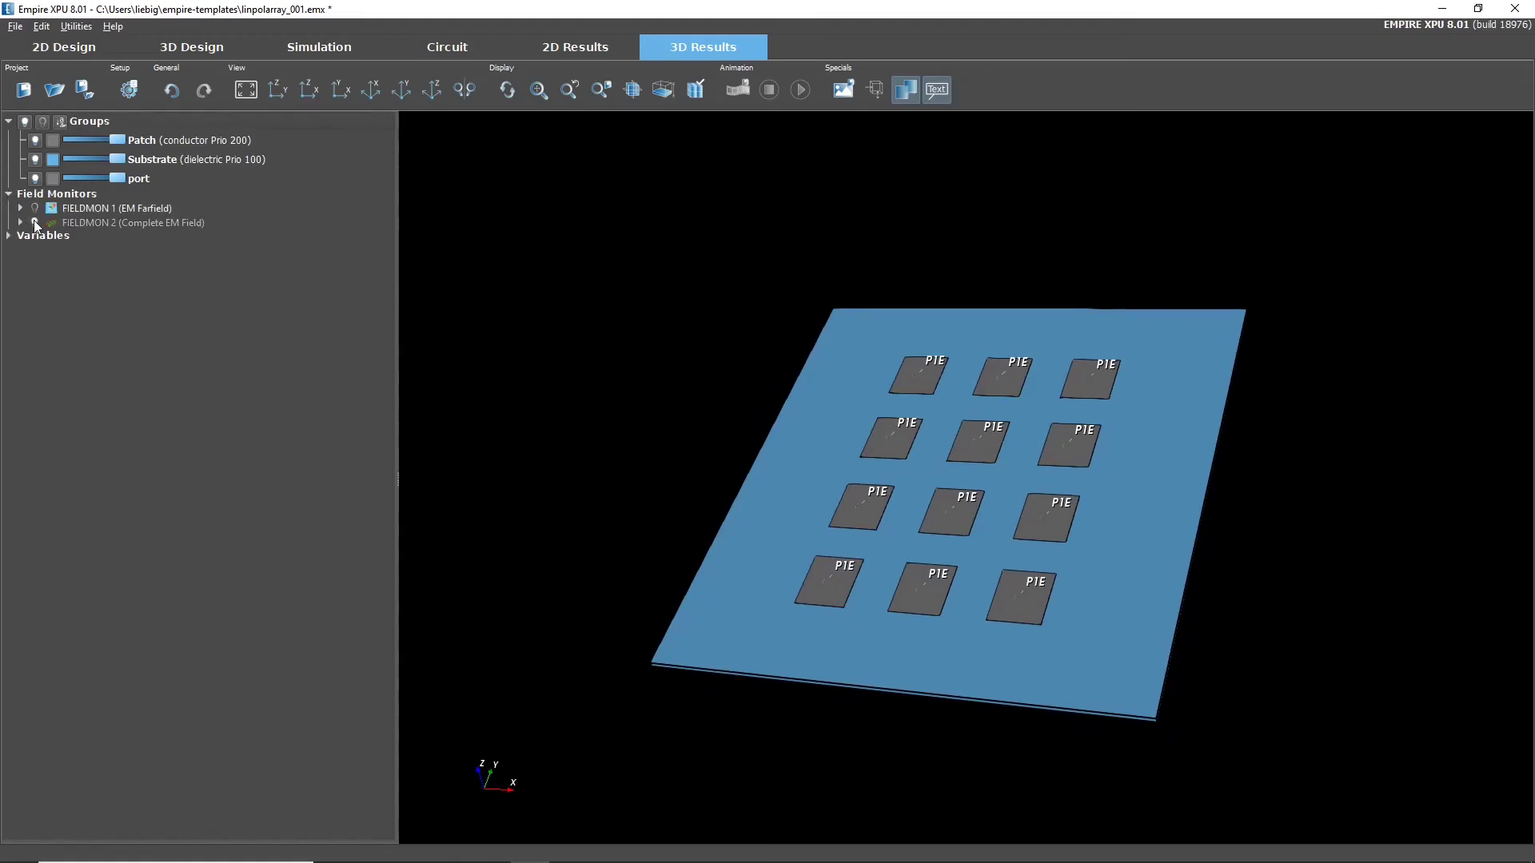
pyautogui.click(34, 222)
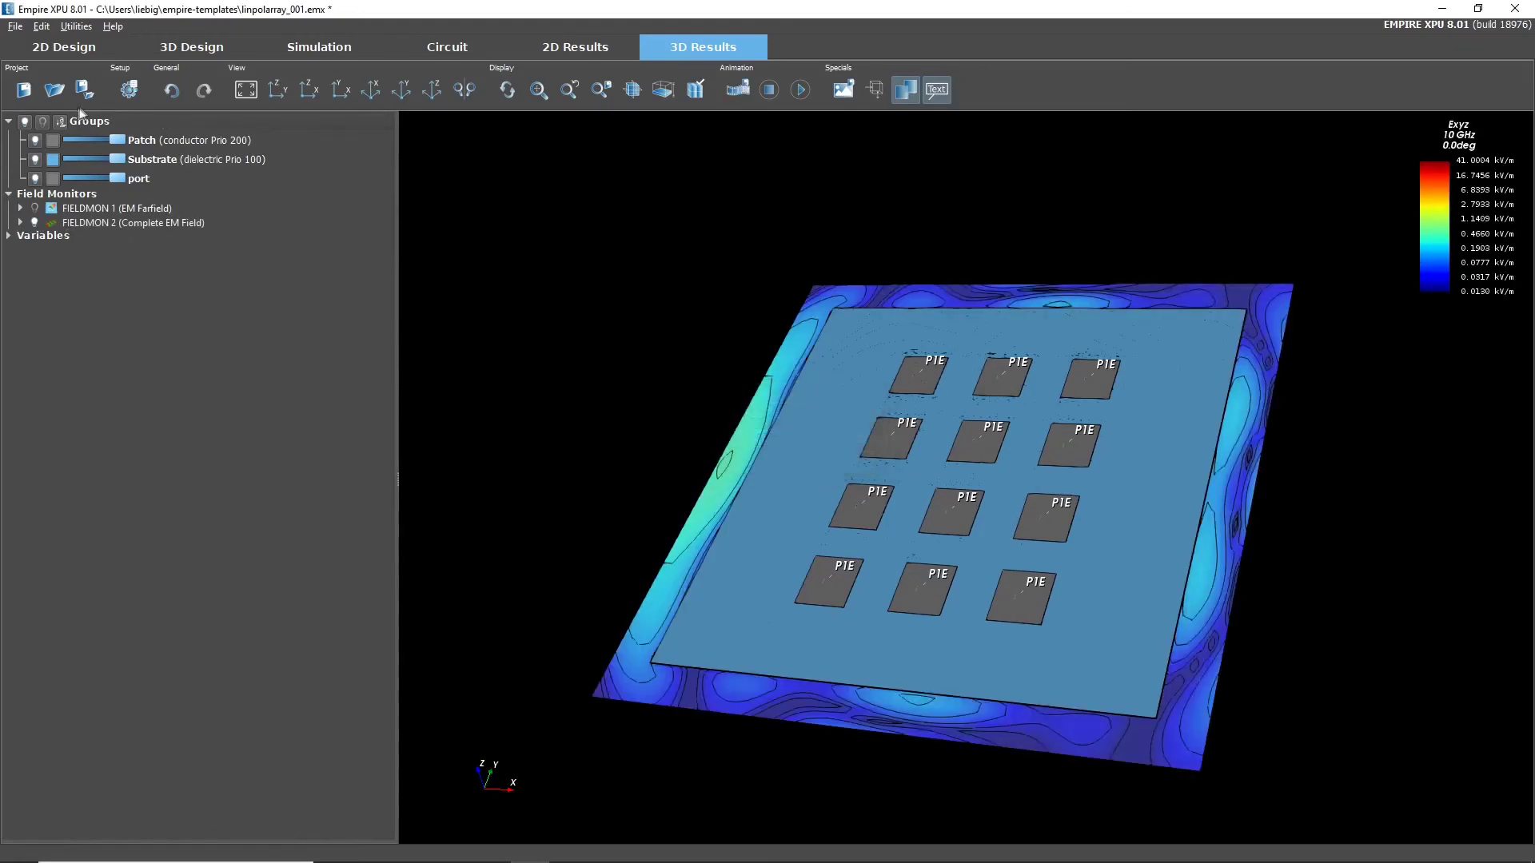
pyautogui.click(44, 122)
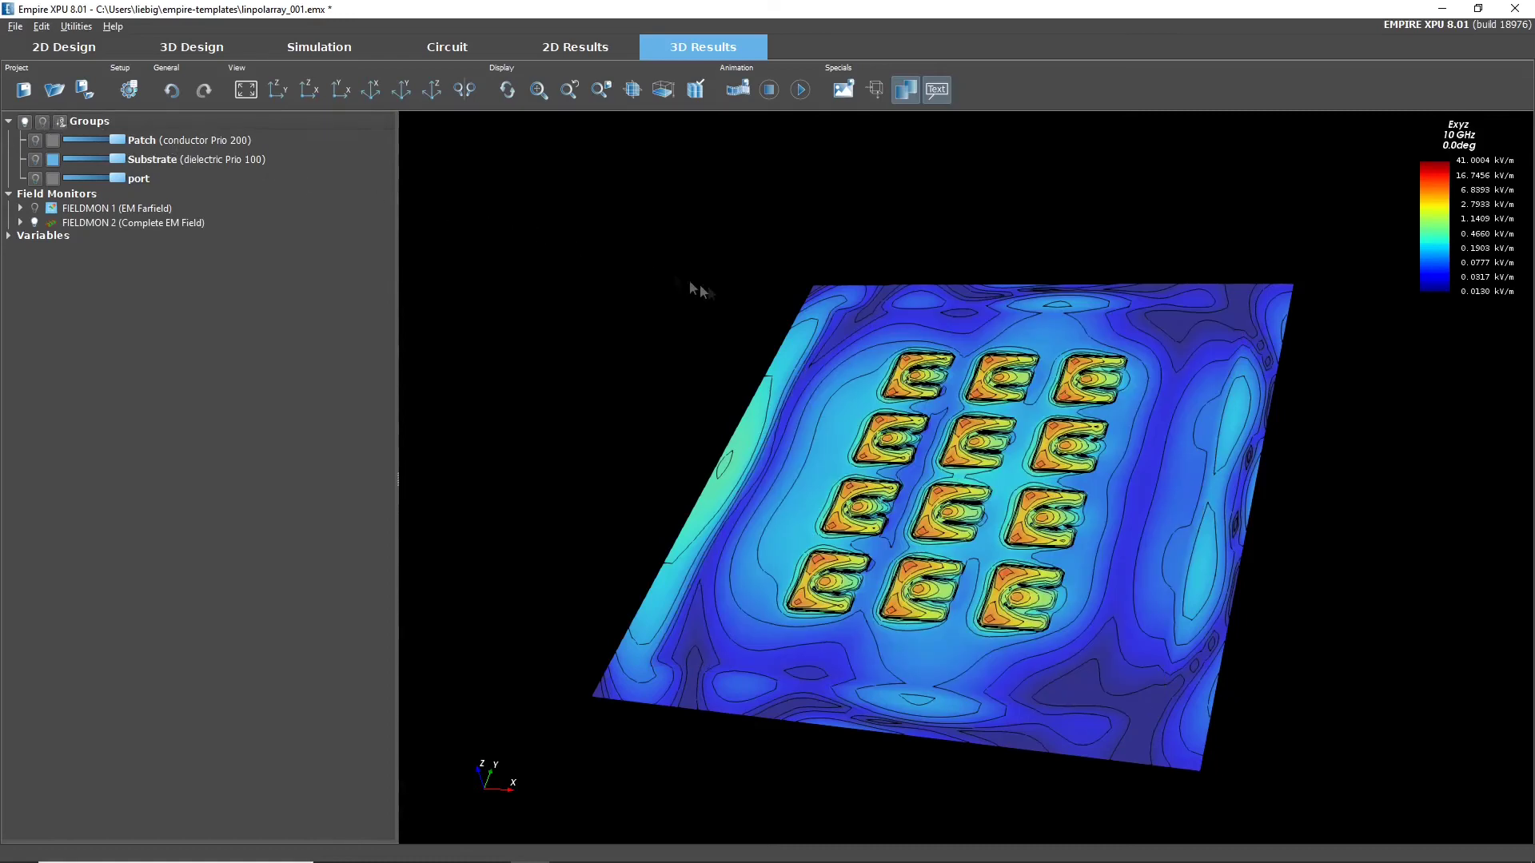
pyautogui.moveTo(992, 426); pyautogui.dragTo(875, 144)
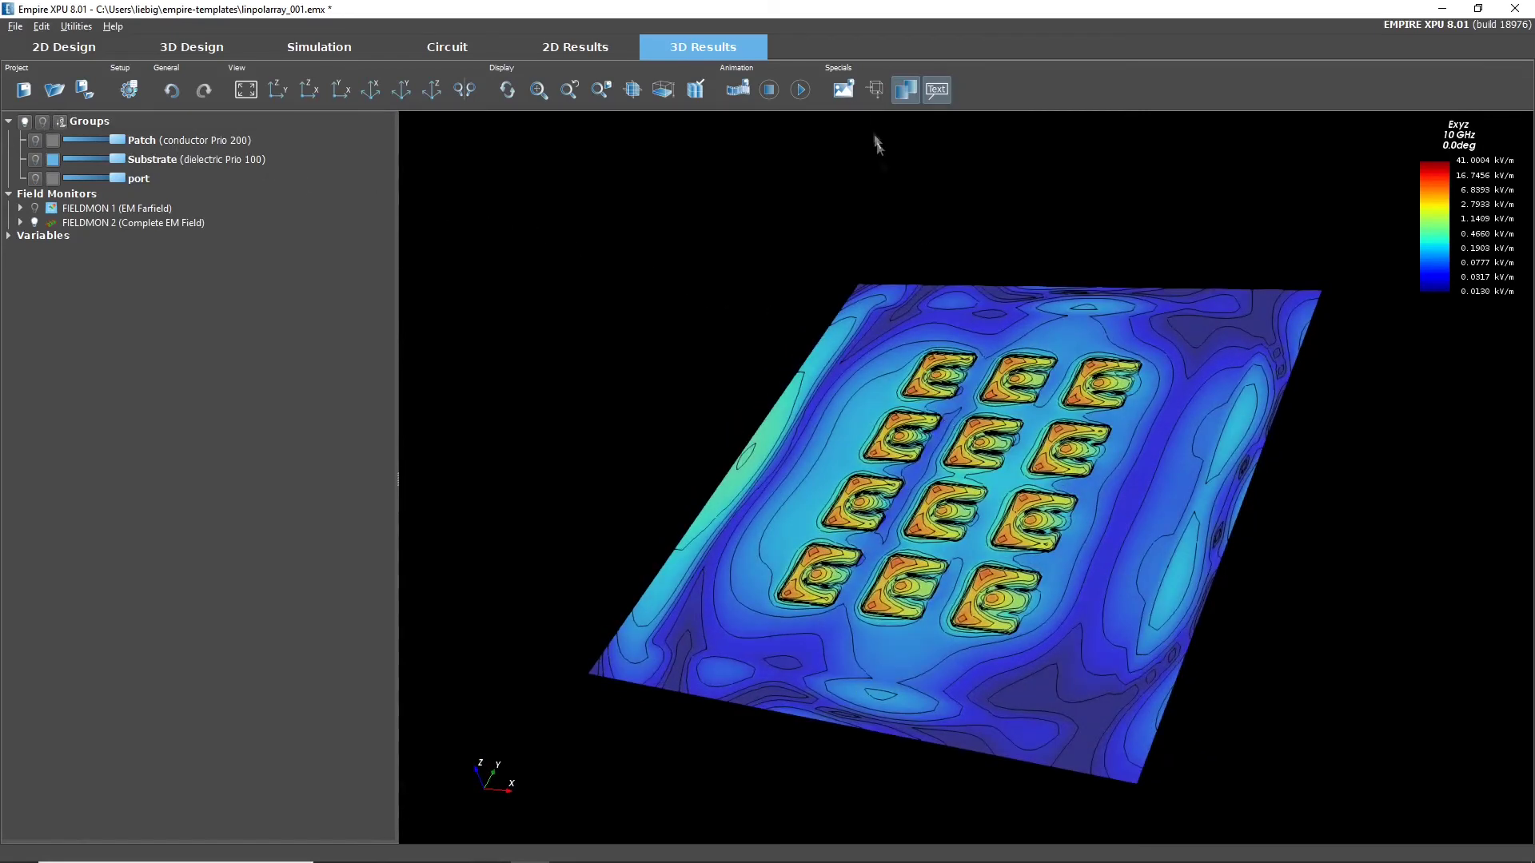
pyautogui.click(801, 91)
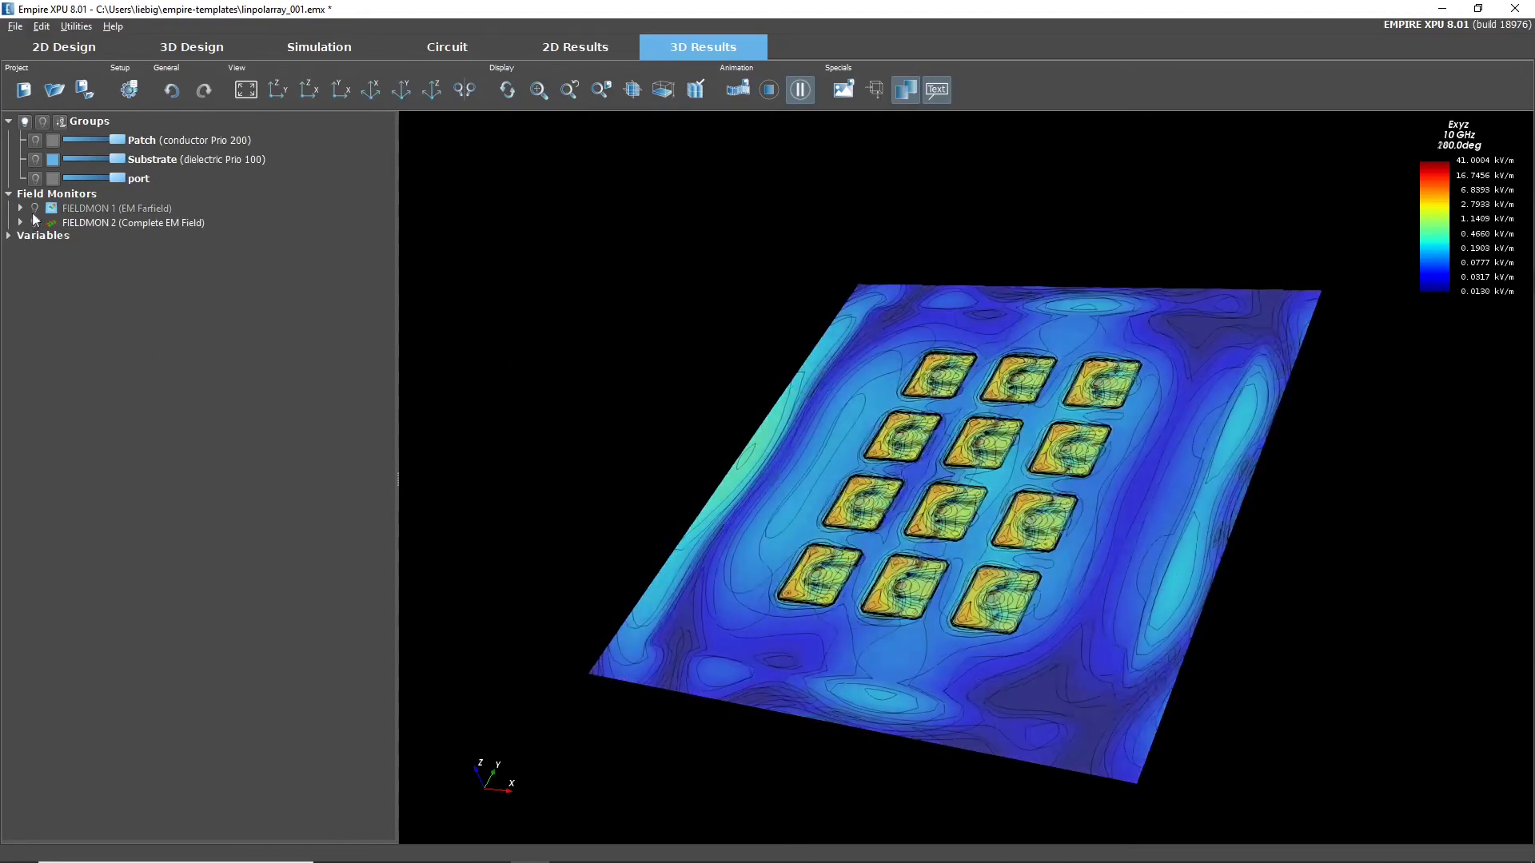
pyautogui.click(34, 208)
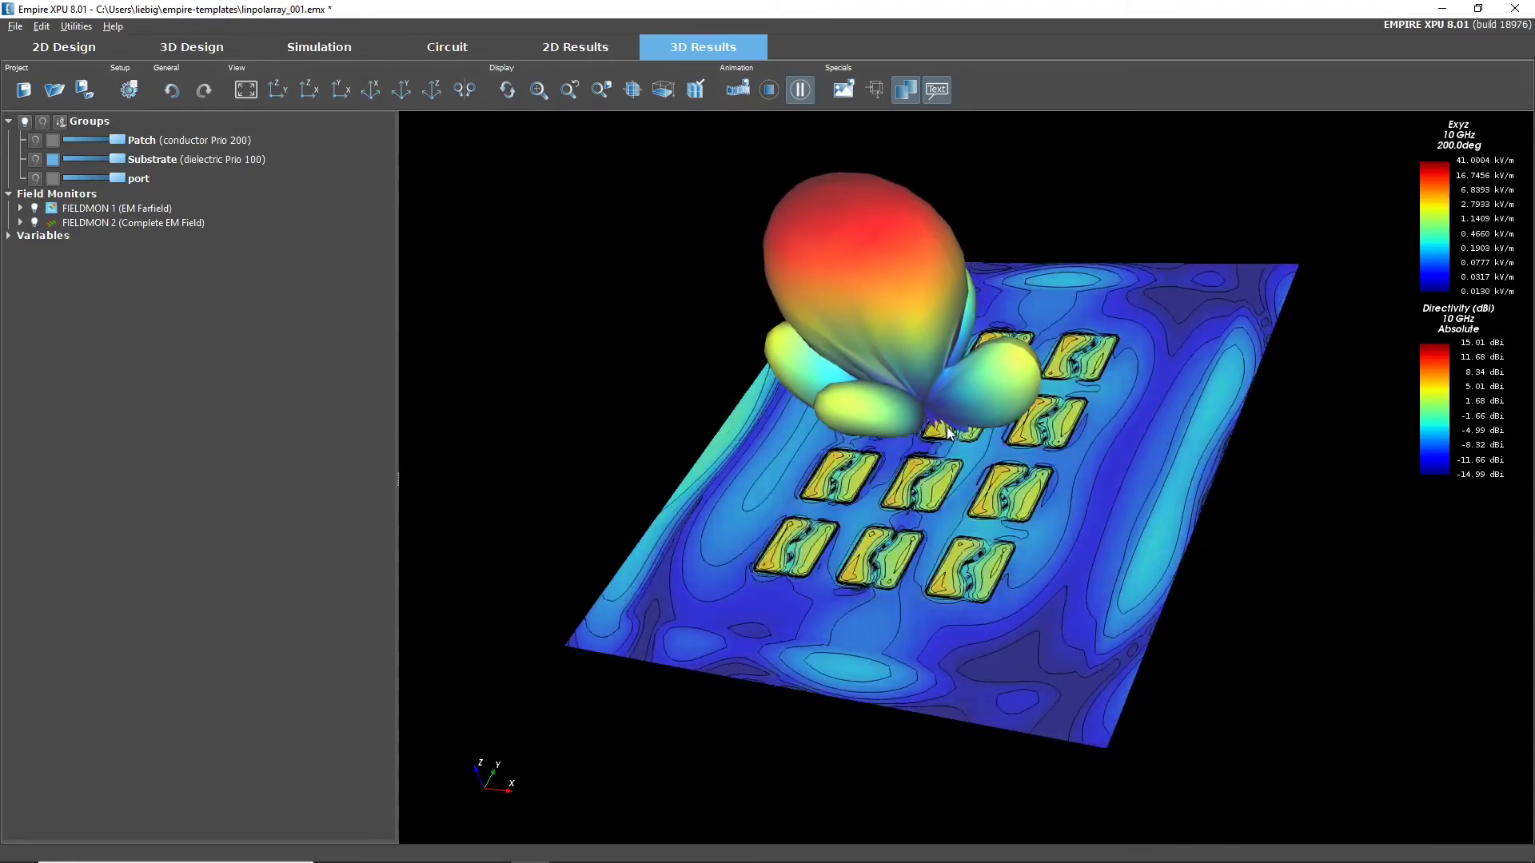
# Step: Browse the 3D view's far-field options, keeping directivity on Absolute polarisation
pyautogui.rightClick(926, 342)
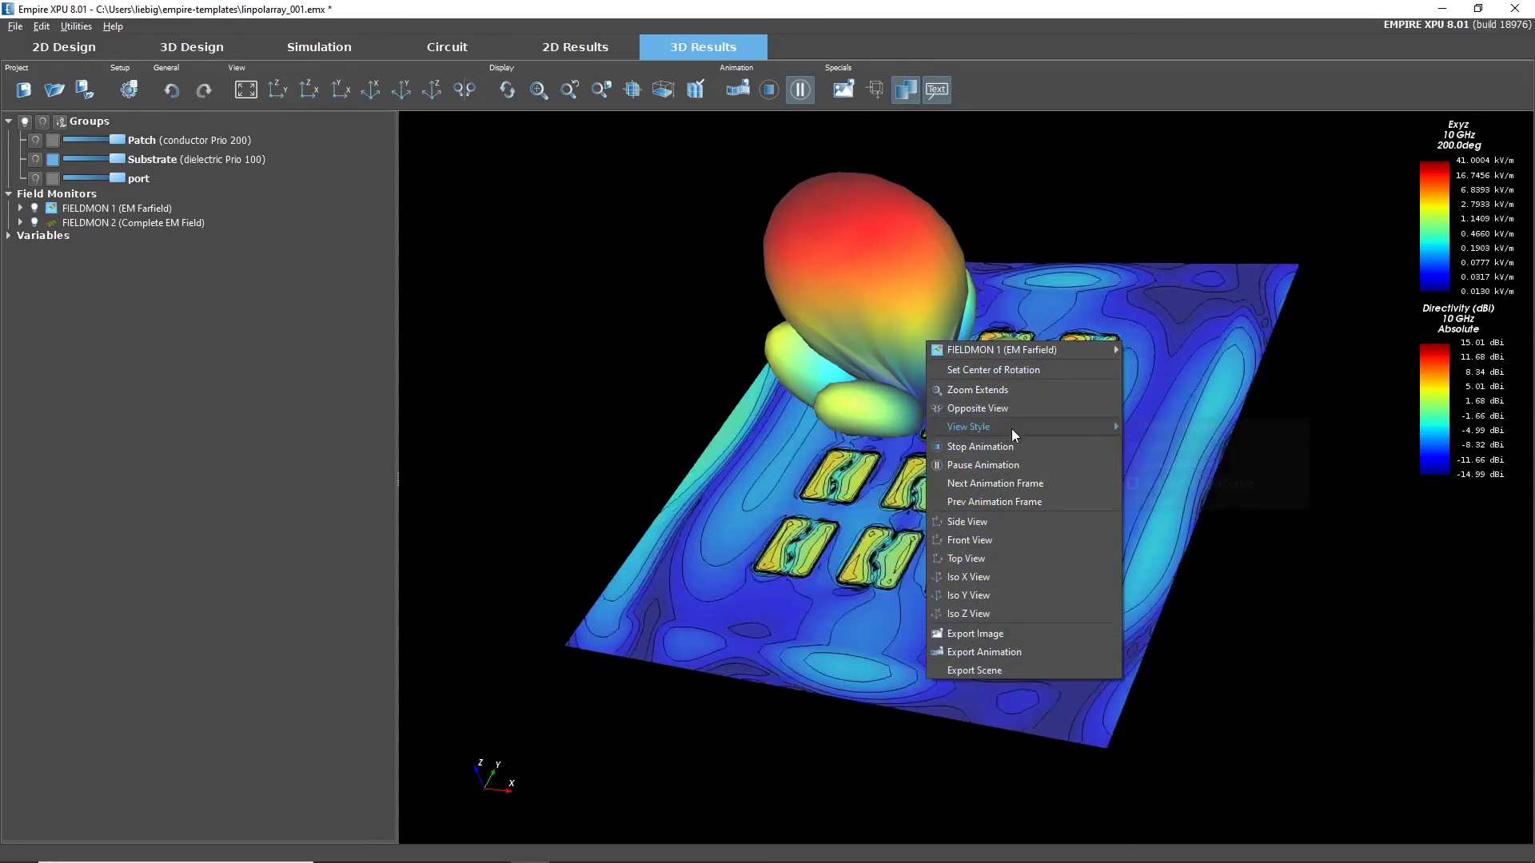
pyautogui.moveTo(1035, 431)
pyautogui.moveTo(1029, 350)
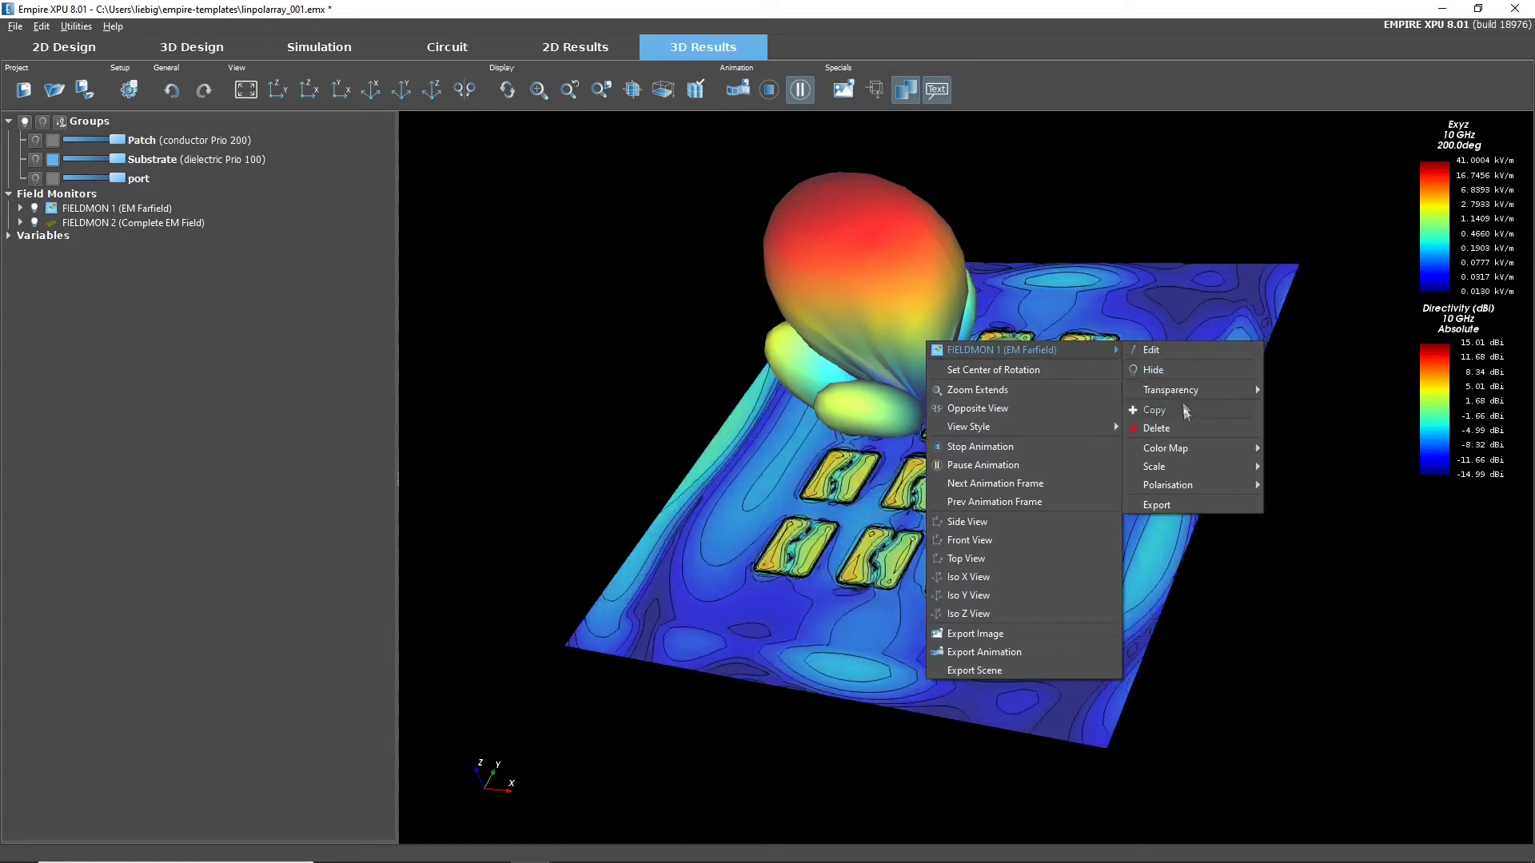
pyautogui.moveTo(1192, 451)
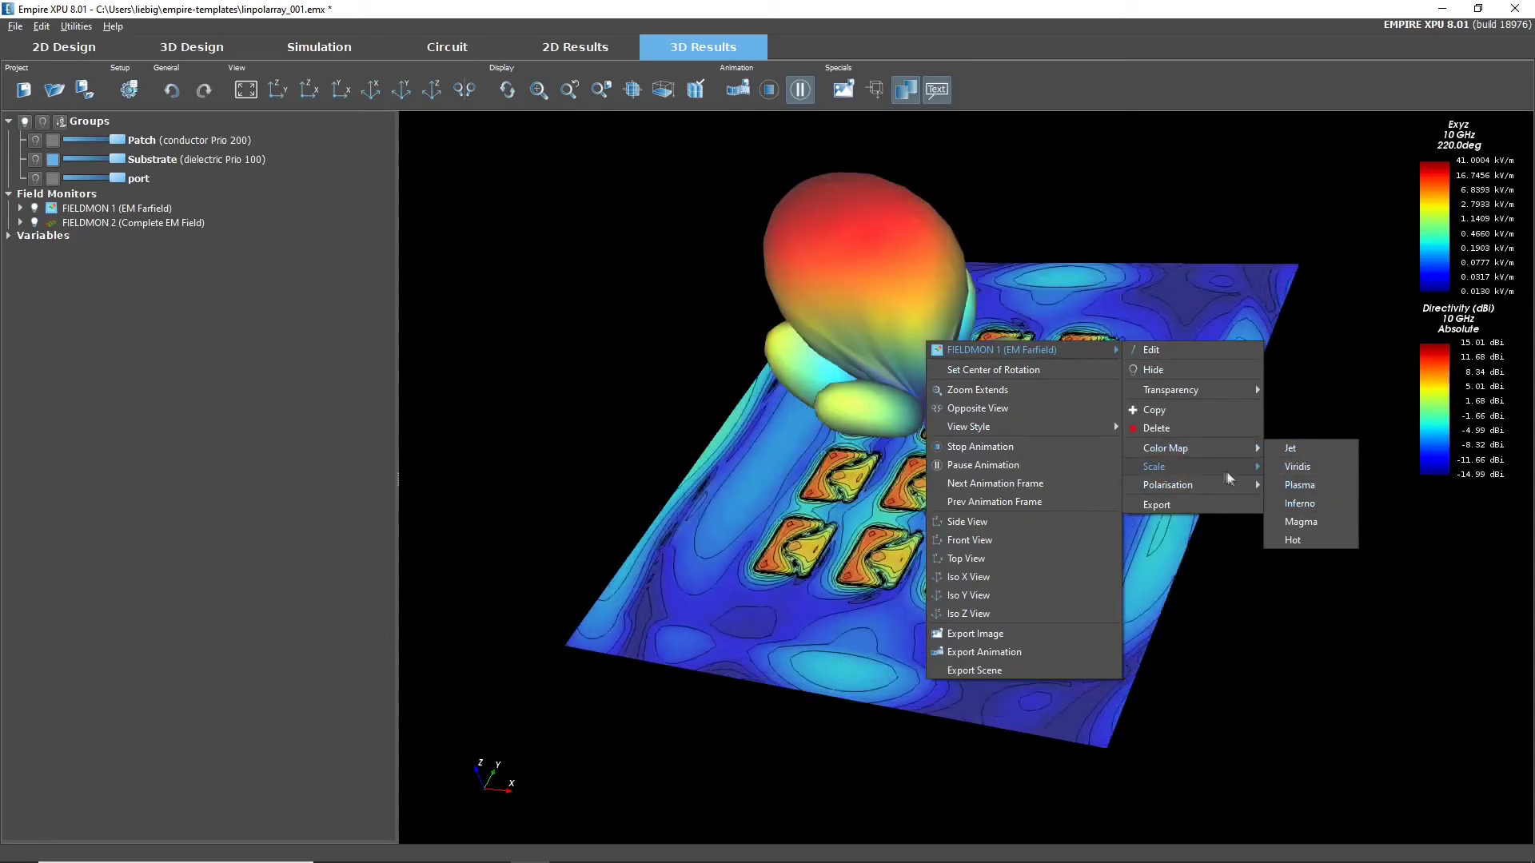
pyautogui.moveTo(1239, 471)
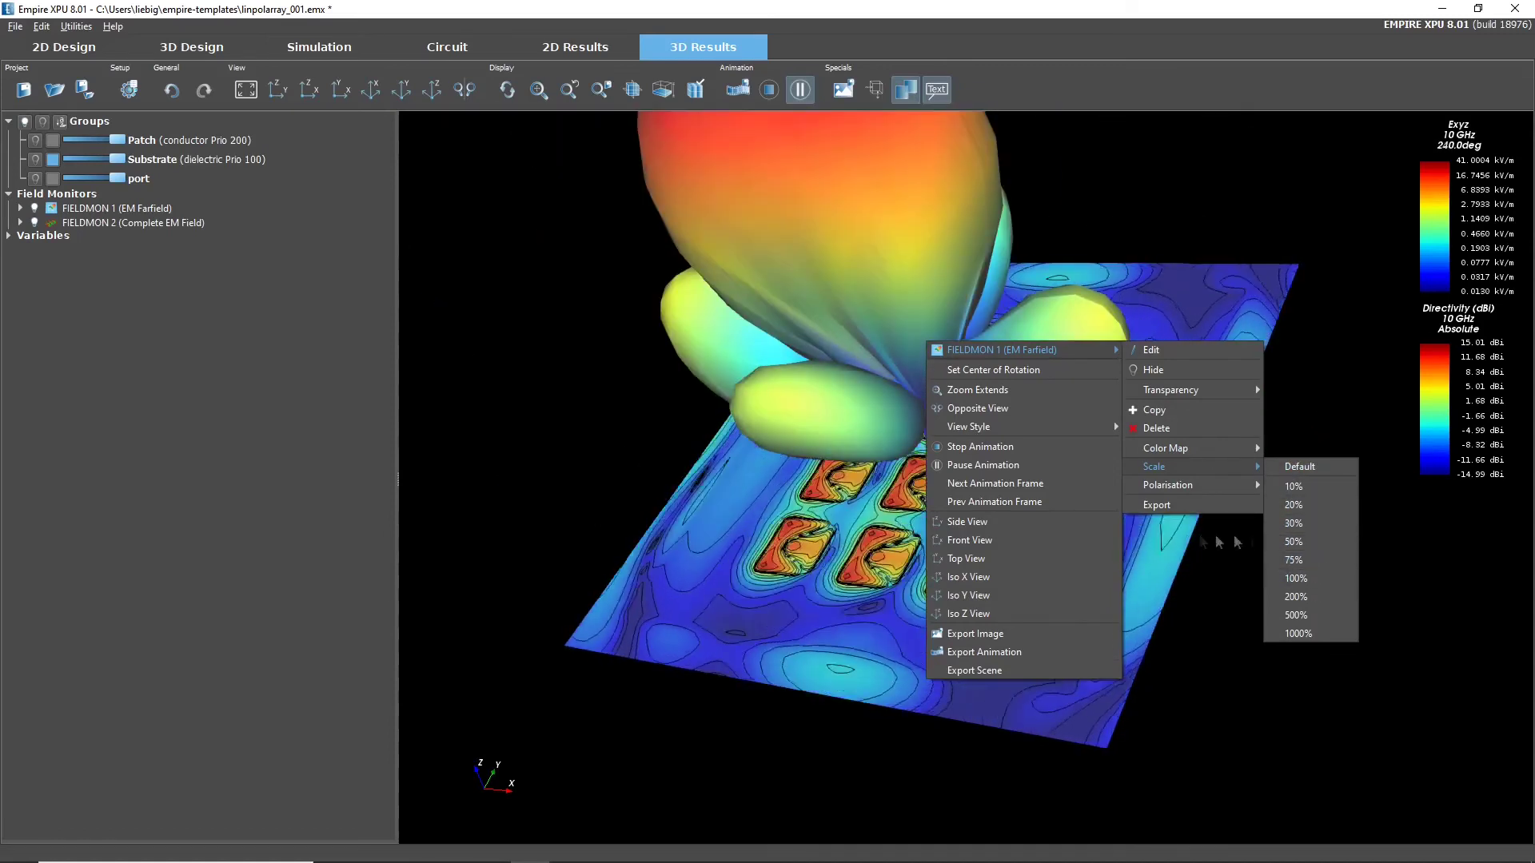
pyautogui.moveTo(1155, 484)
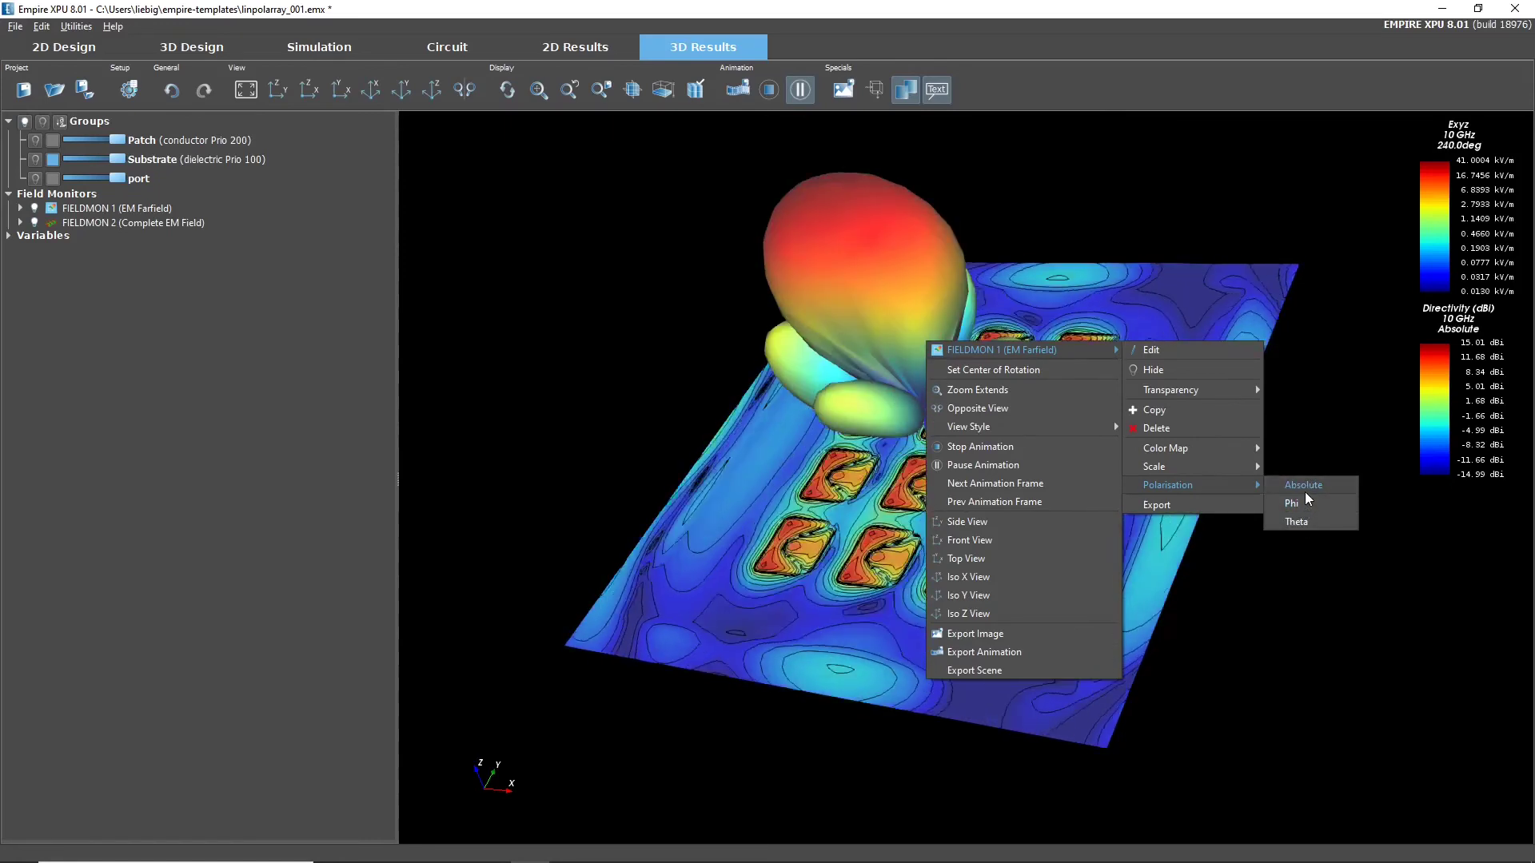
pyautogui.click(1303, 486)
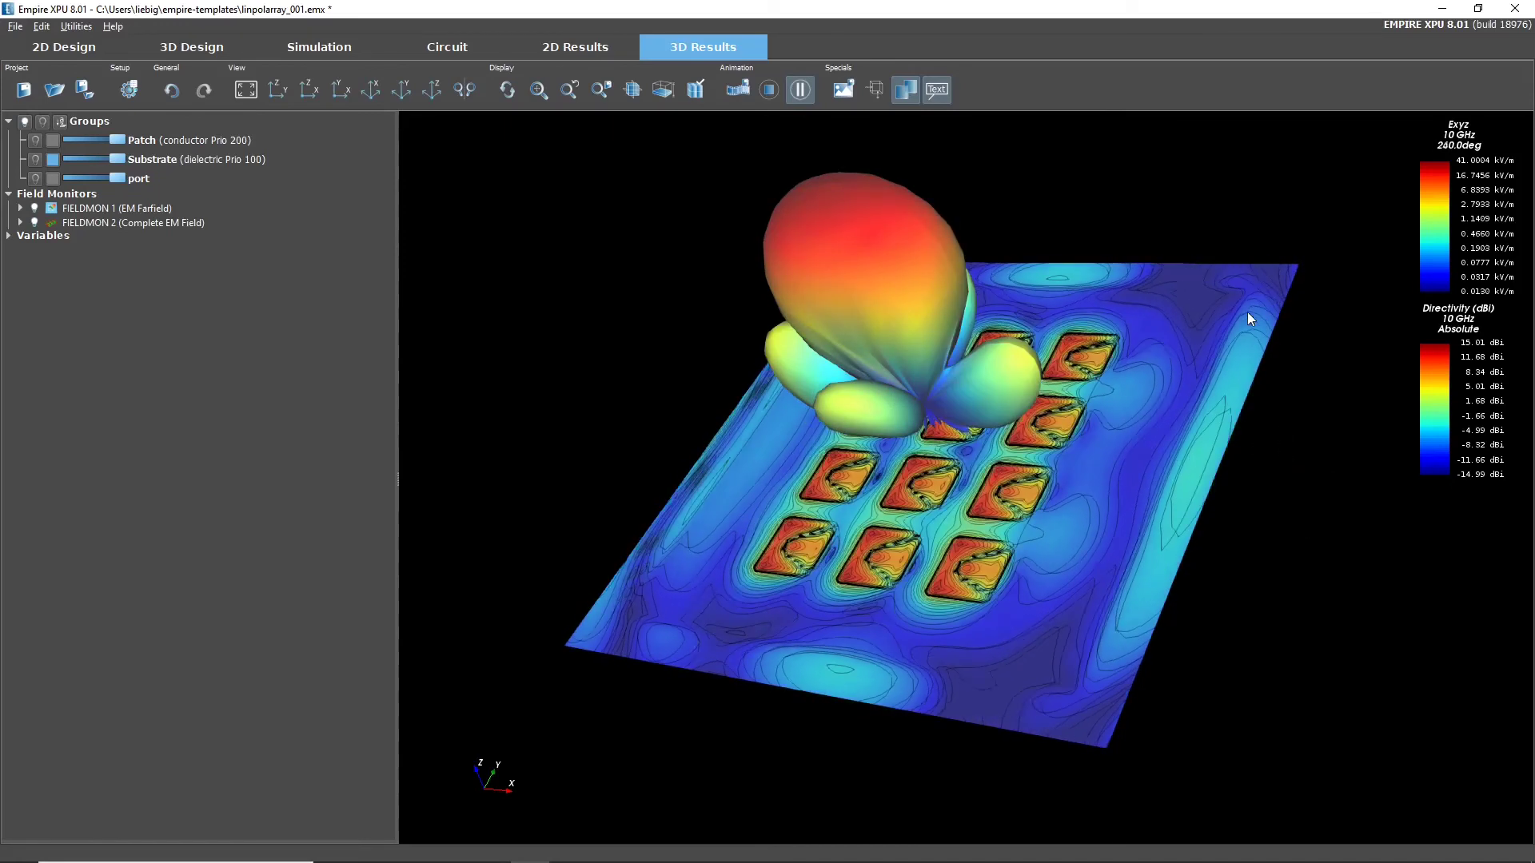
# Step: Add a field-value marker reading 0.0730 kV/m on the plate right of the patches
pyautogui.rightClick(1146, 441)
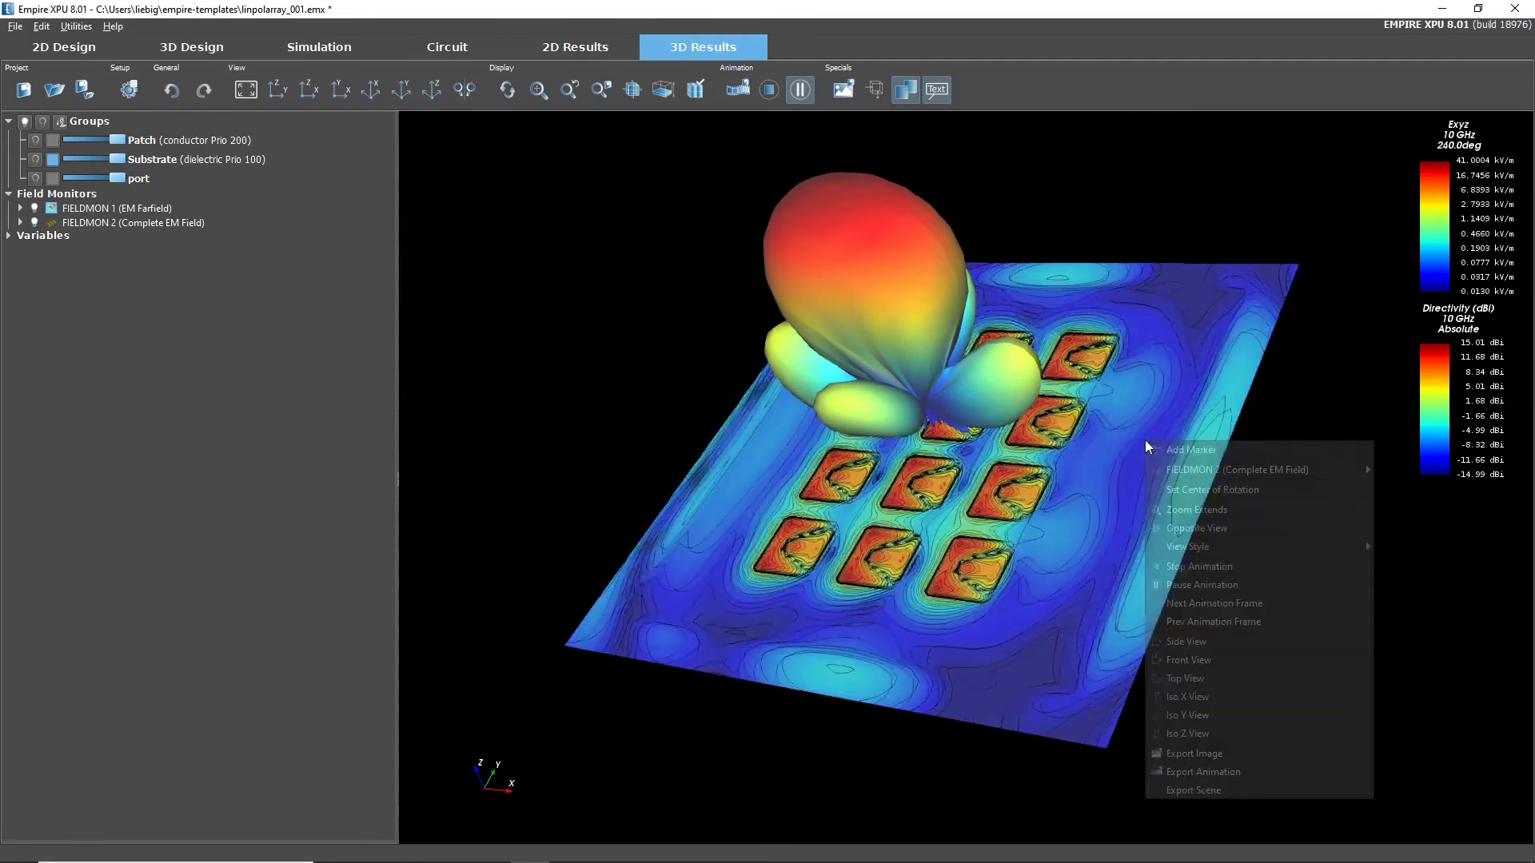
pyautogui.click(1166, 450)
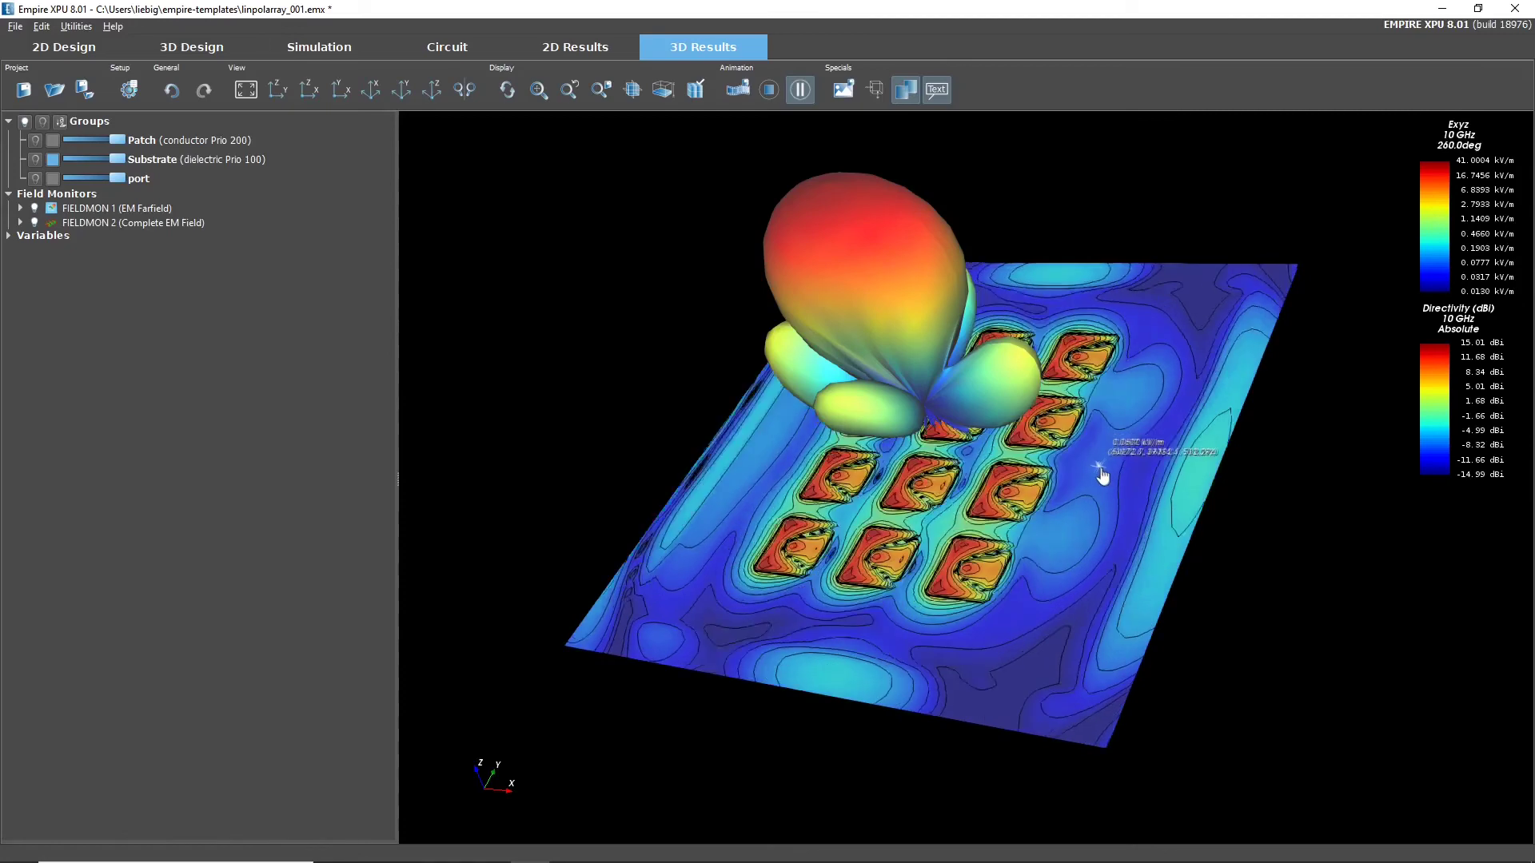
pyautogui.click(1104, 499)
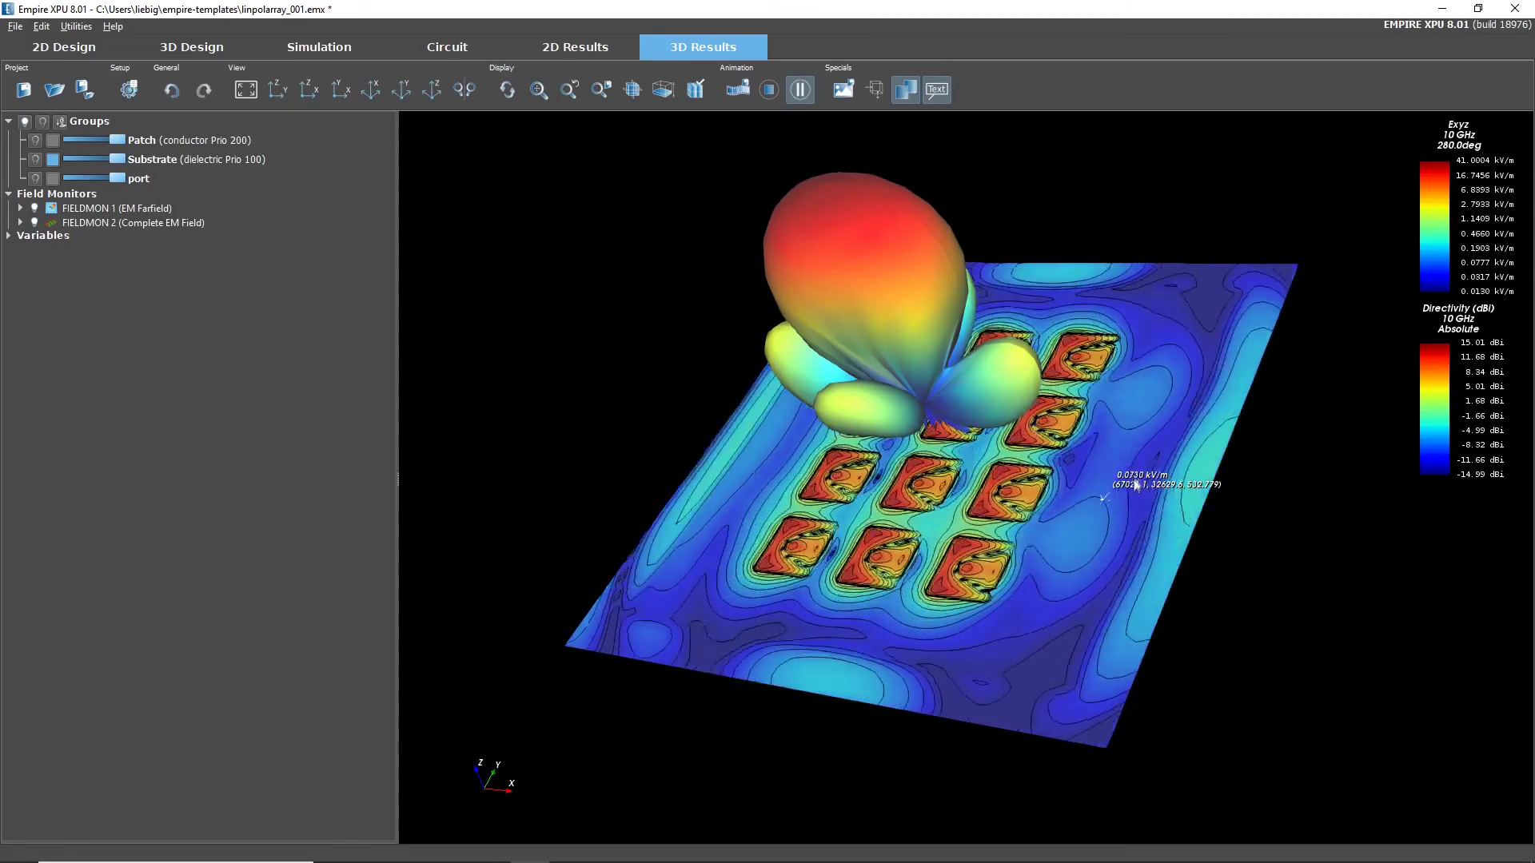
# Step: Set FIELDMON 2 to exclusive arrow display so the E-field shows as cone arrows
pyautogui.rightClick(1145, 430)
pyautogui.moveTo(1175, 458)
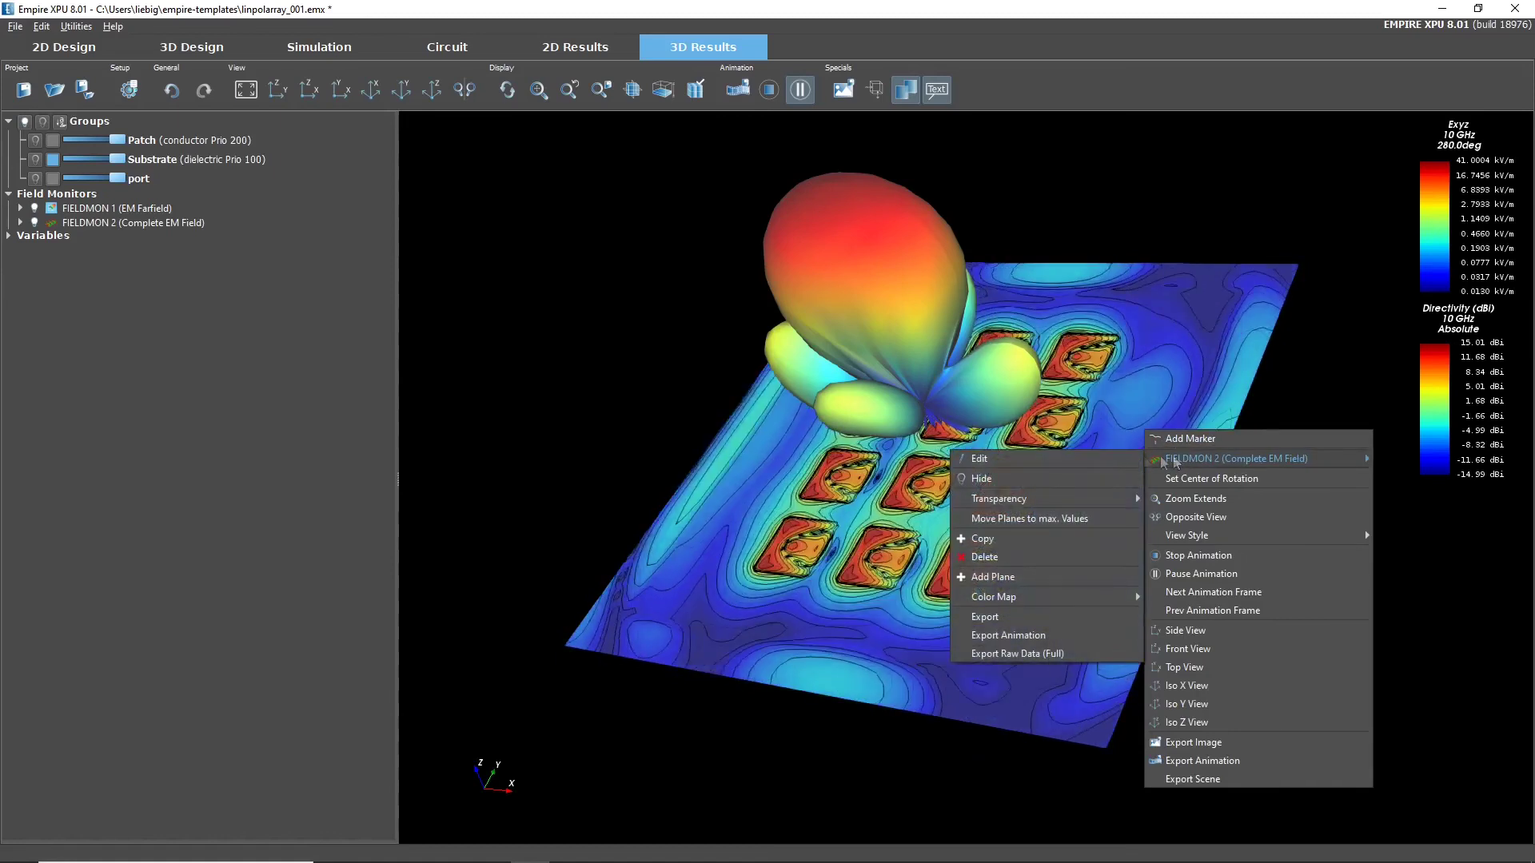
pyautogui.click(1077, 459)
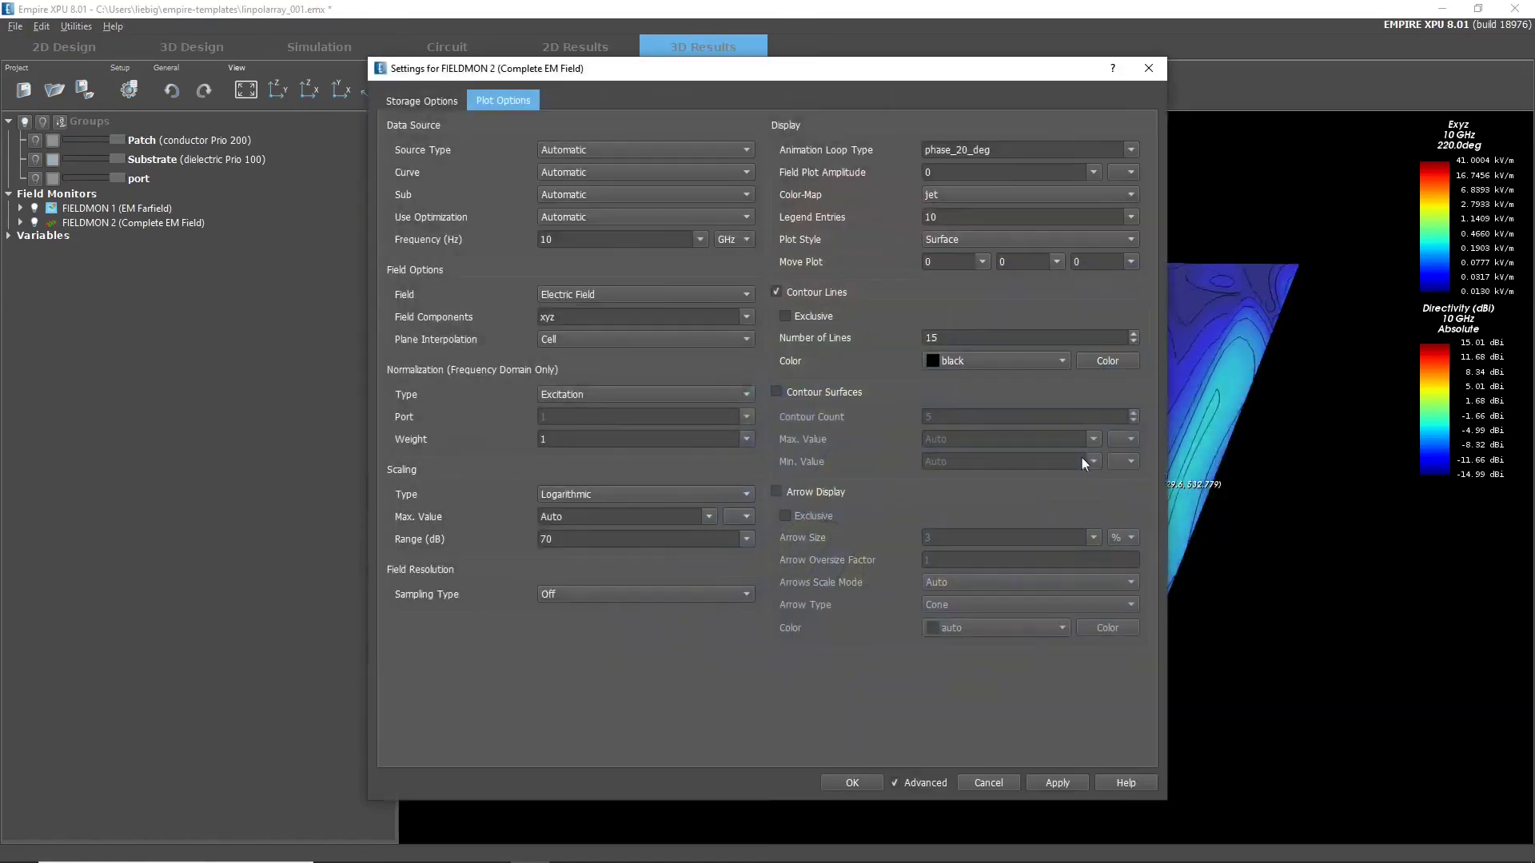
pyautogui.click(812, 493)
pyautogui.click(814, 515)
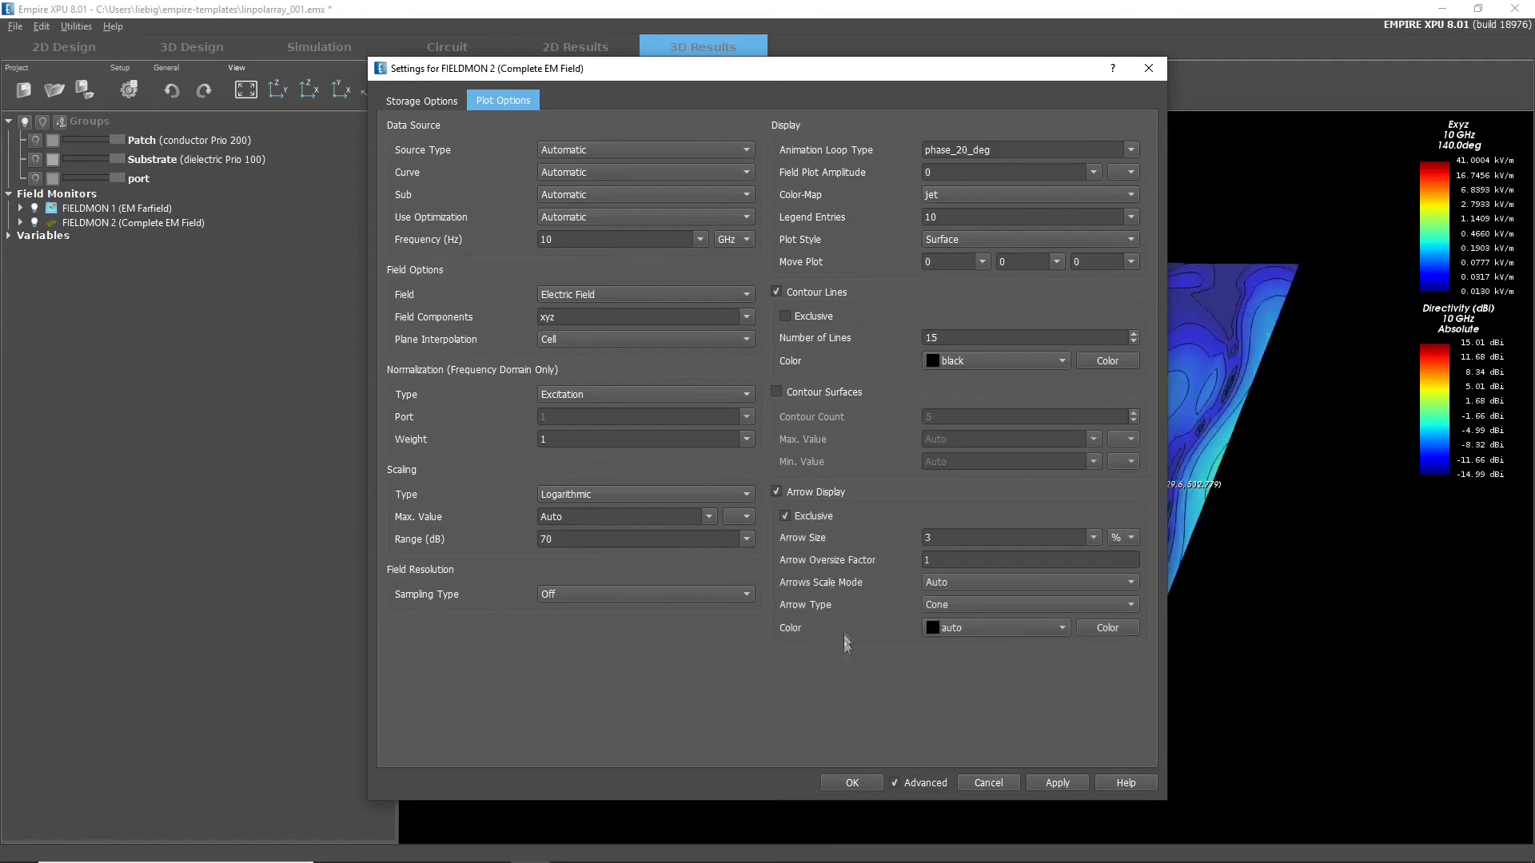
pyautogui.click(835, 783)
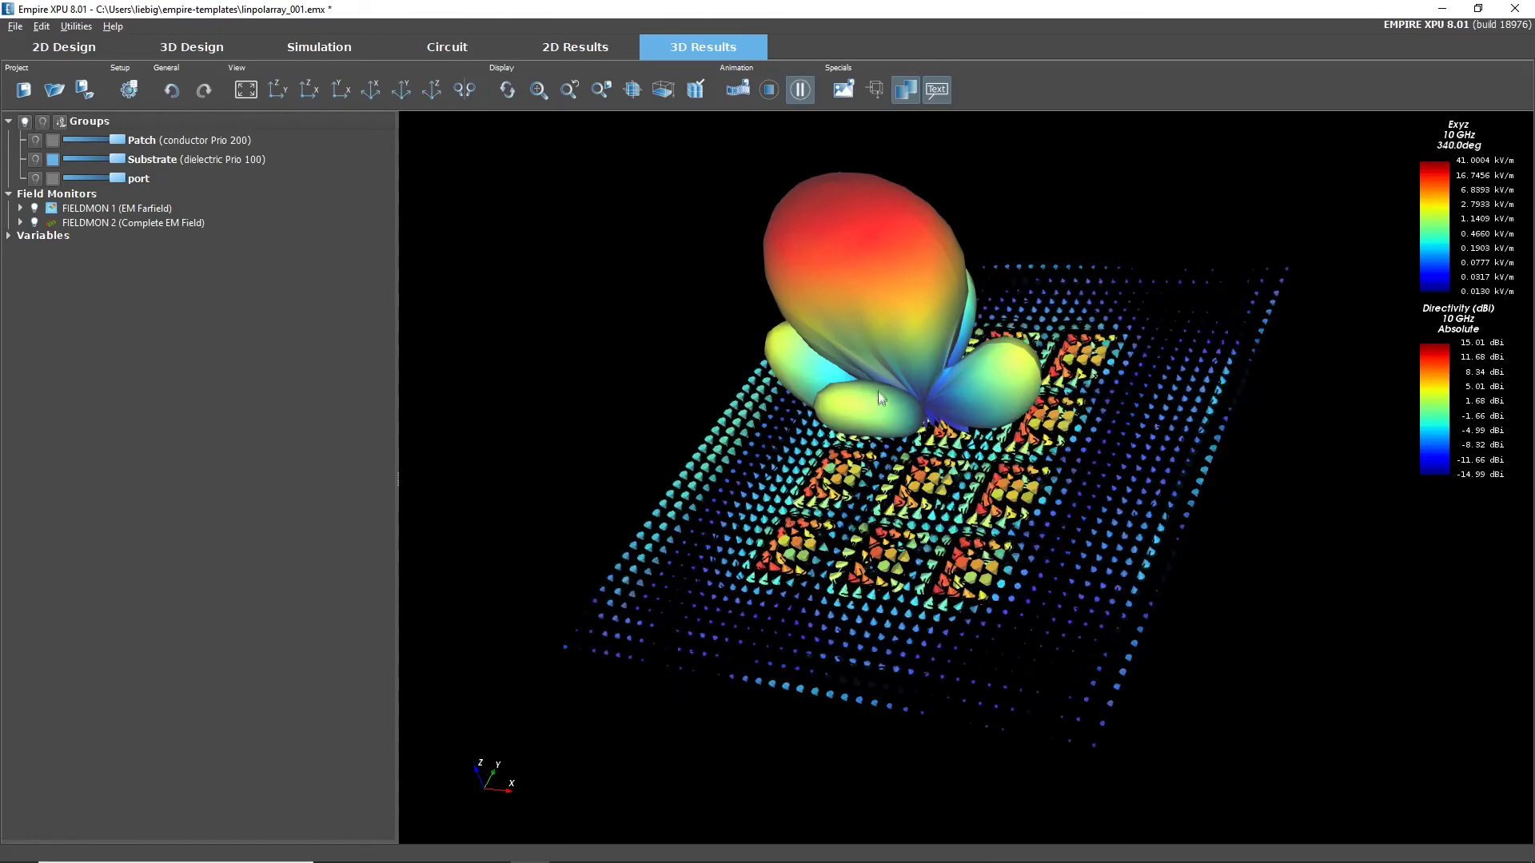
# Step: Make the 3D view full screen and open Export Animation, proposing anims.avi in linpolarray_001
pyautogui.click(247, 90)
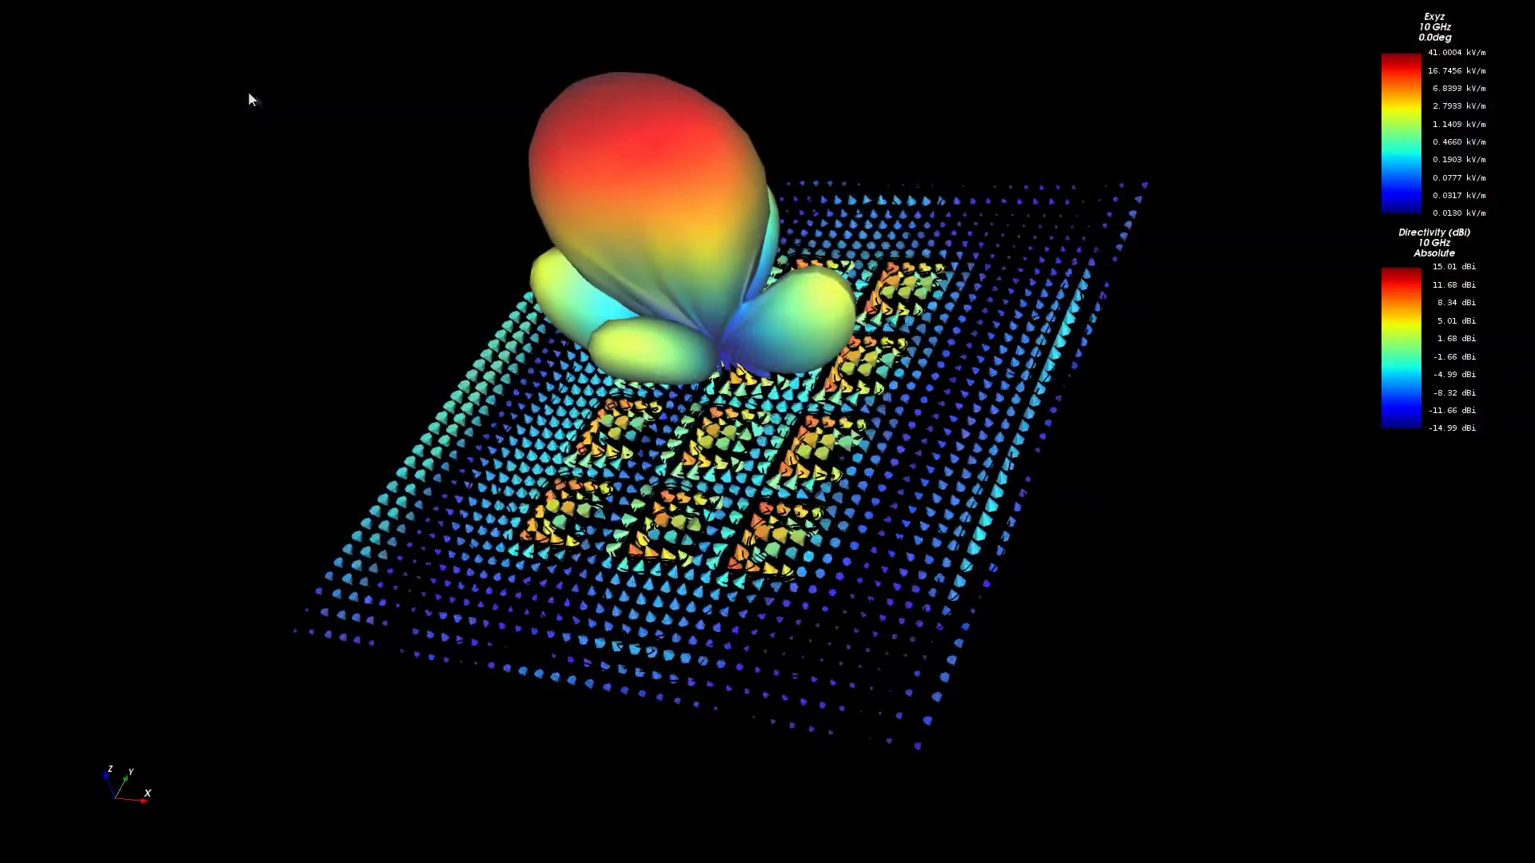
pyautogui.rightClick(656, 199)
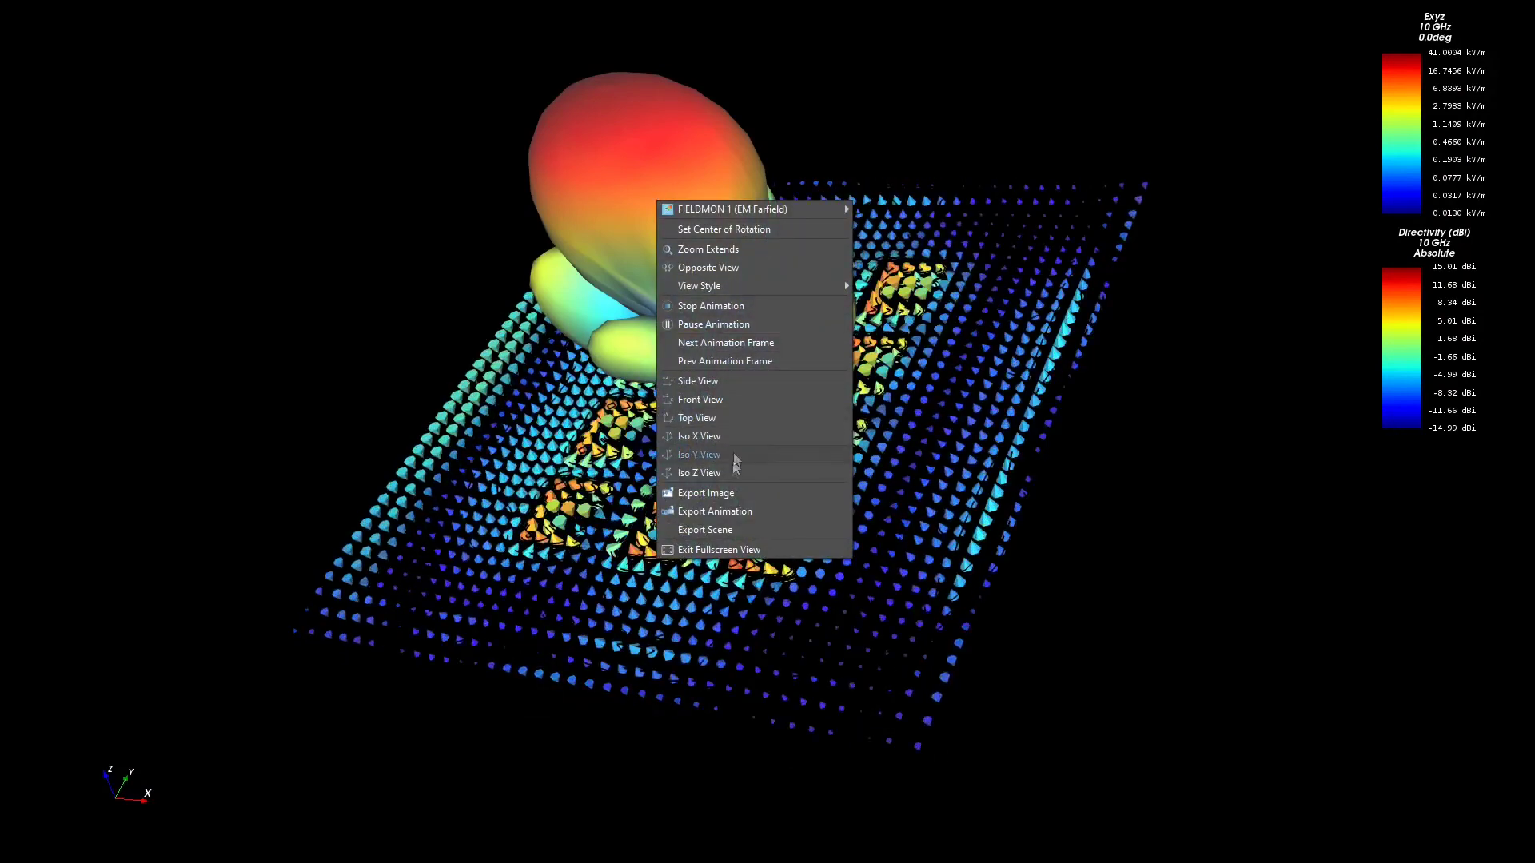
pyautogui.click(724, 511)
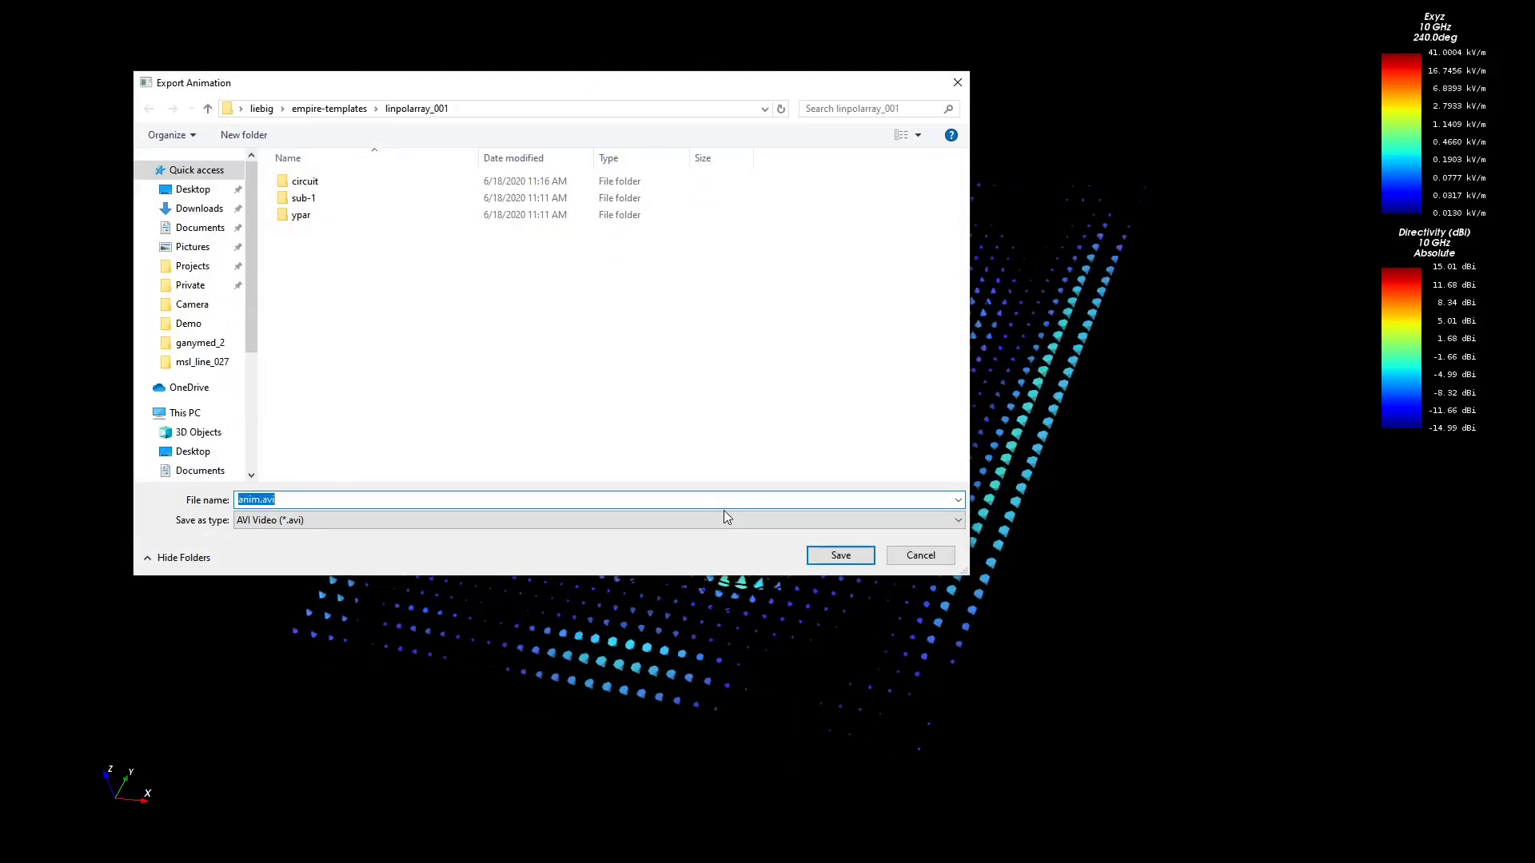